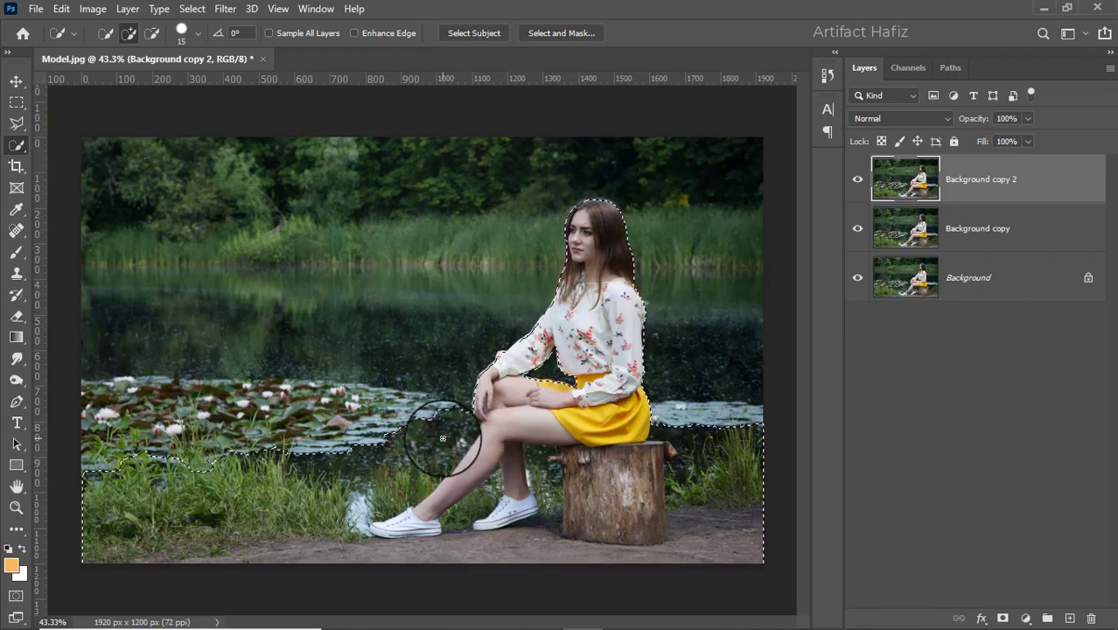
Step: Subtract the strip of water beside the woman's knee and hand from the selection with the Quick Selection tool
scroll(443, 438, up, 2)
drag(423, 420, 469, 406)
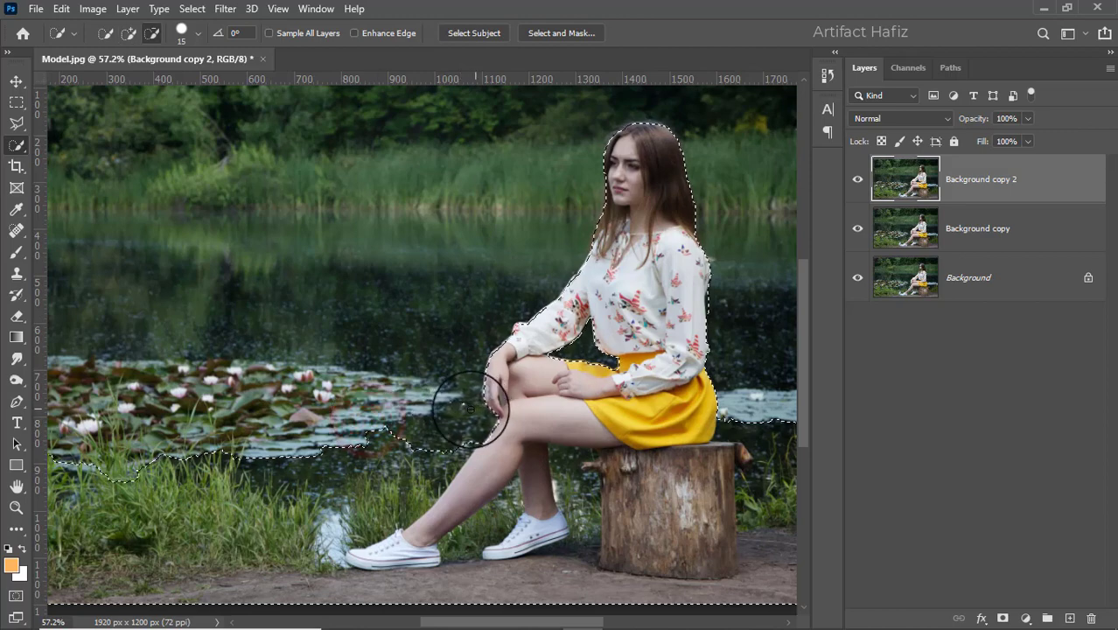
alt+click(464, 404)
scroll(516, 362, up, 3)
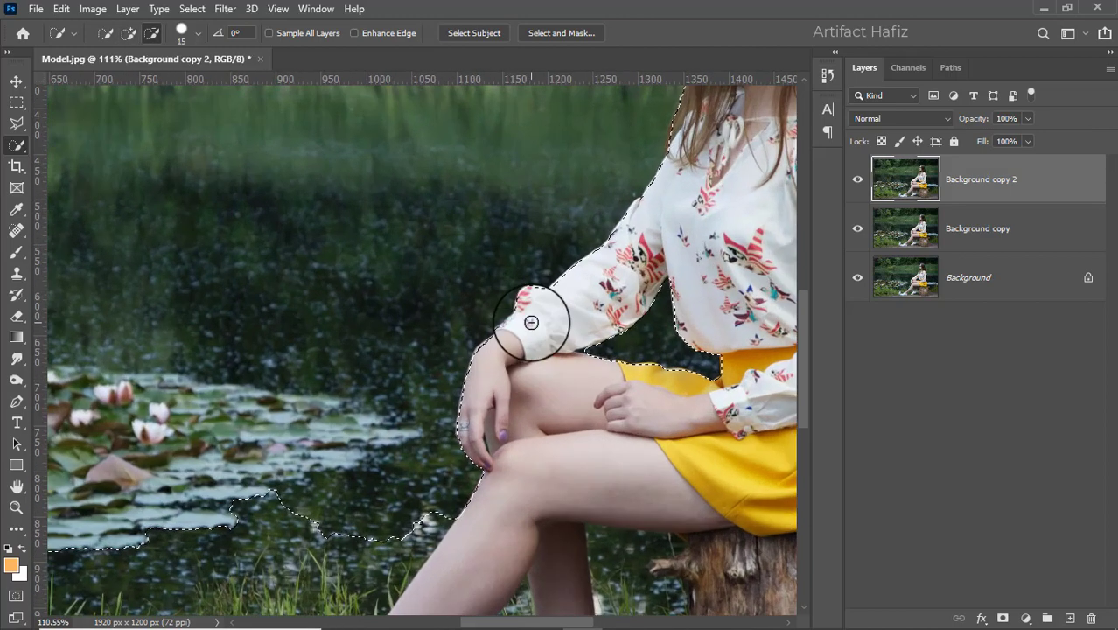
scroll(528, 348, down, 4)
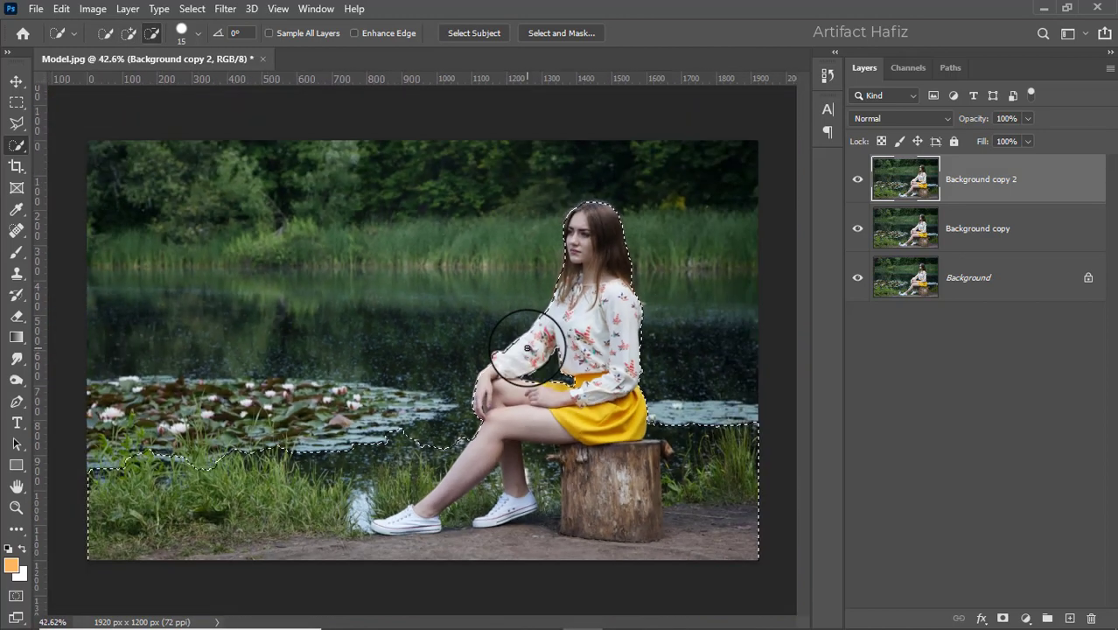
Step: Open Select and Mask and refine the edges around the woman's hair, shoulder and sleeve with a size 25 Refine Edge brush
click(545, 33)
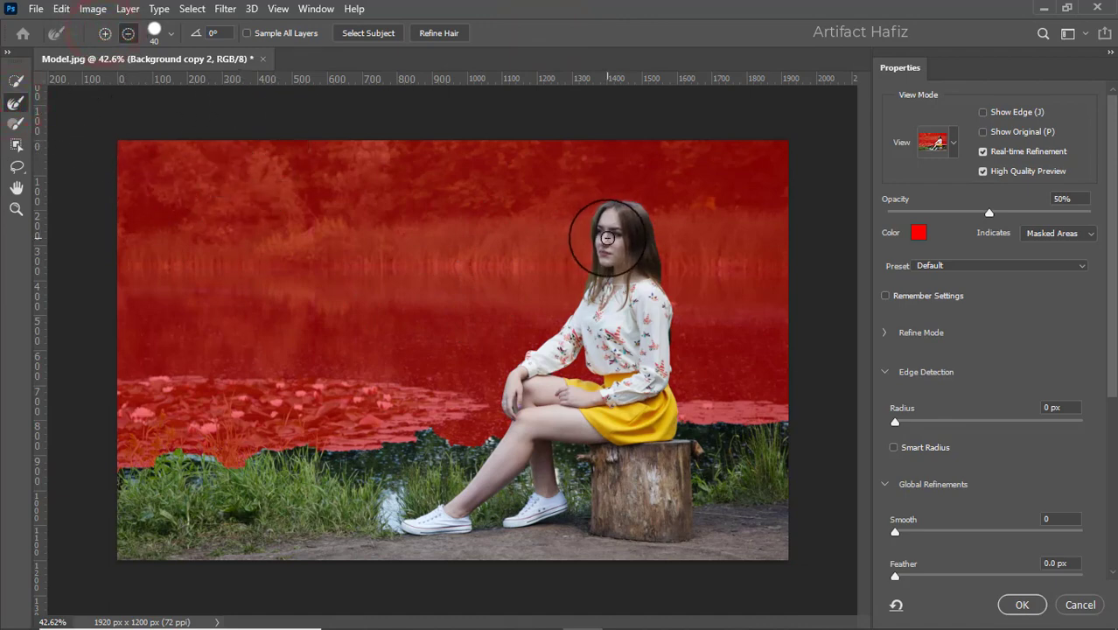
scroll(607, 237, up, 2)
key(bracketleft)
key(bracketleft)
key(bracketleft)
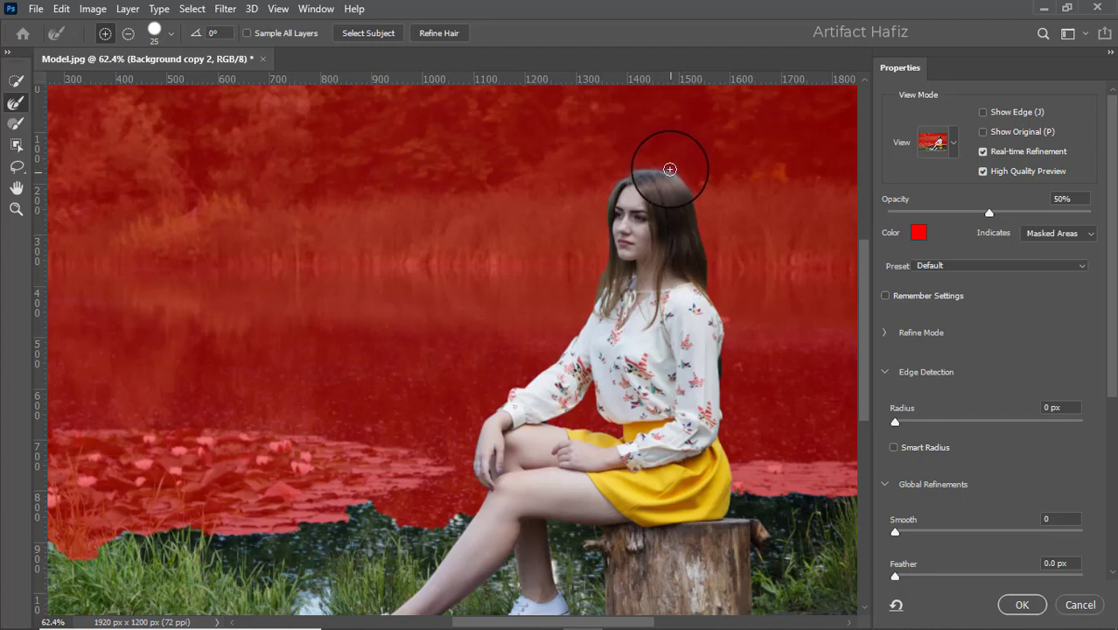
mouse_move(668, 167)
mouse_down()
mouse_move(606, 195)
mouse_move(588, 307)
mouse_up()
drag(706, 263, 723, 331)
mouse_move(724, 273)
mouse_down()
mouse_move(691, 187)
mouse_move(739, 349)
mouse_move(674, 387)
mouse_move(594, 387)
mouse_move(544, 412)
mouse_move(551, 424)
mouse_move(589, 411)
mouse_move(617, 424)
mouse_move(586, 369)
mouse_move(604, 398)
mouse_up()
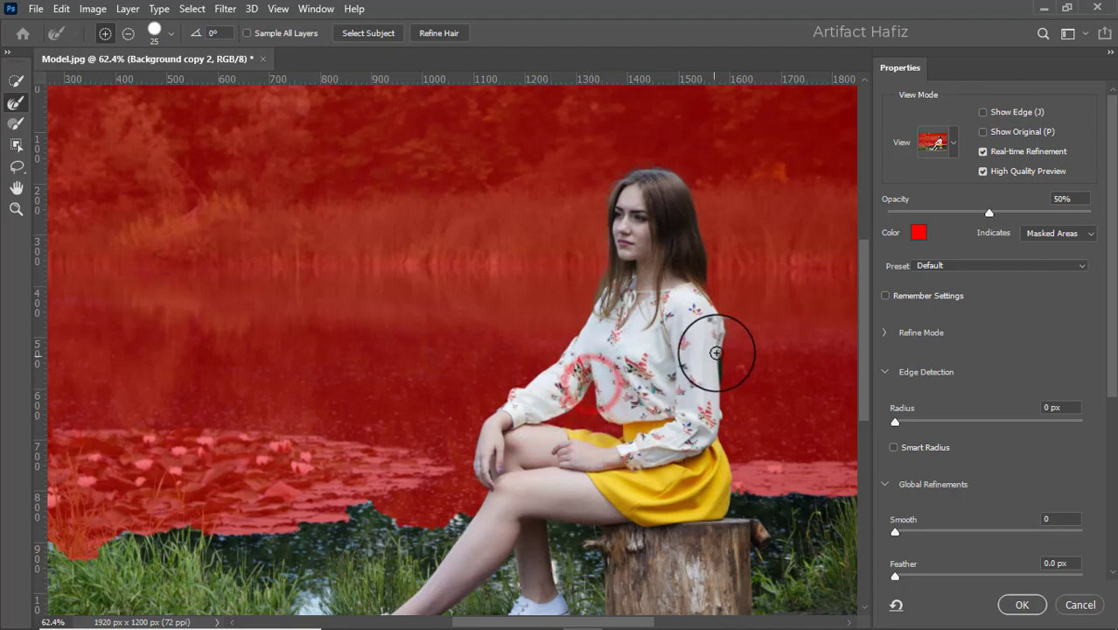
Step: Refine the waterline edge from the skirt and stump to the photo's right border, using Refine Edge brush sizes 50 and 70
mouse_move(720, 347)
mouse_down()
mouse_move(731, 439)
mouse_move(747, 459)
mouse_move(648, 347)
mouse_up()
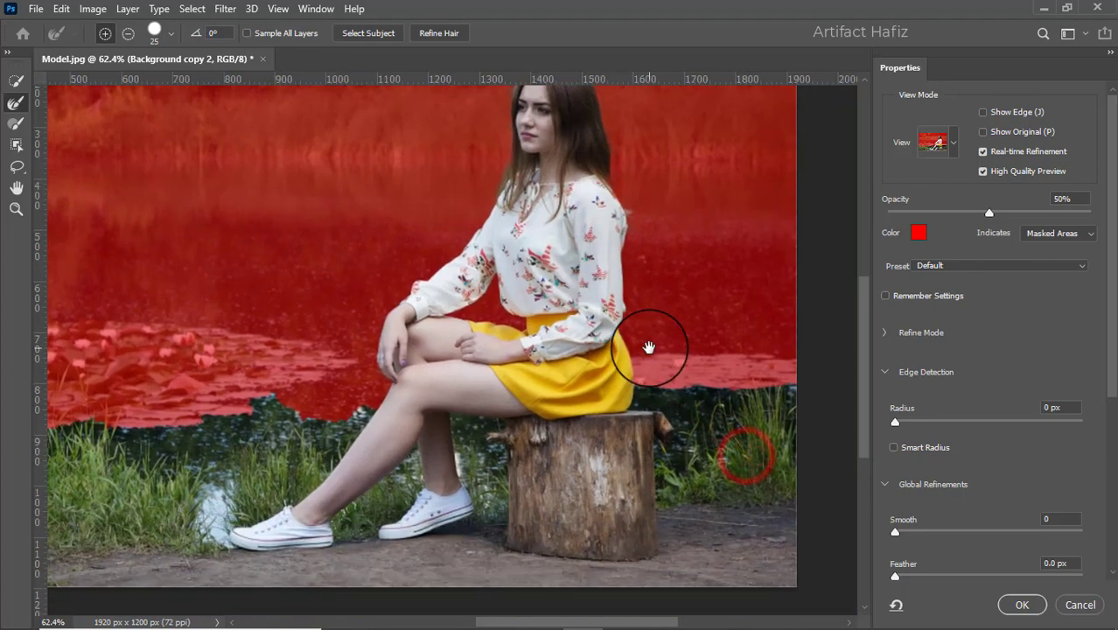
key(bracketright)
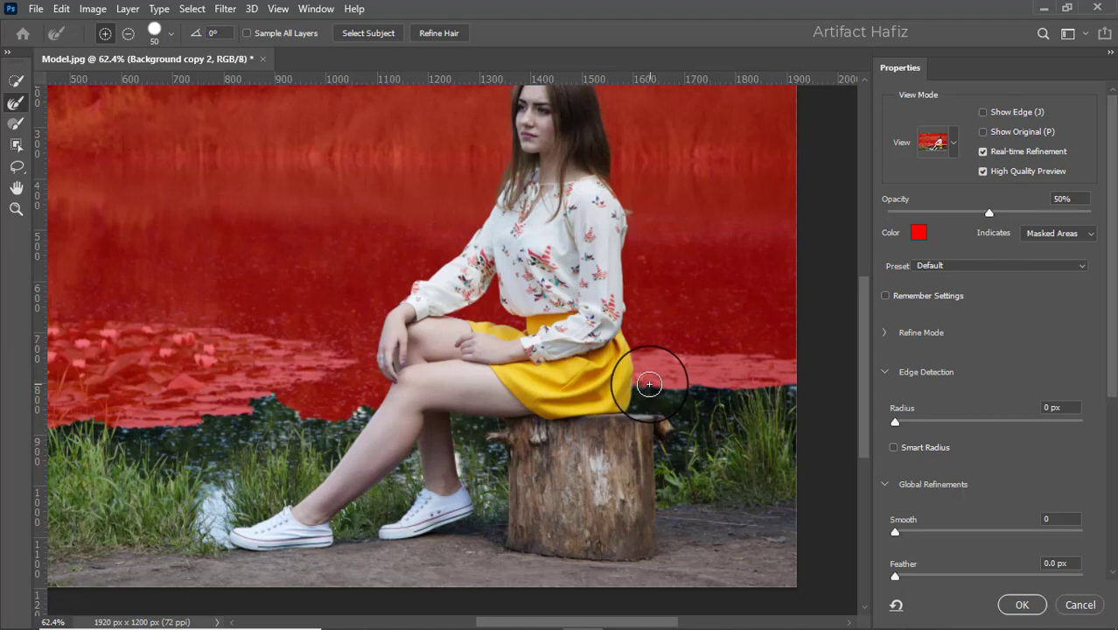
mouse_move(649, 384)
mouse_down()
mouse_move(749, 375)
mouse_move(795, 390)
mouse_up()
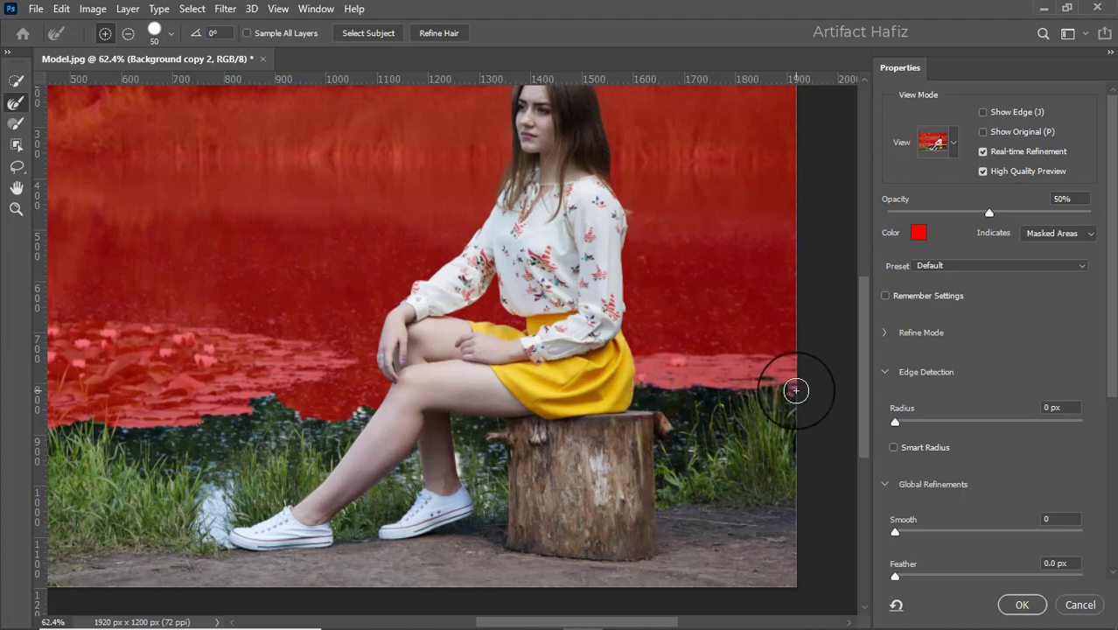
key(bracketright)
key(bracketright)
drag(662, 369, 686, 370)
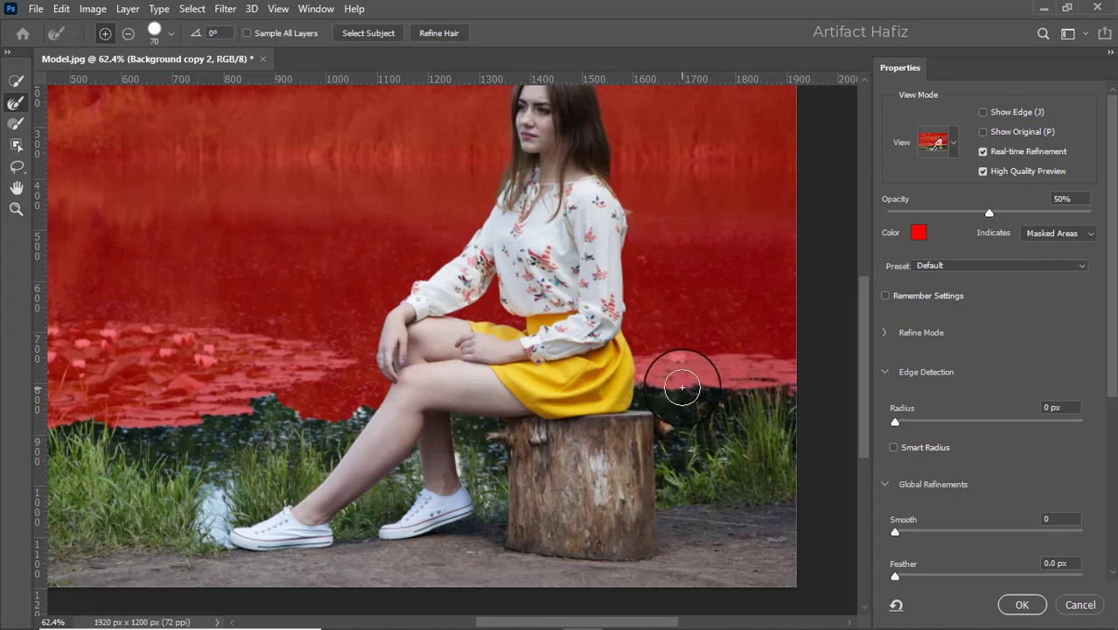
drag(683, 389, 814, 391)
Step: Refine the grass and water lily edge on the other side of the woman's legs and apply the refined selection
mouse_move(343, 388)
mouse_down()
mouse_move(317, 418)
mouse_move(240, 414)
mouse_move(257, 397)
mouse_move(249, 410)
mouse_move(89, 427)
mouse_move(362, 369)
mouse_up()
mouse_move(279, 407)
mouse_down()
mouse_move(192, 423)
mouse_move(217, 412)
mouse_move(66, 415)
mouse_move(192, 395)
mouse_move(355, 392)
mouse_move(214, 427)
mouse_move(215, 460)
mouse_move(248, 413)
mouse_up()
scroll(150, 394, left, 5)
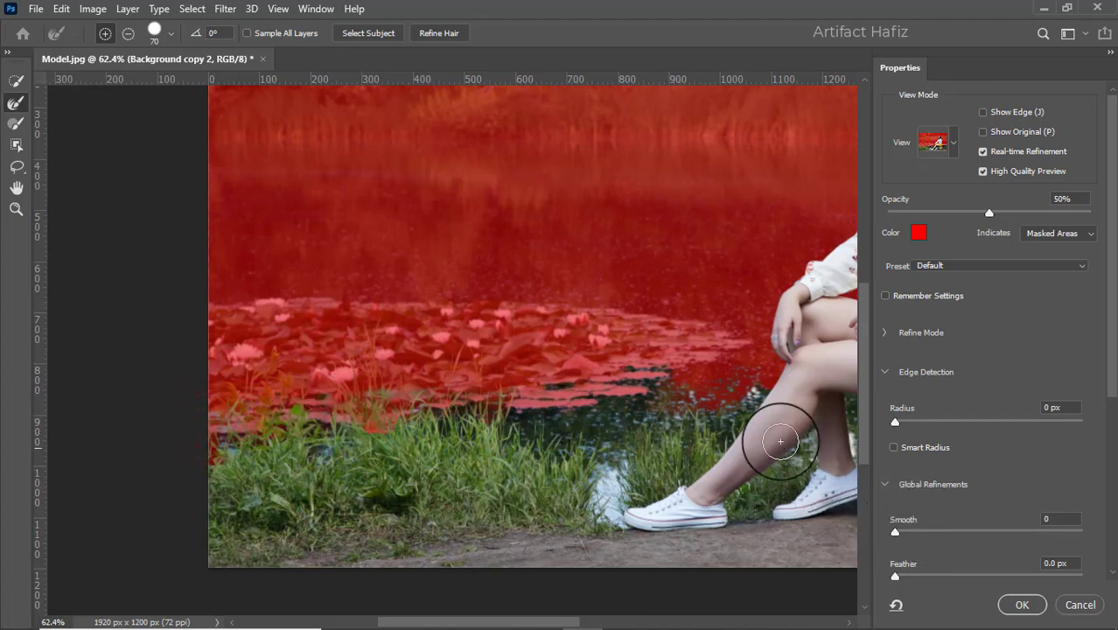
click(660, 370)
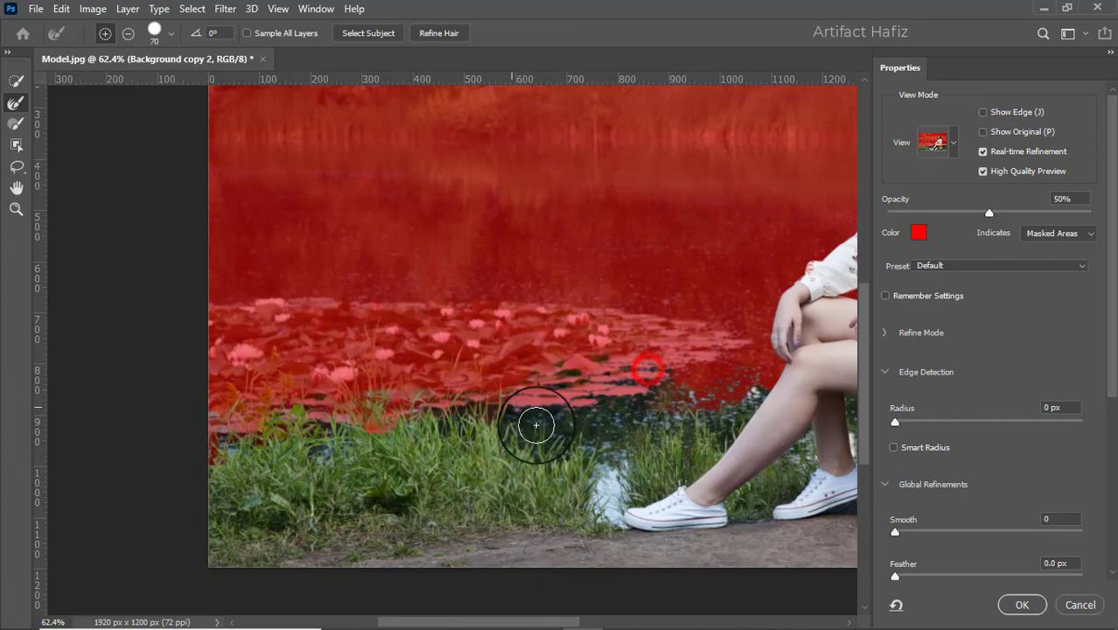
click(1006, 604)
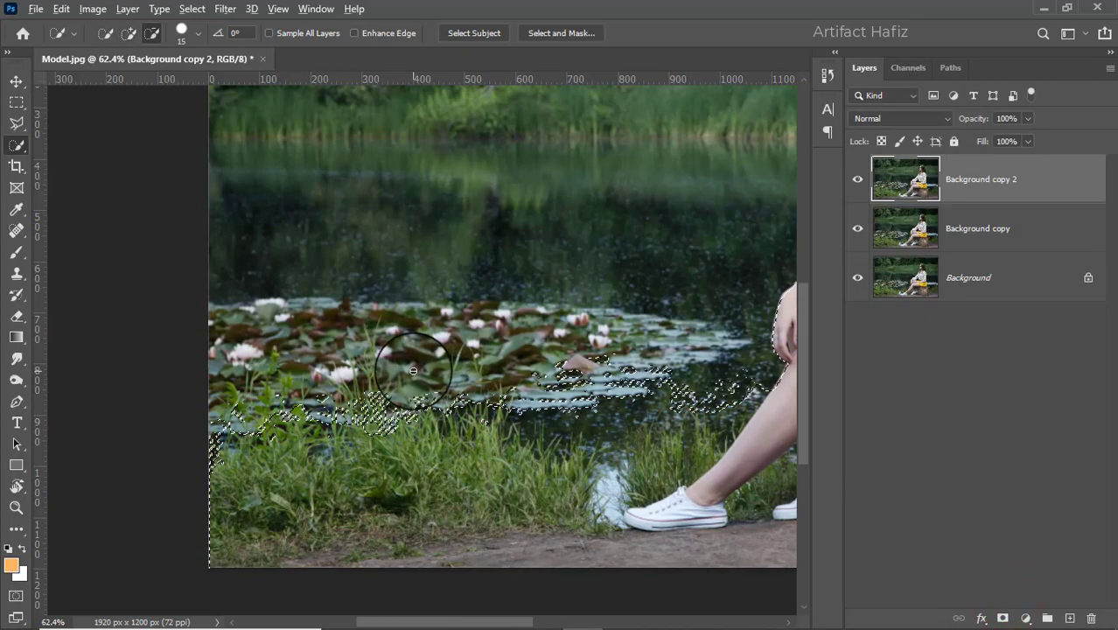
Step: Add a layer mask from the selection to Background copy 2 and load that mask as a selection again
scroll(413, 371, down, 2)
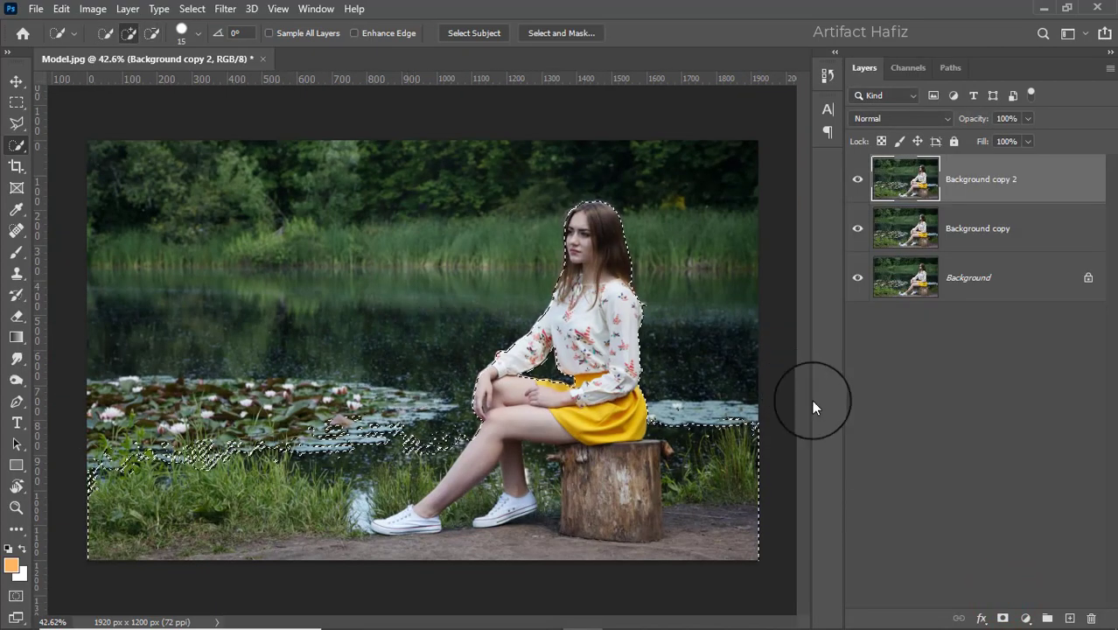
click(1002, 618)
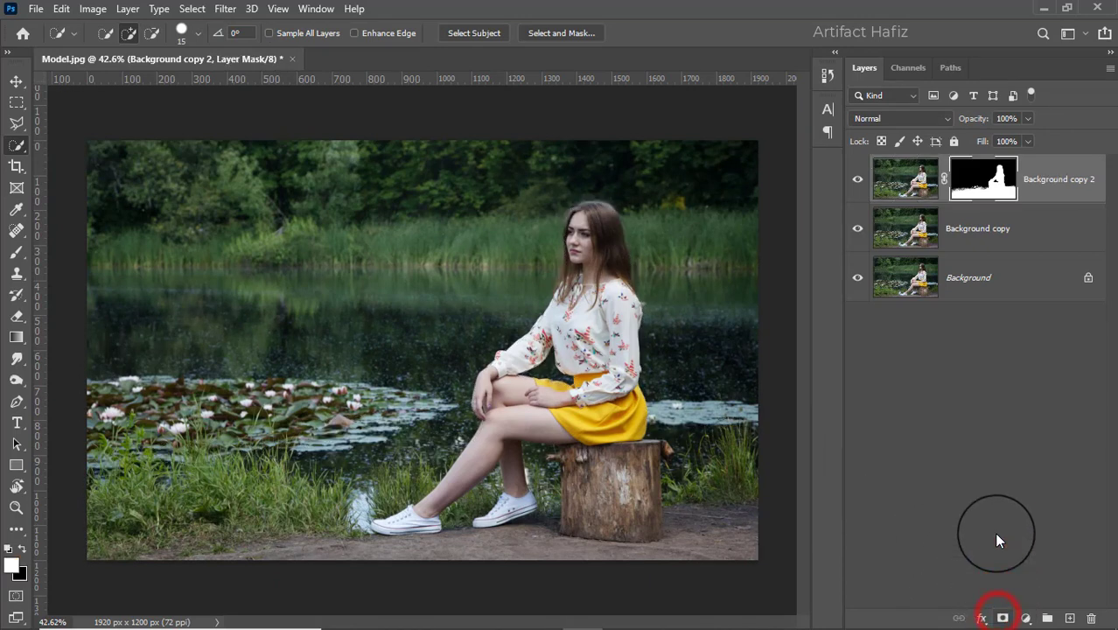
right_click(976, 183)
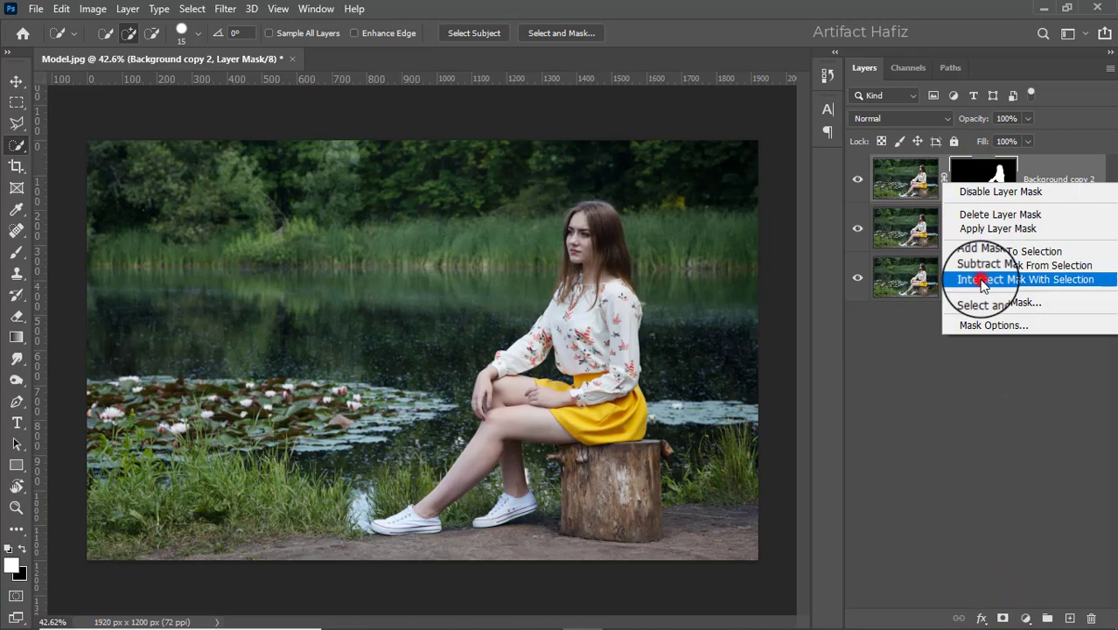
click(982, 279)
Step: Make Background copy the active layer and hide the Background copy 2 layer
click(969, 225)
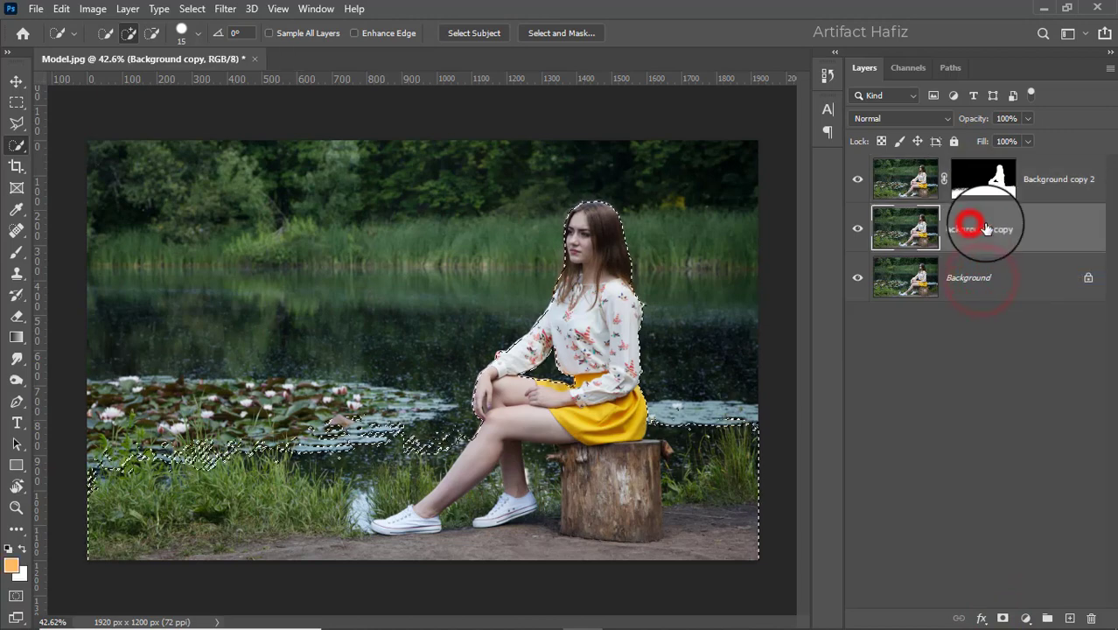
click(857, 181)
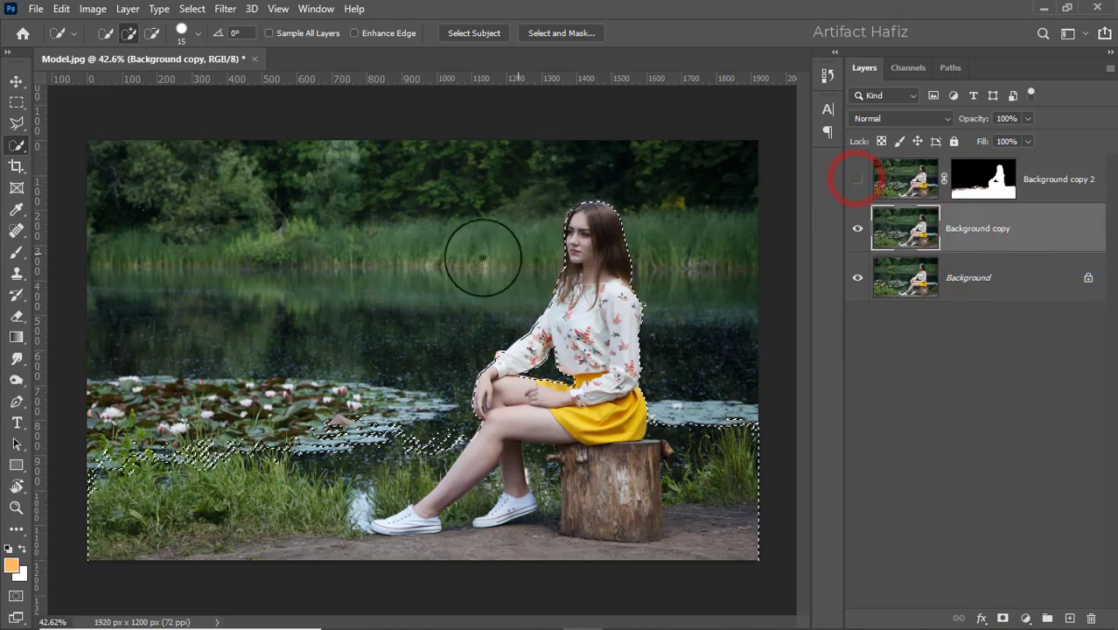
click(59, 9)
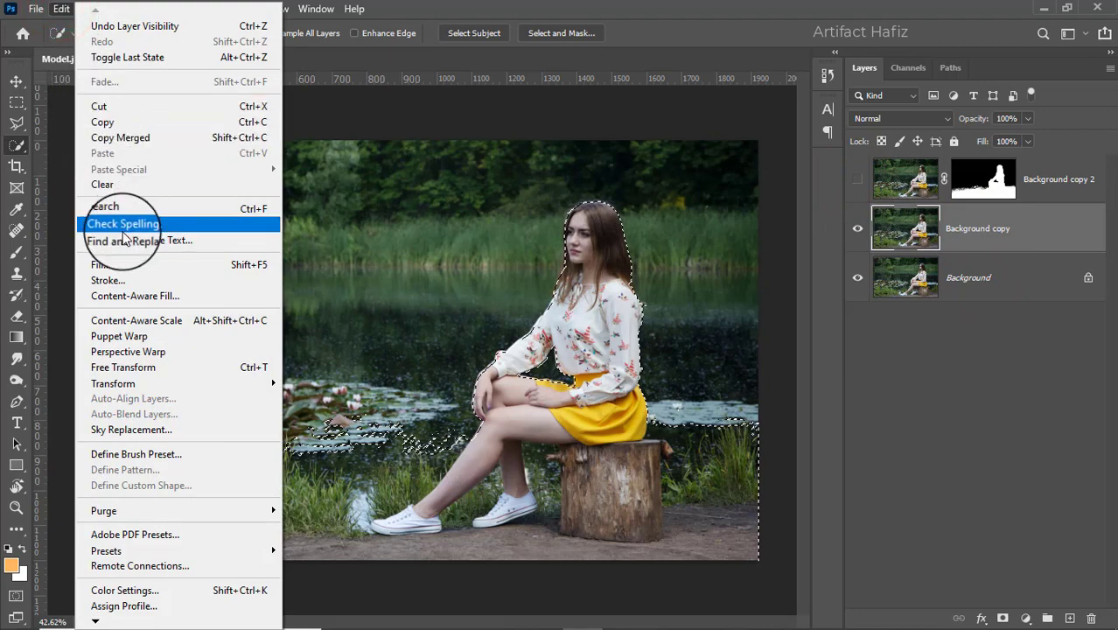
click(62, 8)
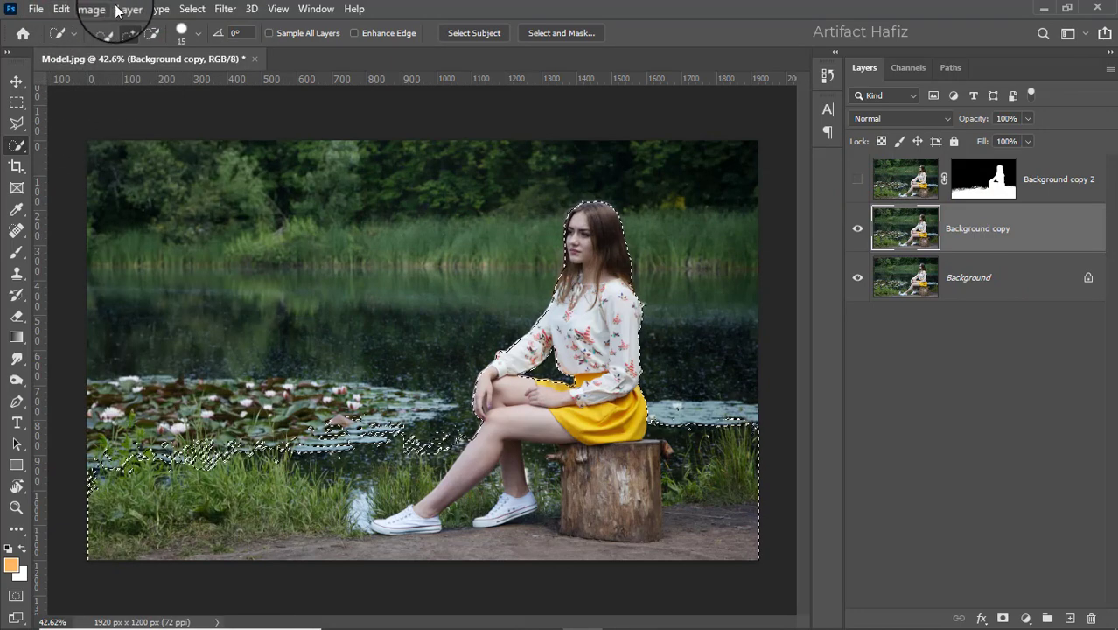
Step: Expand the selection around the woman and foreground by 16 pixels
click(198, 10)
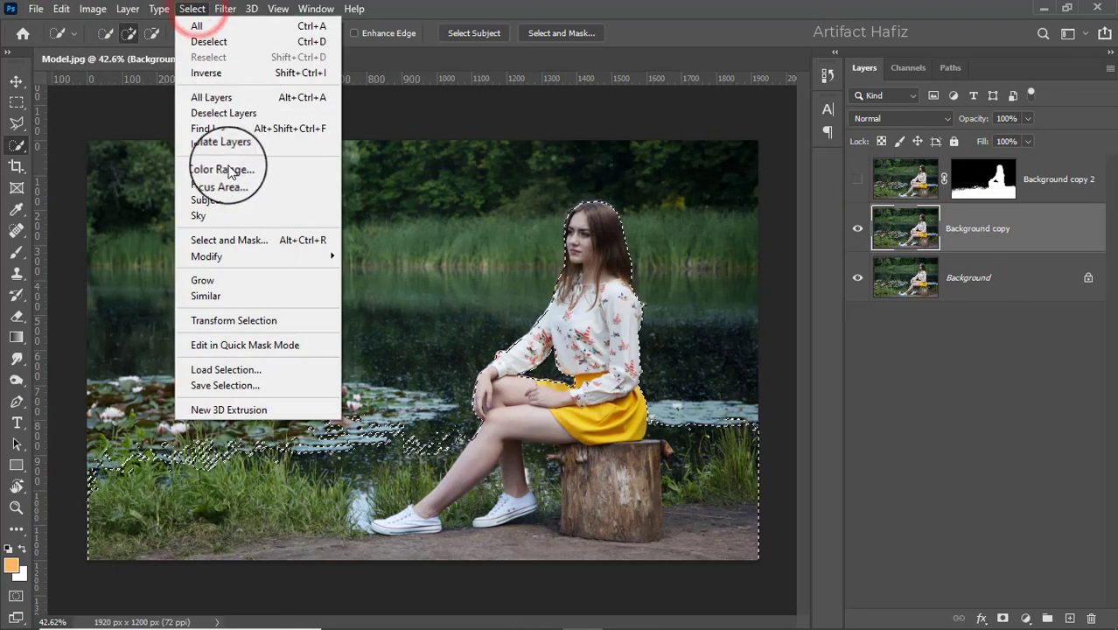
mouse_move(274, 256)
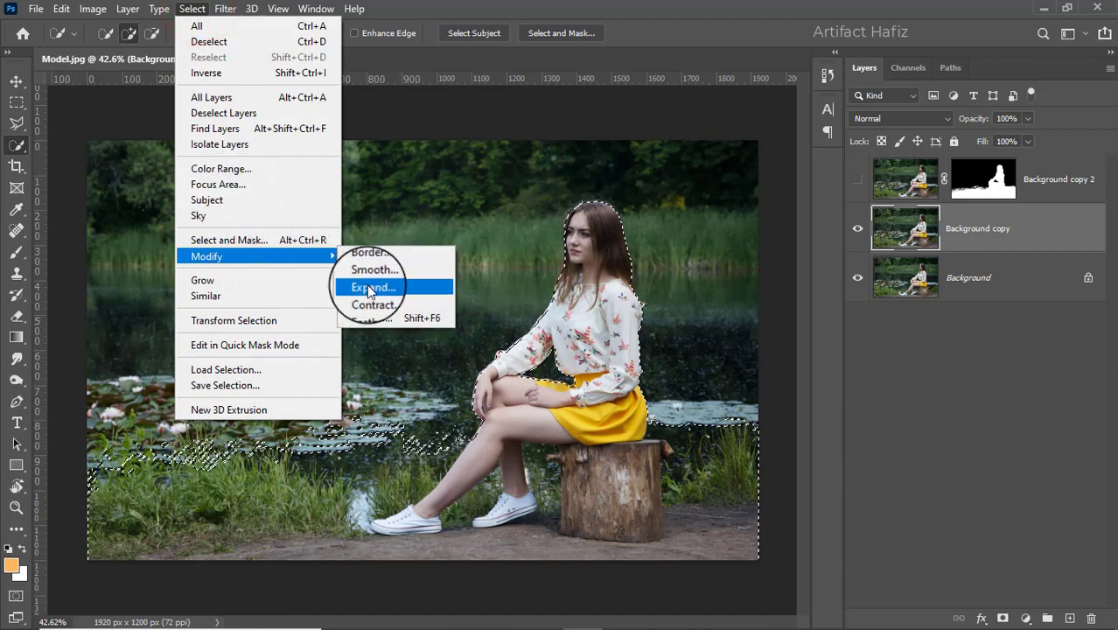
click(367, 285)
double_click(759, 193)
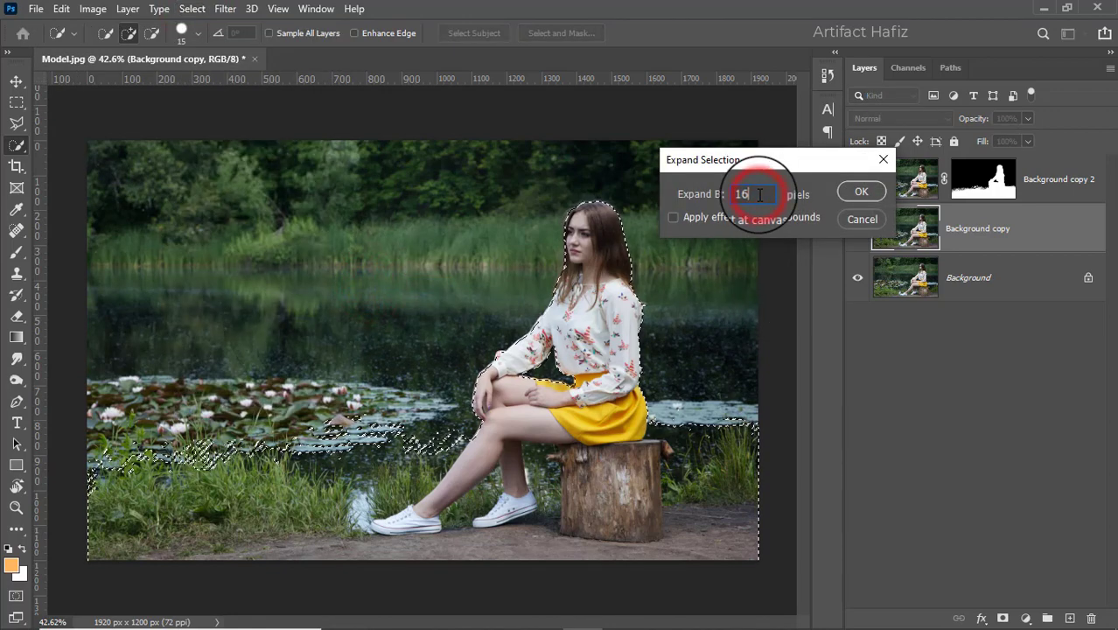
click(859, 190)
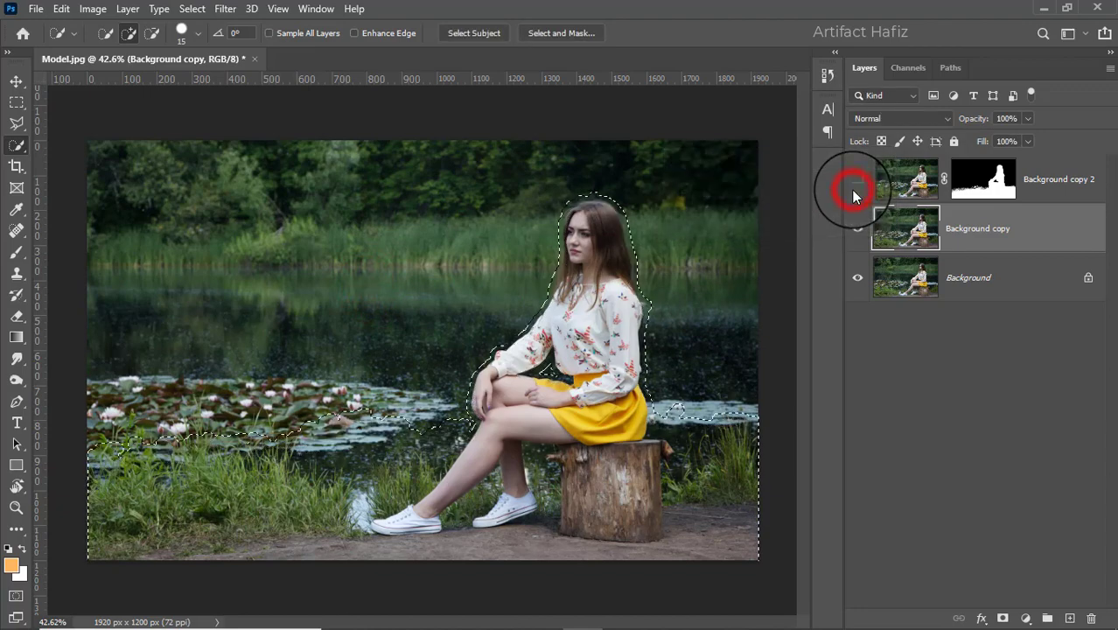
Step: Fill the selected area of Background copy with Content-Aware contents at 100% opacity in Normal mode, and deselect
click(61, 9)
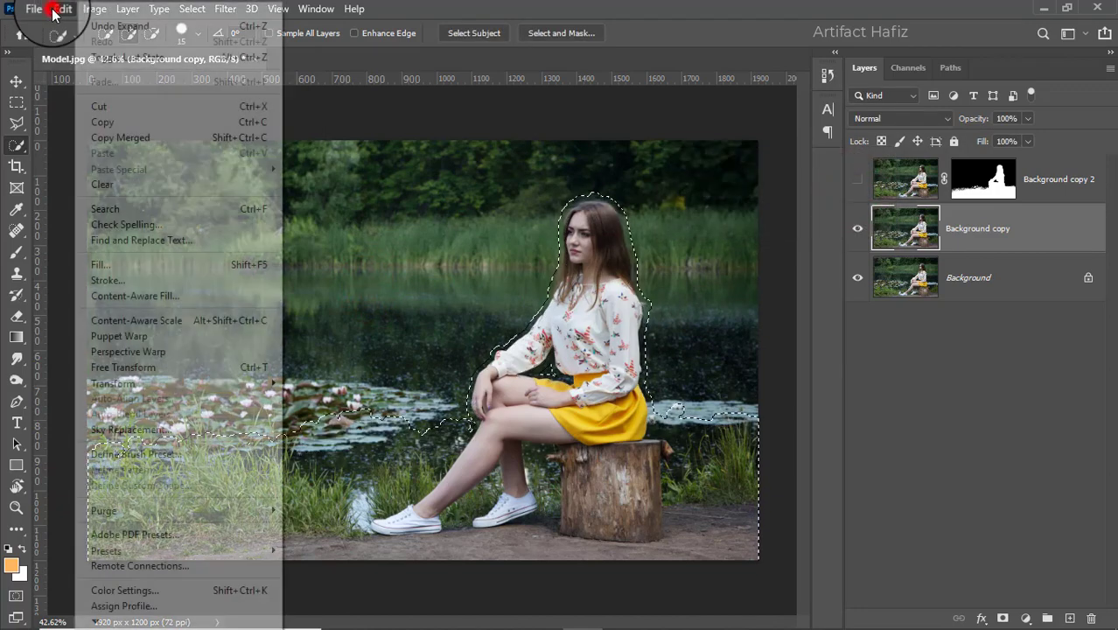
click(100, 265)
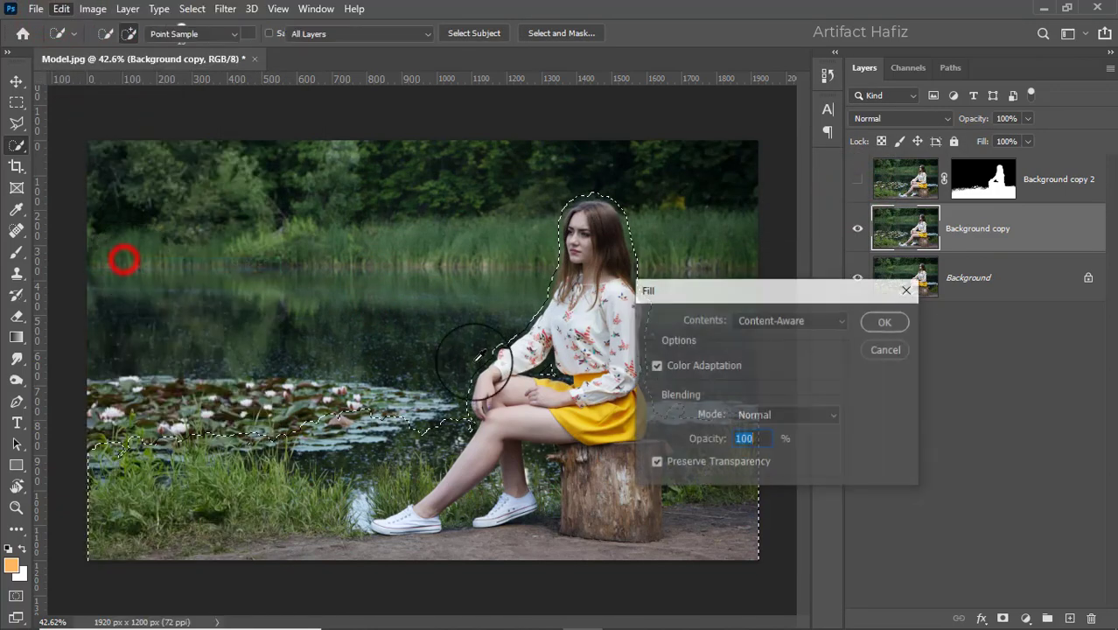
click(882, 323)
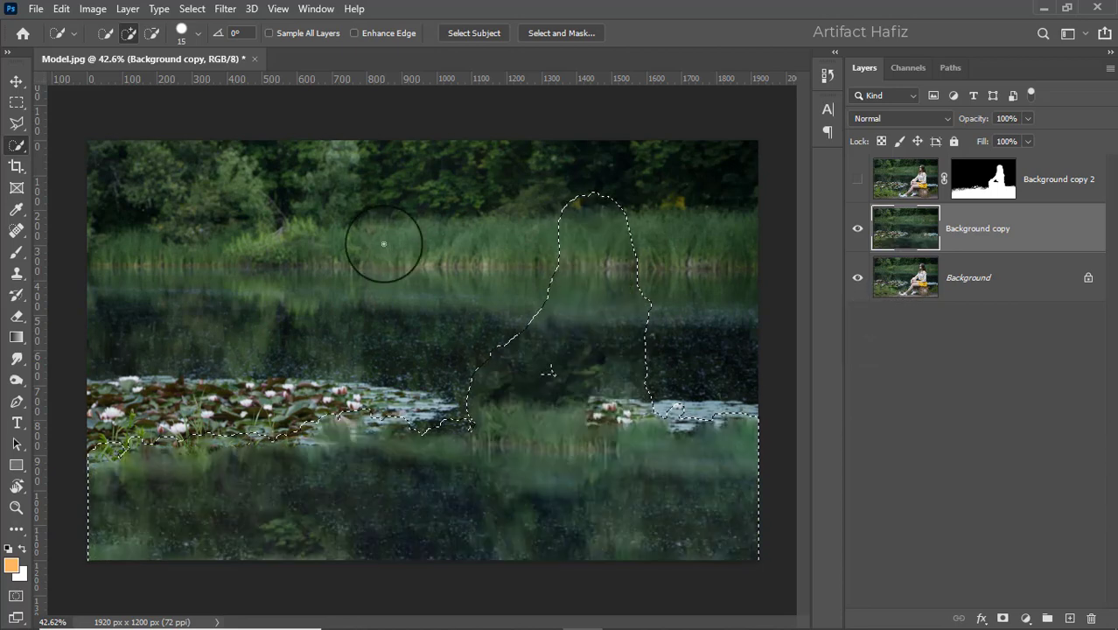
click(192, 8)
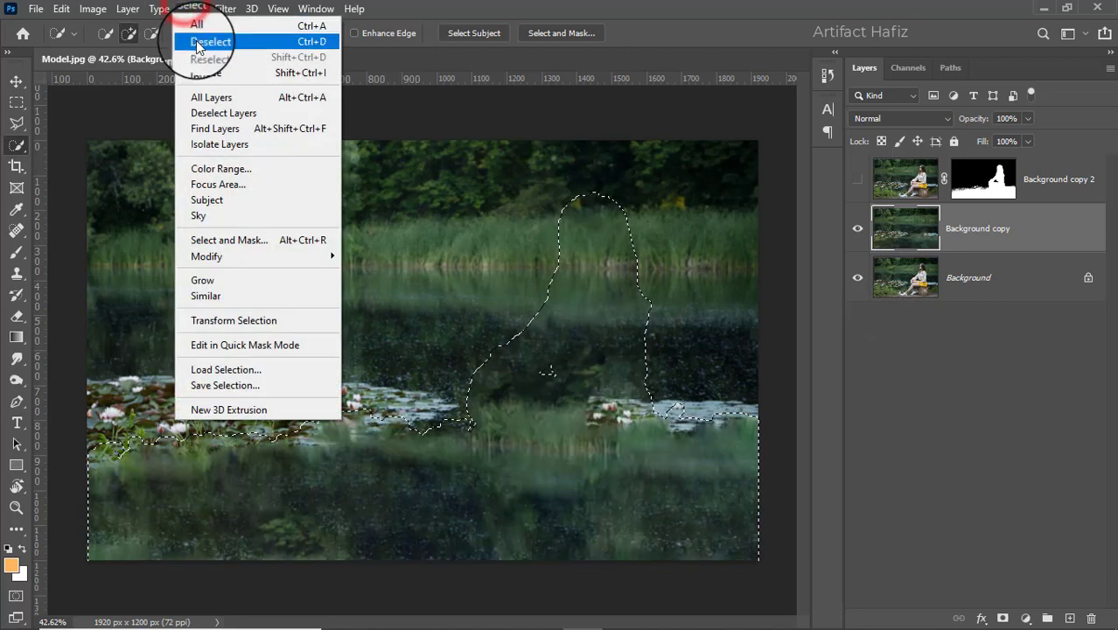
click(194, 41)
Step: Show the Background copy 2 layer again and convert the Background copy layer for smart filters
click(857, 180)
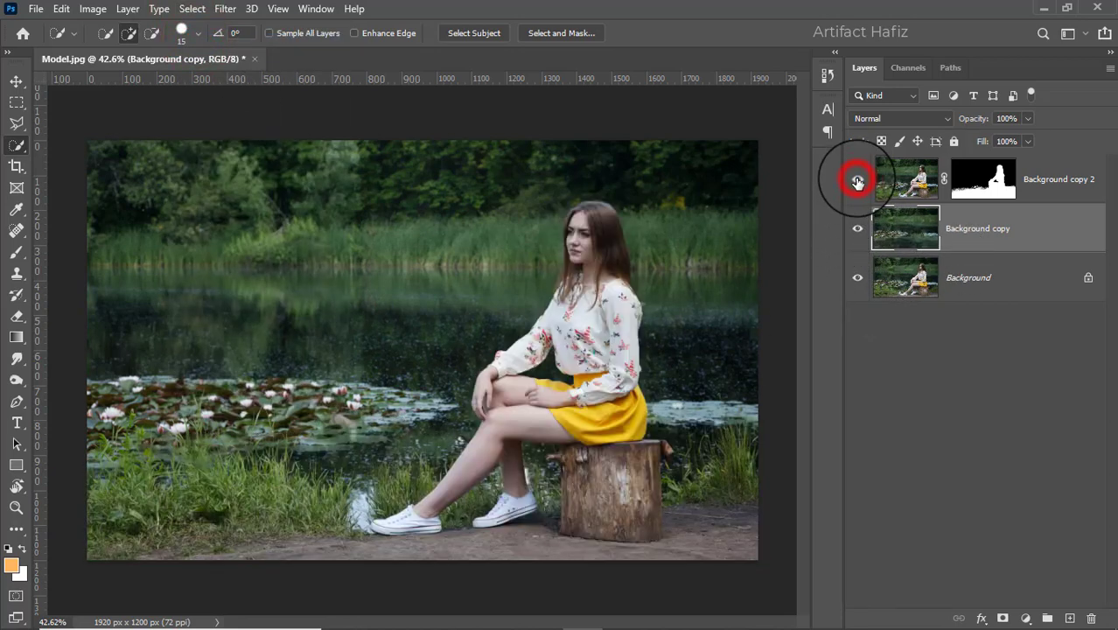
click(858, 181)
click(857, 181)
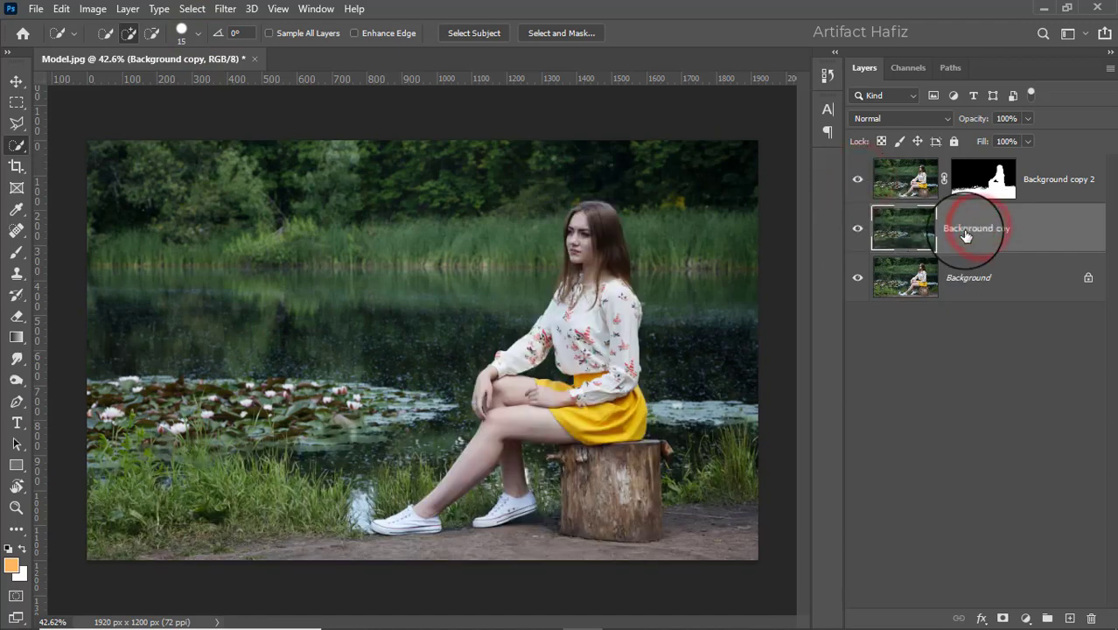
click(226, 9)
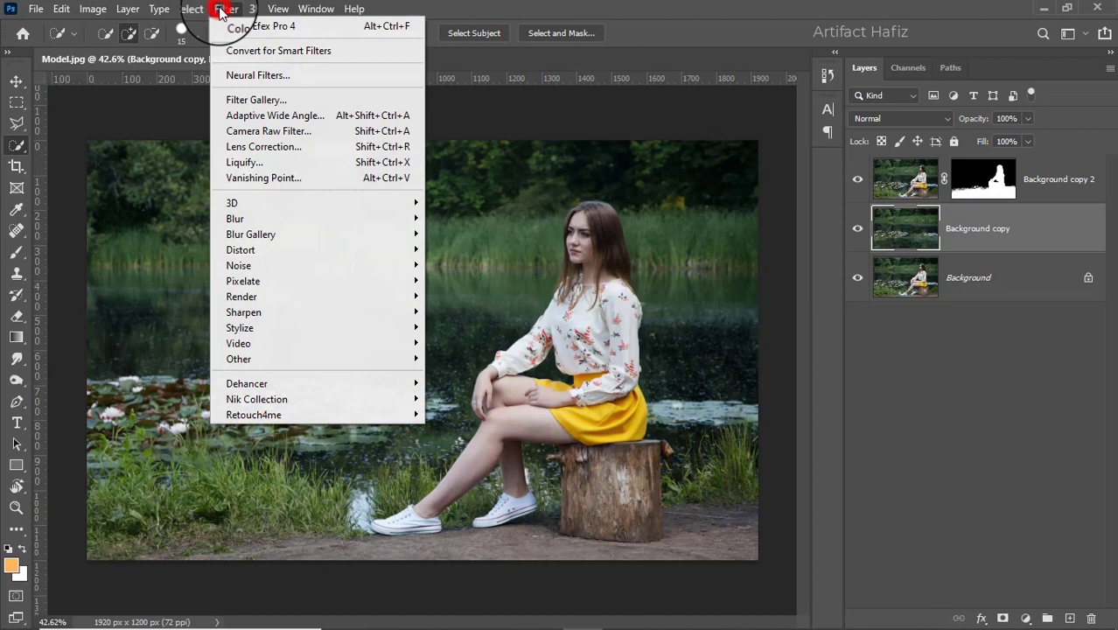
click(247, 50)
Step: Apply a Tilt-Shift blur to the Background copy layer with the blur amount set to 74 px
click(228, 9)
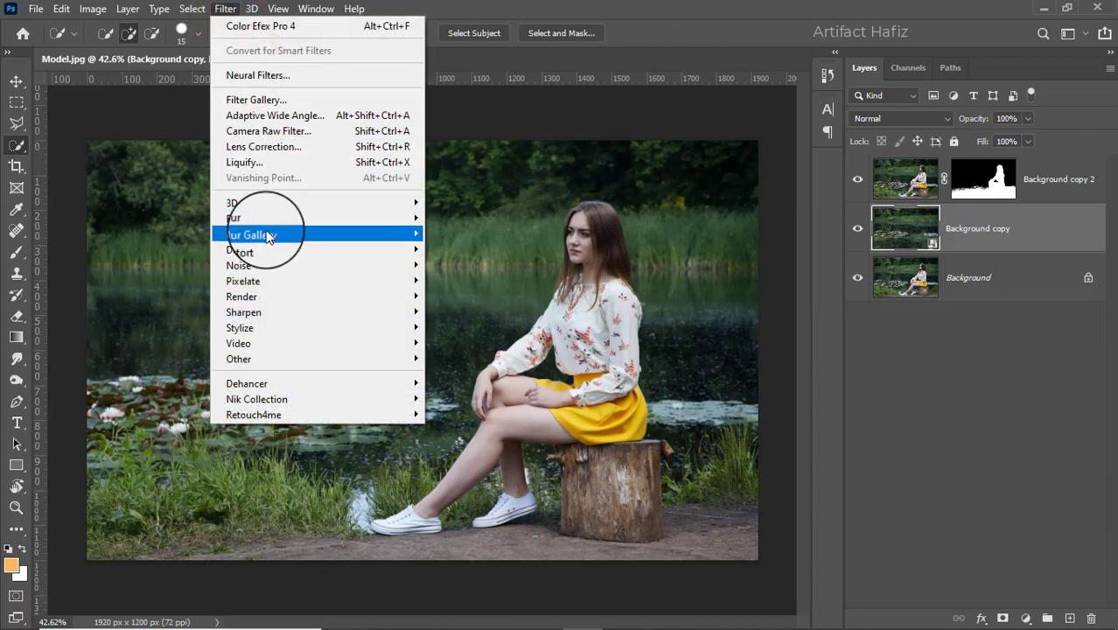
mouse_move(389, 234)
click(437, 265)
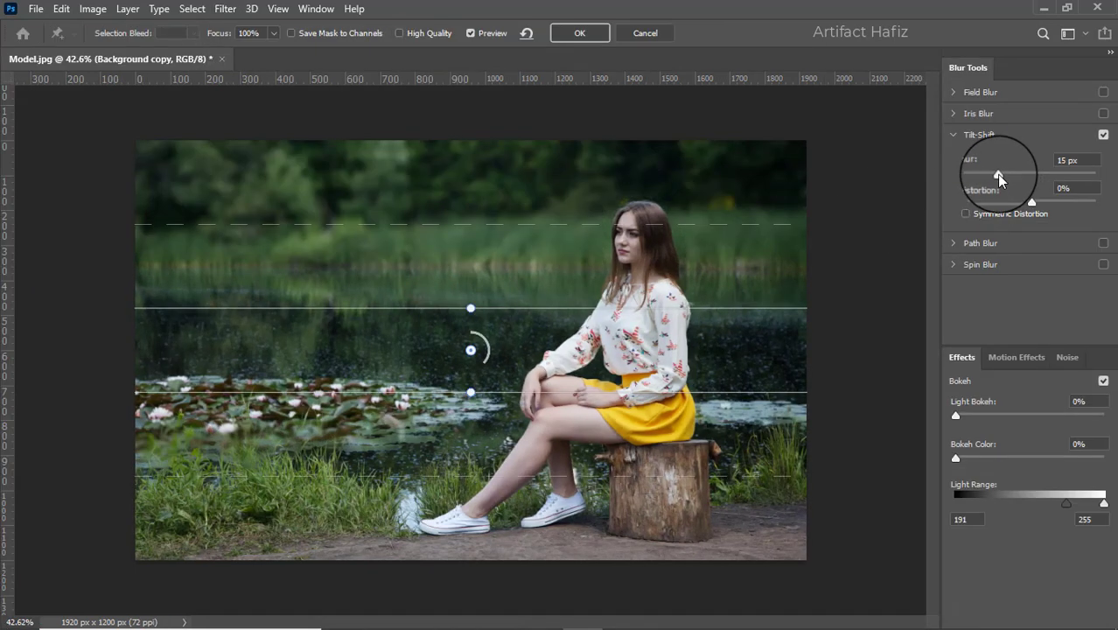
click(996, 174)
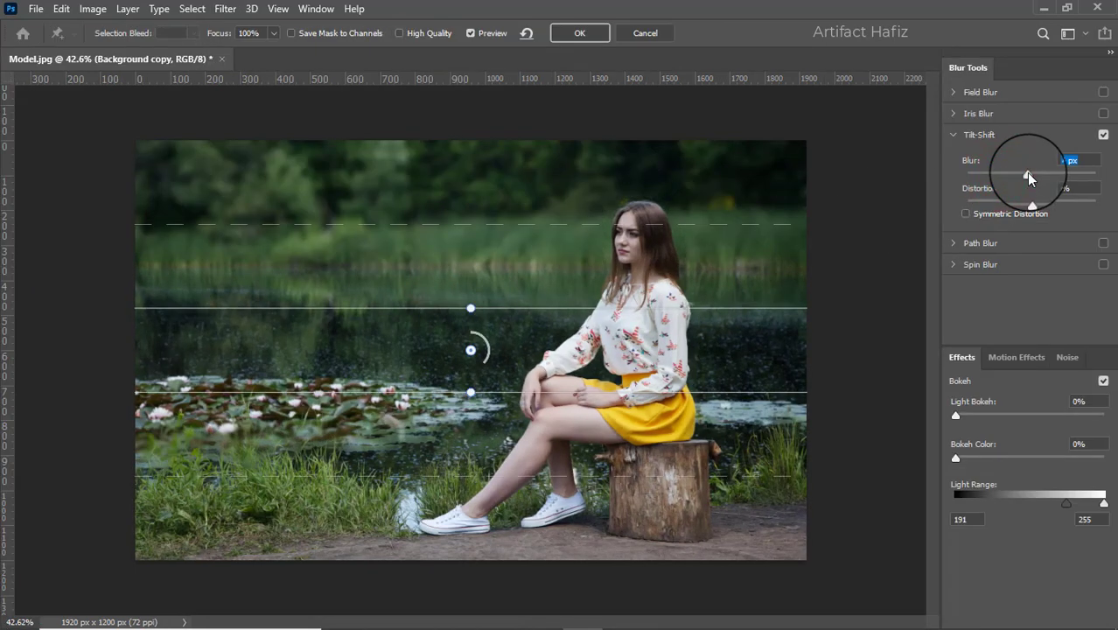
Step: Move the tilt-shift focus centre down to the woman's shoes, extend its upper transition line to head height, and apply the blur
click(472, 350)
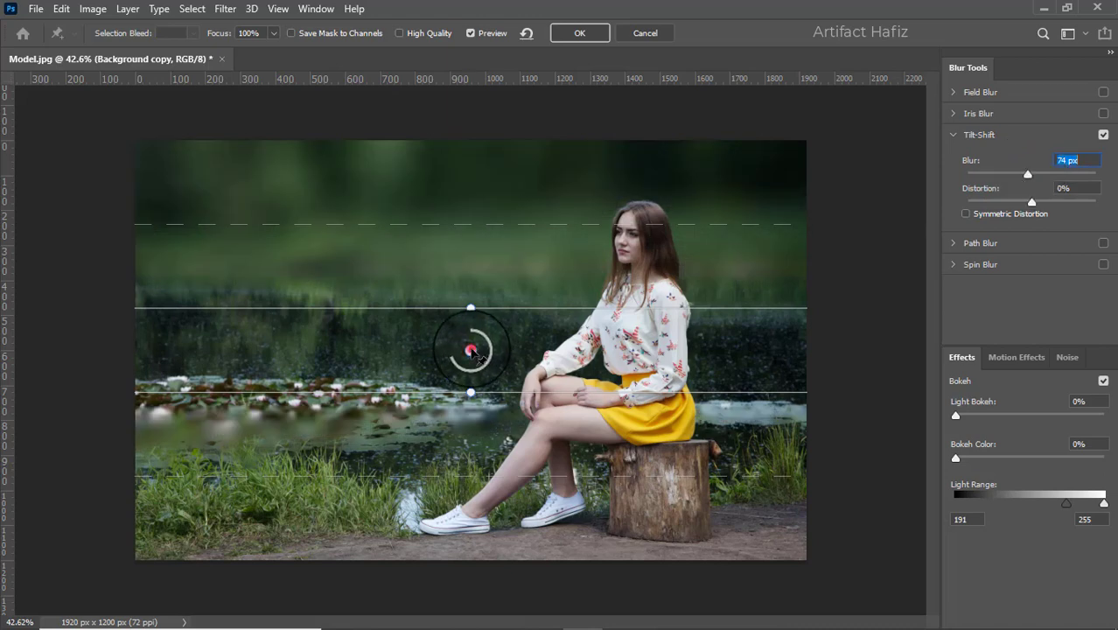
drag(472, 351, 464, 525)
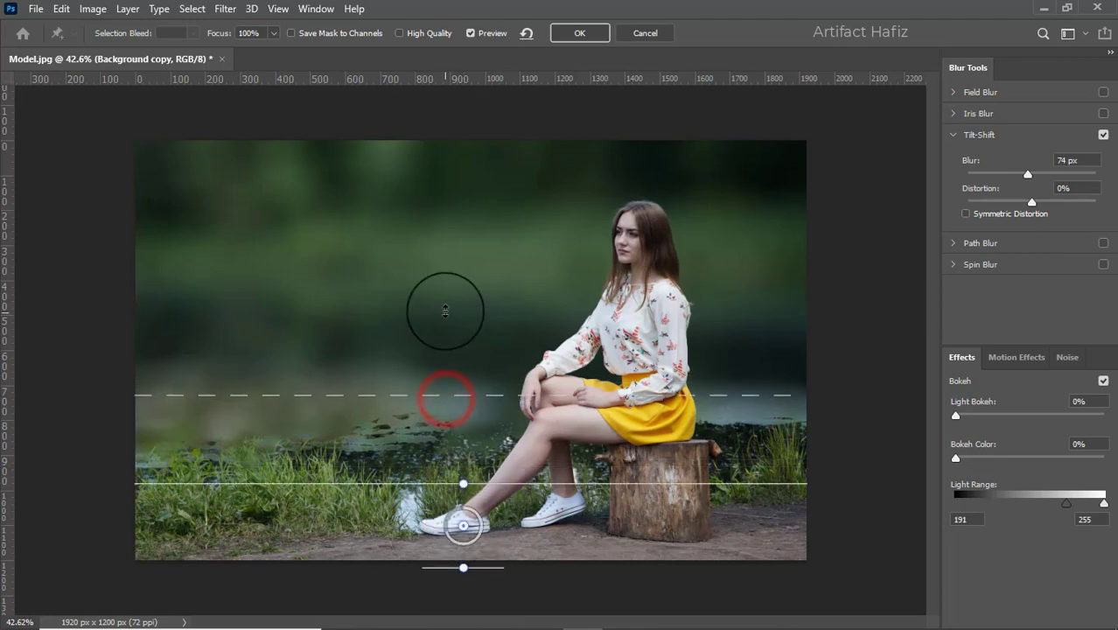
drag(445, 311, 446, 311)
drag(445, 268, 451, 200)
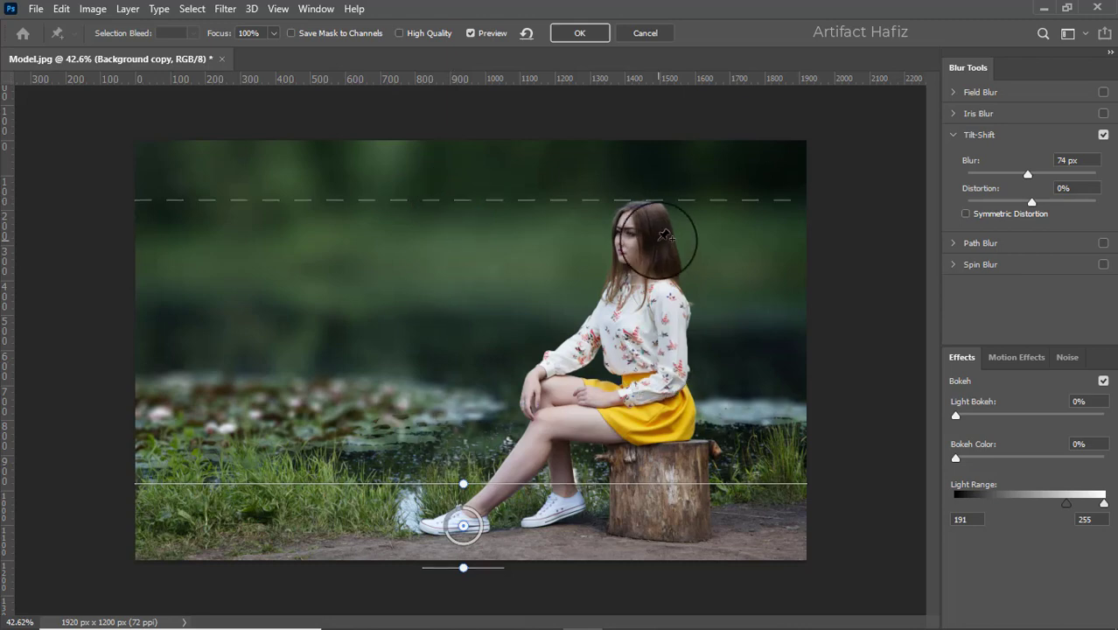
click(579, 33)
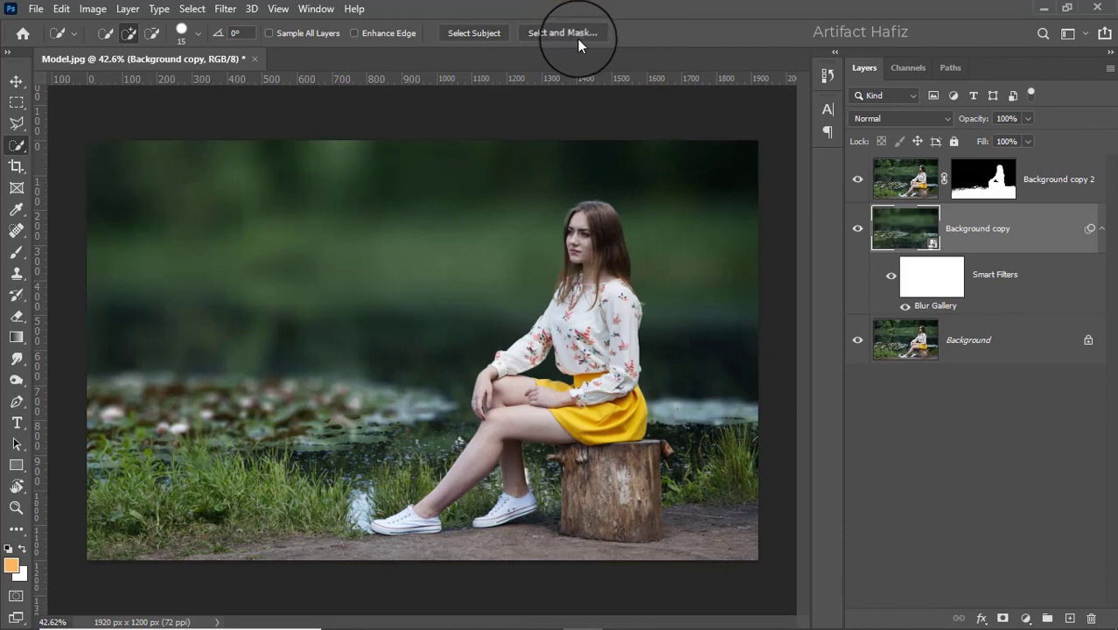
Step: Target the Background copy 2 layer mask and set up a Soft Round brush at 100% opacity with black as foreground colour
click(965, 182)
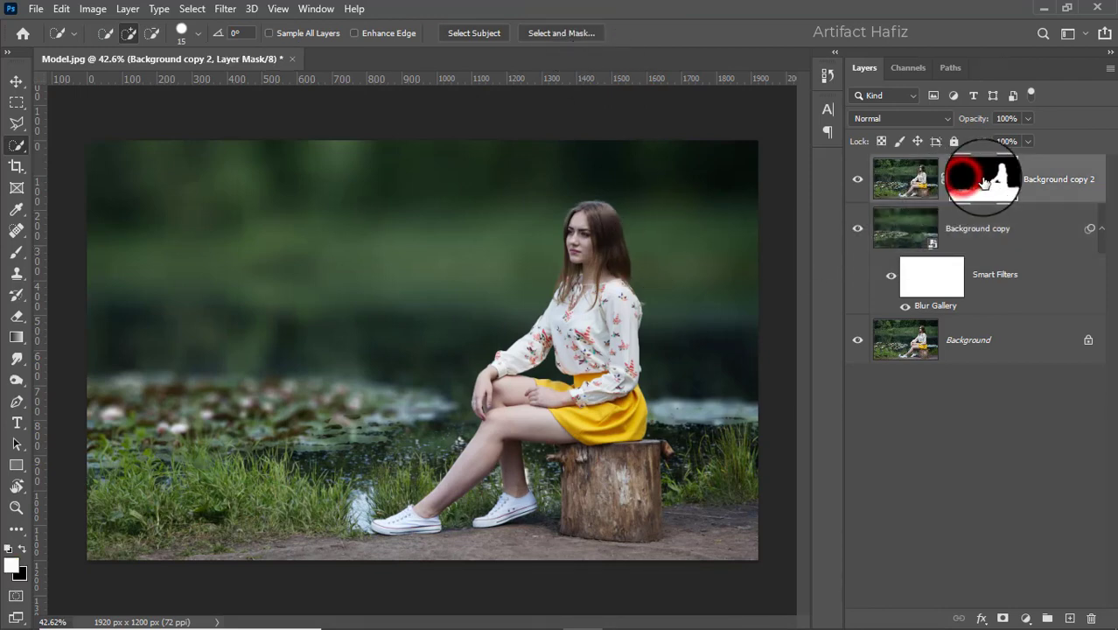
click(17, 253)
click(110, 35)
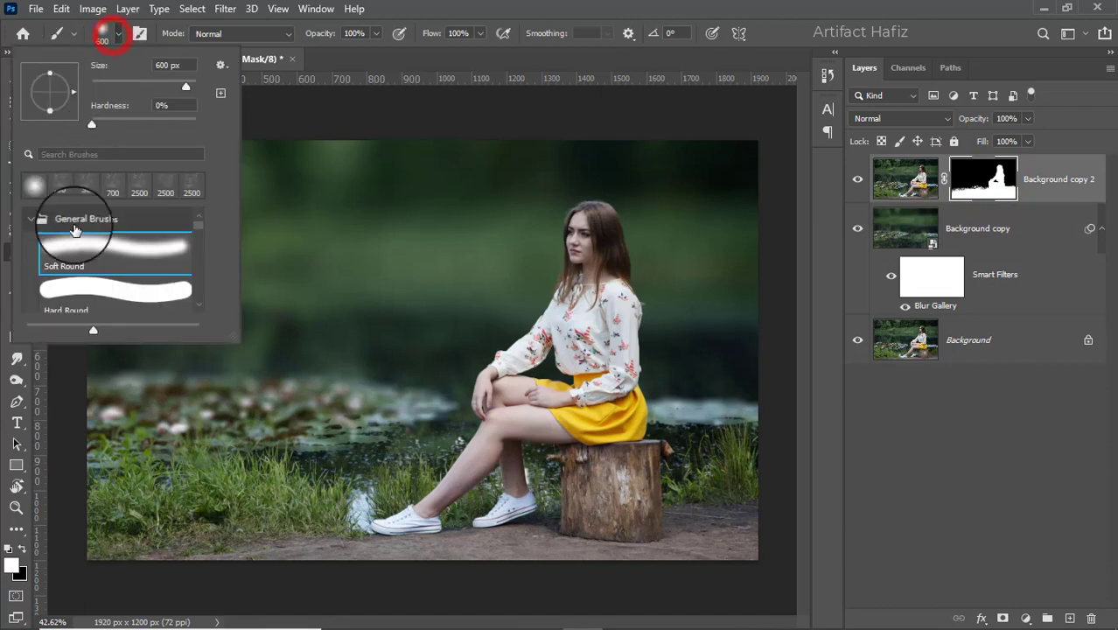
click(76, 247)
click(376, 35)
drag(376, 52, 381, 61)
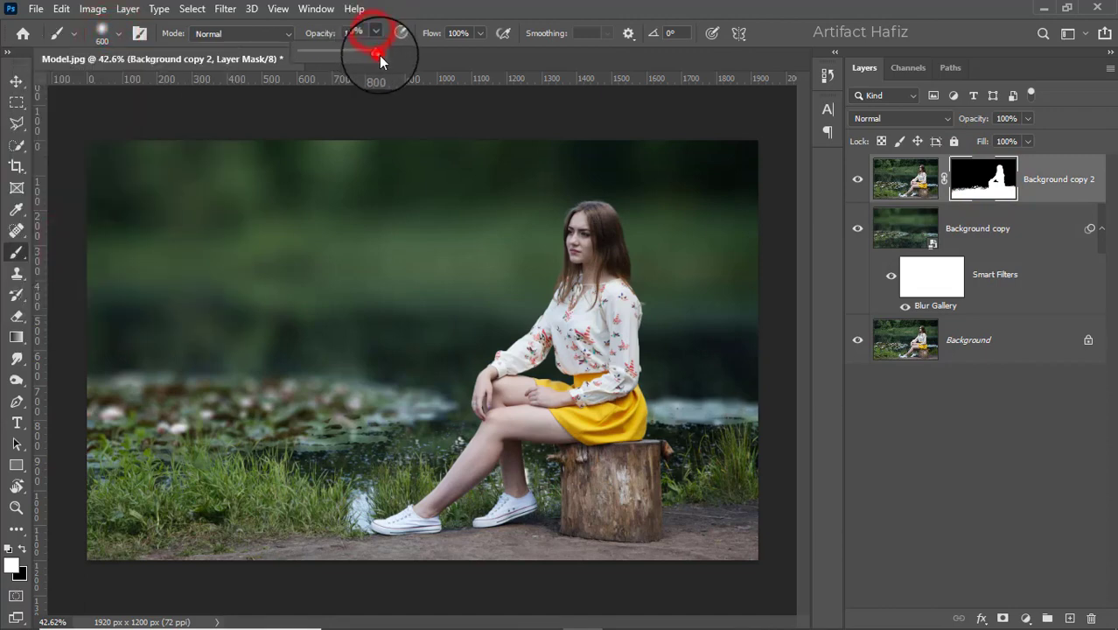
click(20, 551)
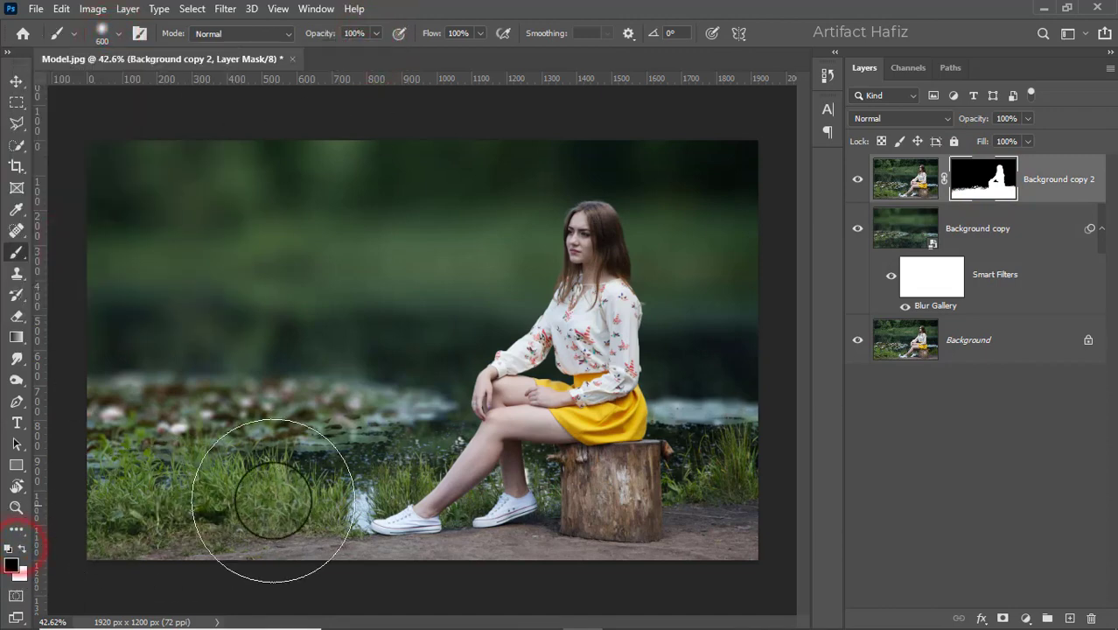
Step: Paint black on the mask with a brush of about 90 to 125 px along the water and grass edge beside the stump
scroll(700, 429, up, 3)
drag(704, 431, 518, 413)
key(bracketleft)
key(bracketleft)
key(bracketleft)
key(bracketleft)
key(bracketleft)
key(bracketleft)
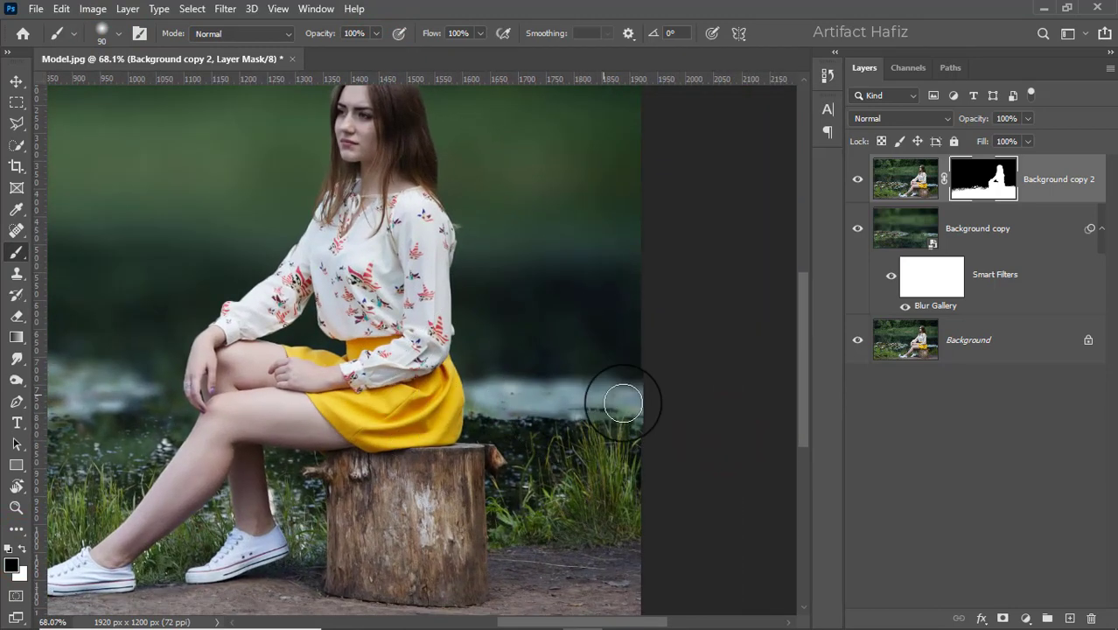
drag(625, 403, 517, 401)
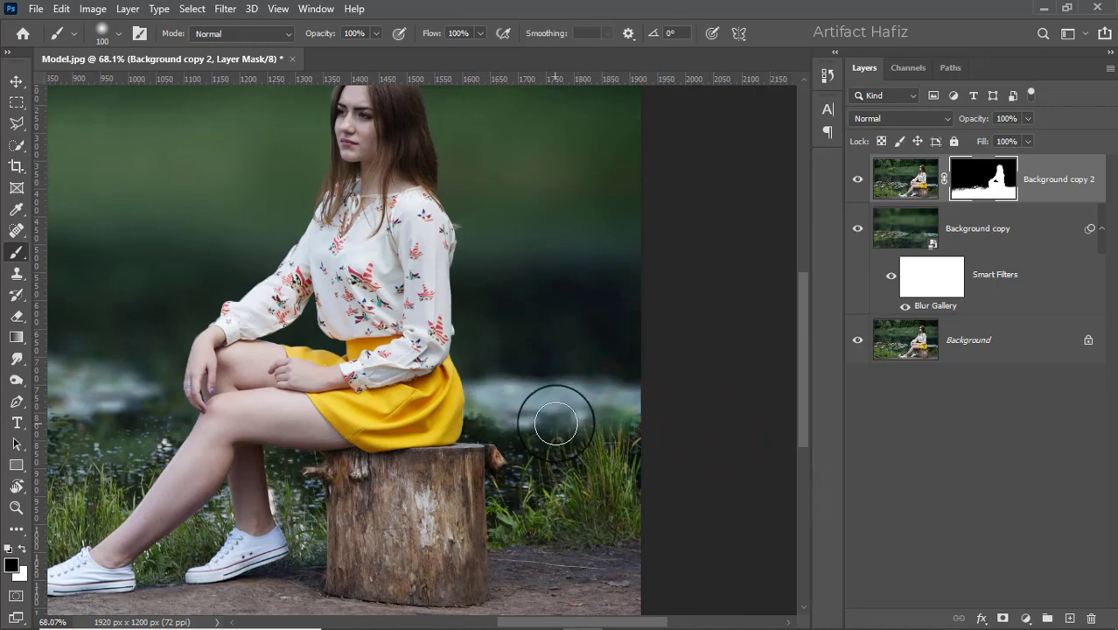
key(bracketright)
key(bracketright)
click(499, 407)
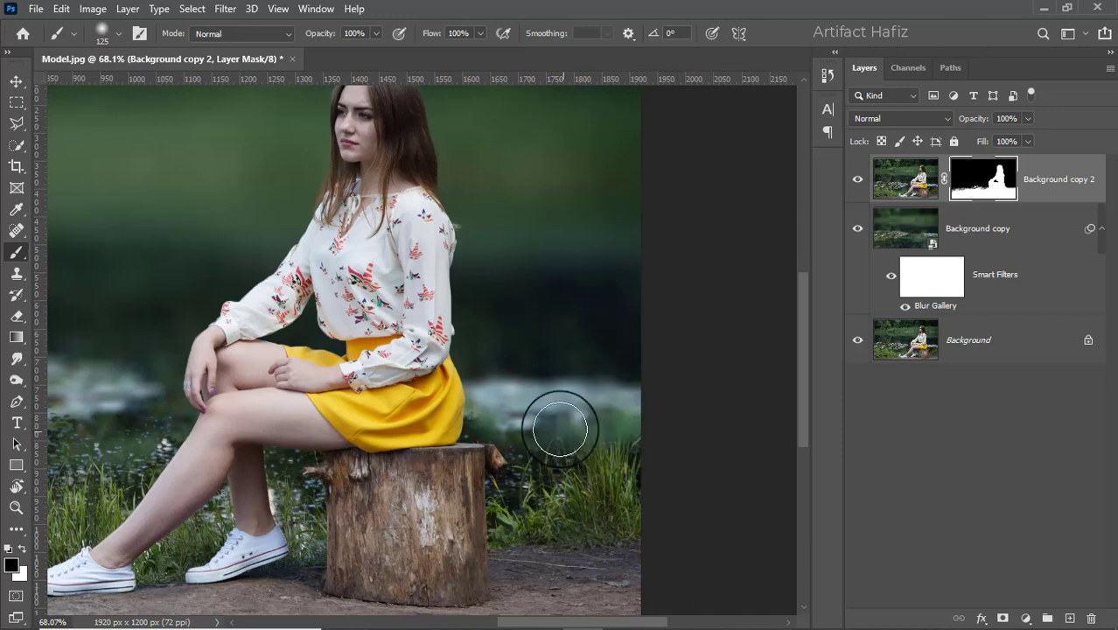
Step: Paint black on the mask along the grass and water lily edge in front of the woman's legs with the 125 px brush
scroll(467, 412, down, 3)
mouse_move(147, 413)
mouse_down()
mouse_move(275, 400)
mouse_move(105, 395)
mouse_up()
click(286, 408)
click(157, 414)
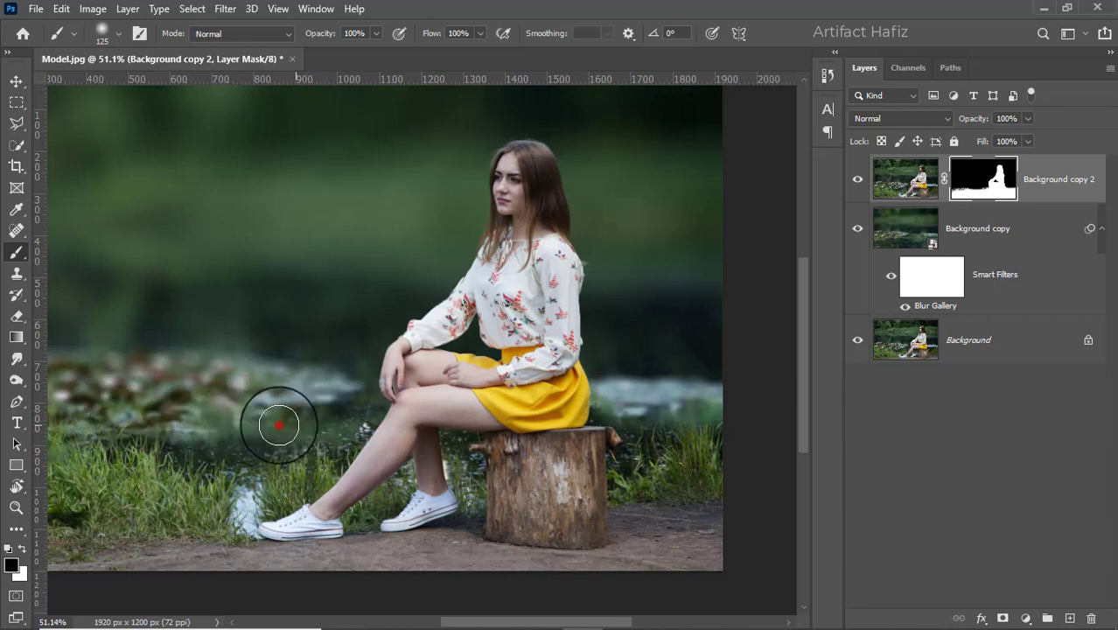
click(271, 402)
mouse_move(206, 418)
mouse_down()
mouse_move(121, 392)
mouse_move(242, 370)
mouse_move(336, 376)
mouse_up()
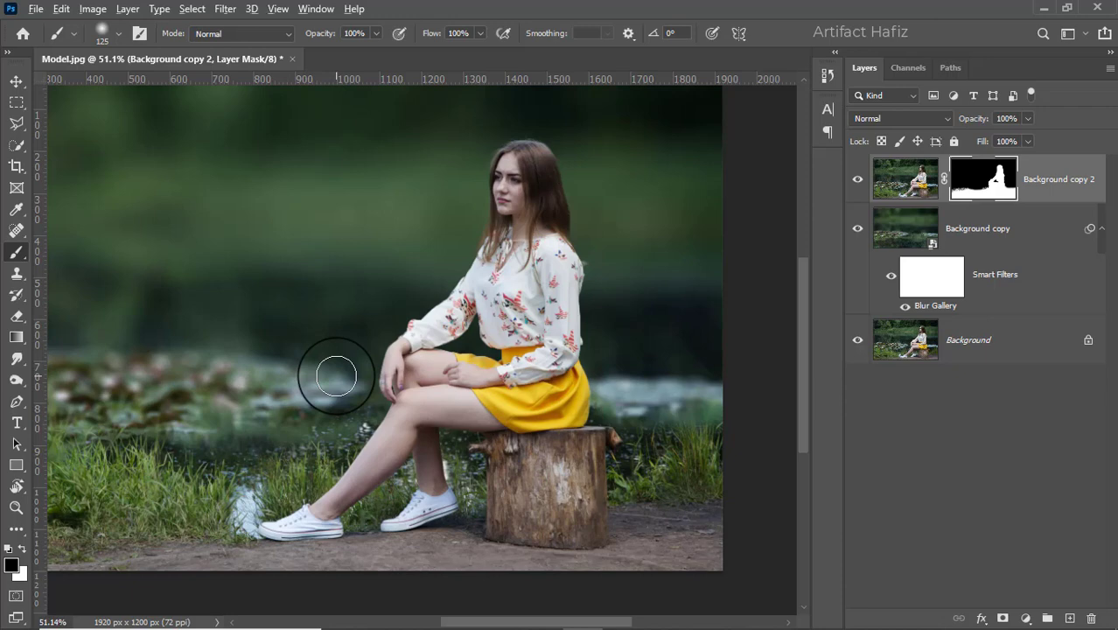
scroll(337, 373, down, 3)
scroll(336, 371, up, 2)
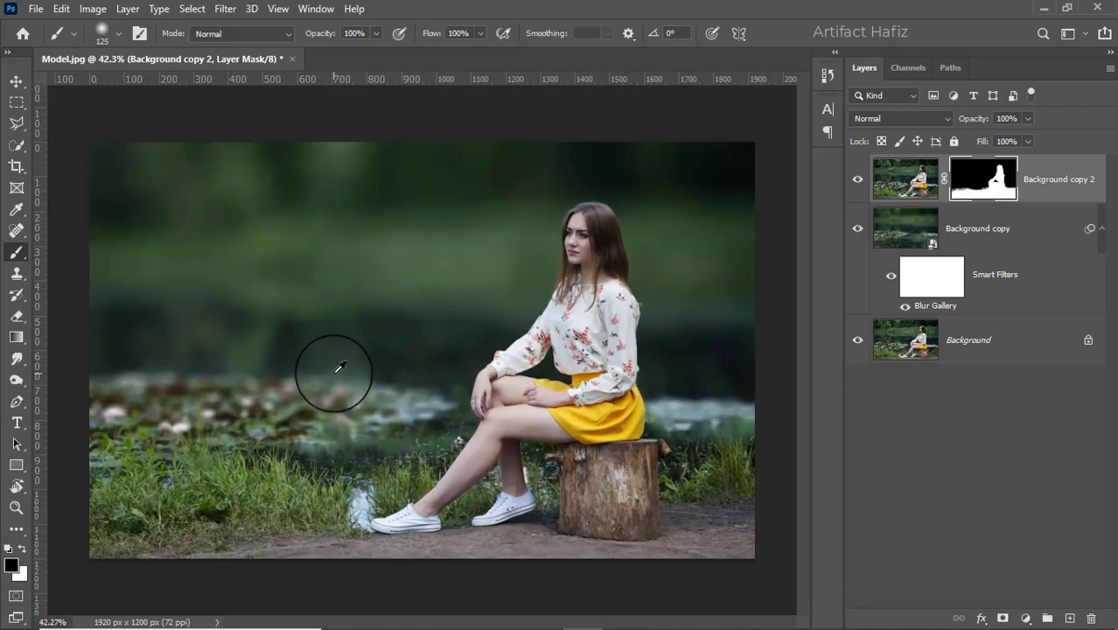
Step: Add a new empty layer above Background copy 2 and choose the Soft Round brush at 100% opacity
click(1032, 173)
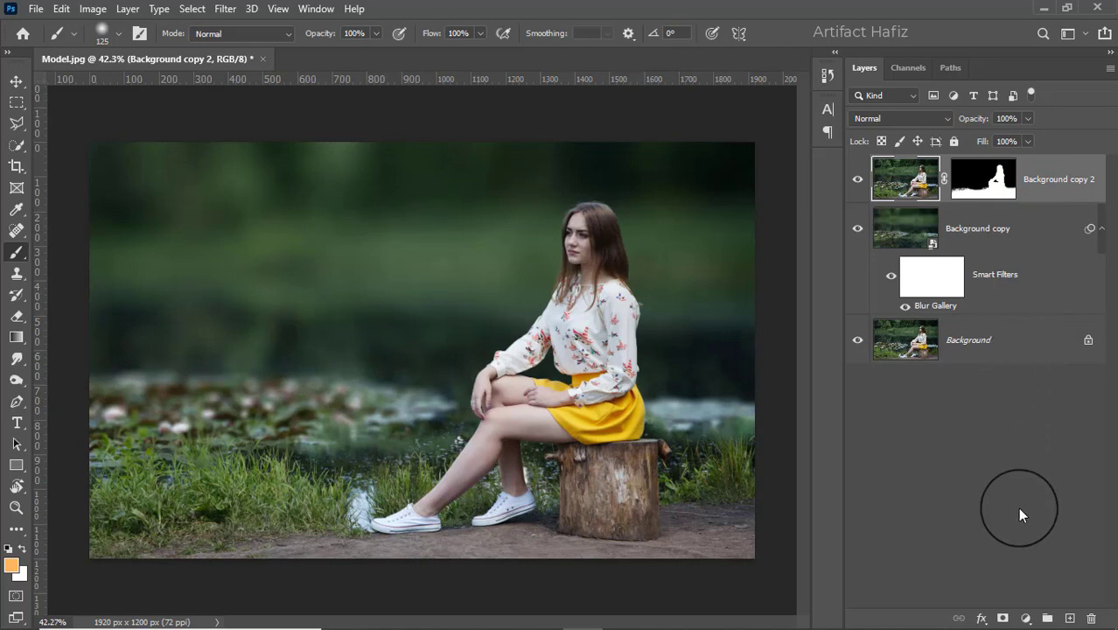
click(1070, 618)
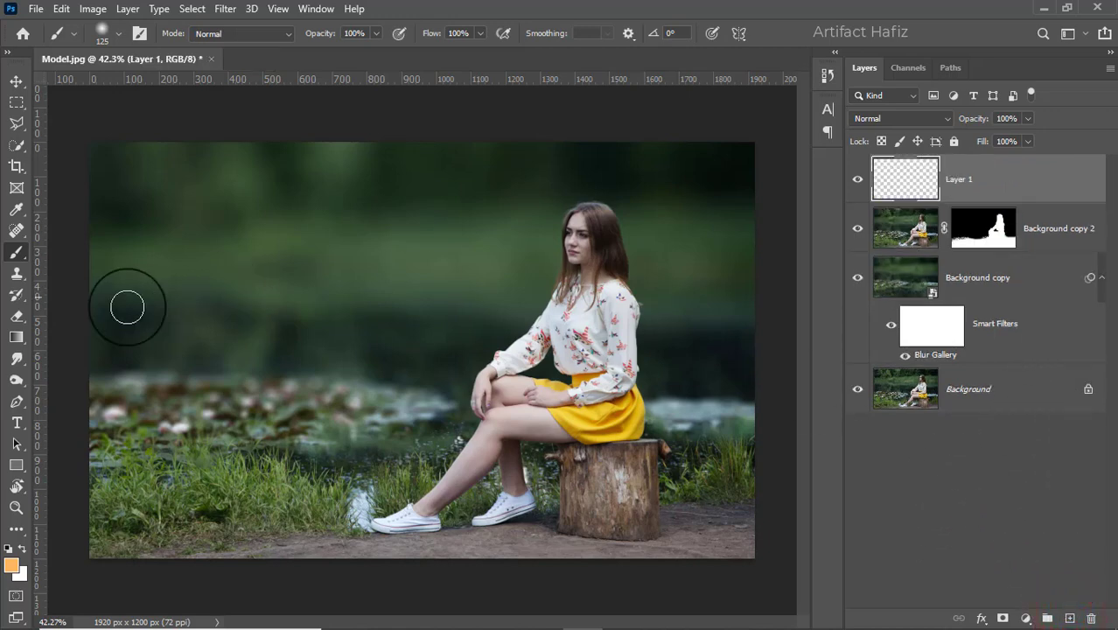
click(15, 252)
click(118, 33)
click(104, 253)
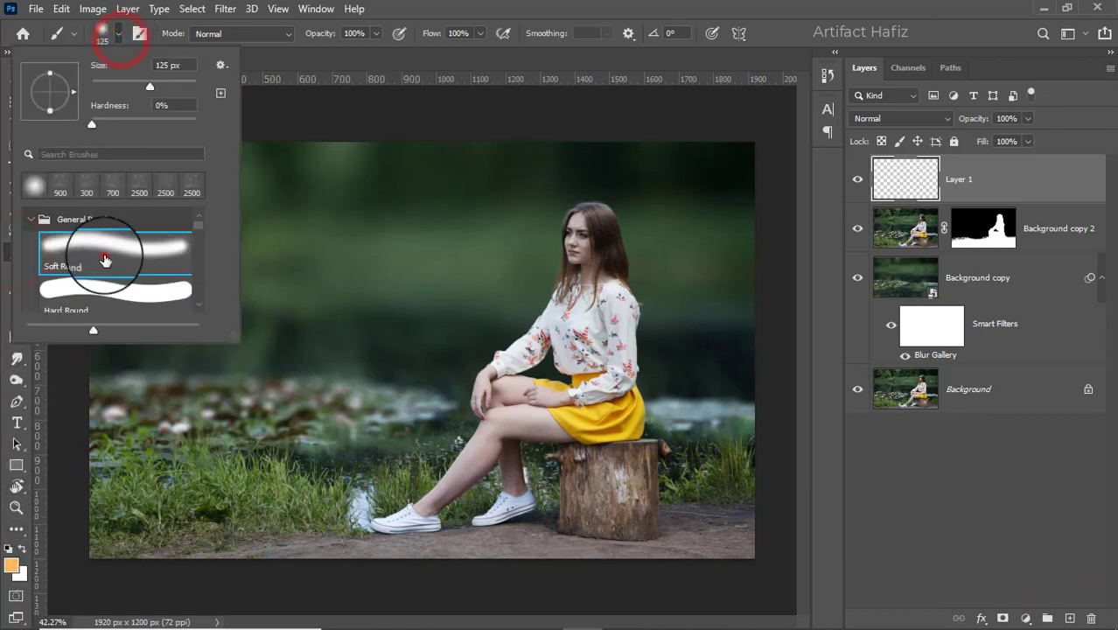
click(376, 33)
click(376, 52)
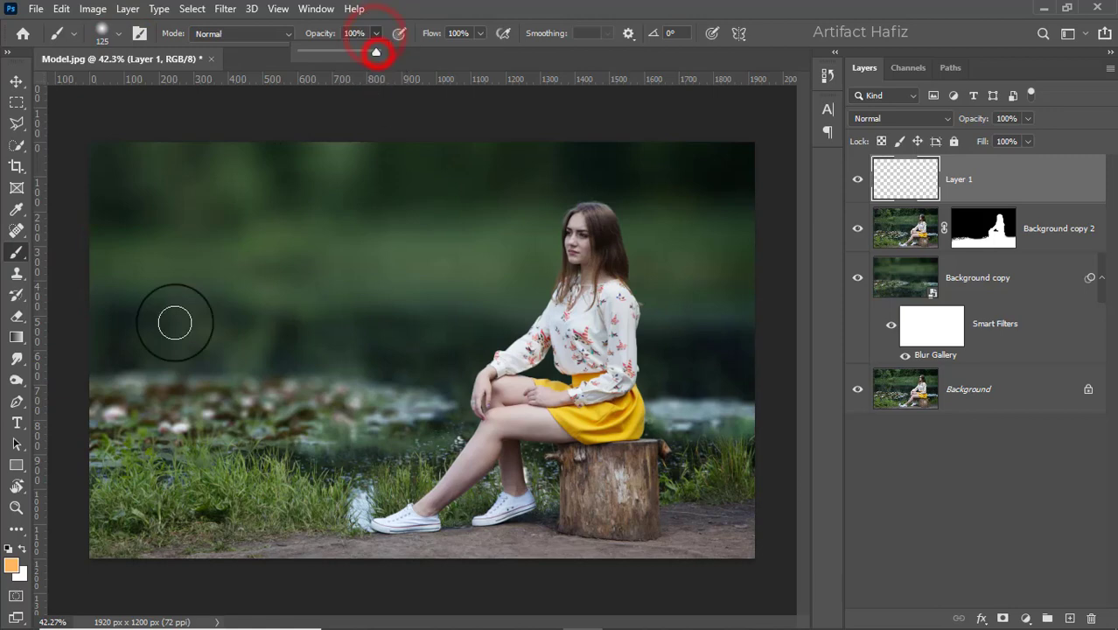
Step: Set the foreground colour to the light orange ffb154
click(10, 567)
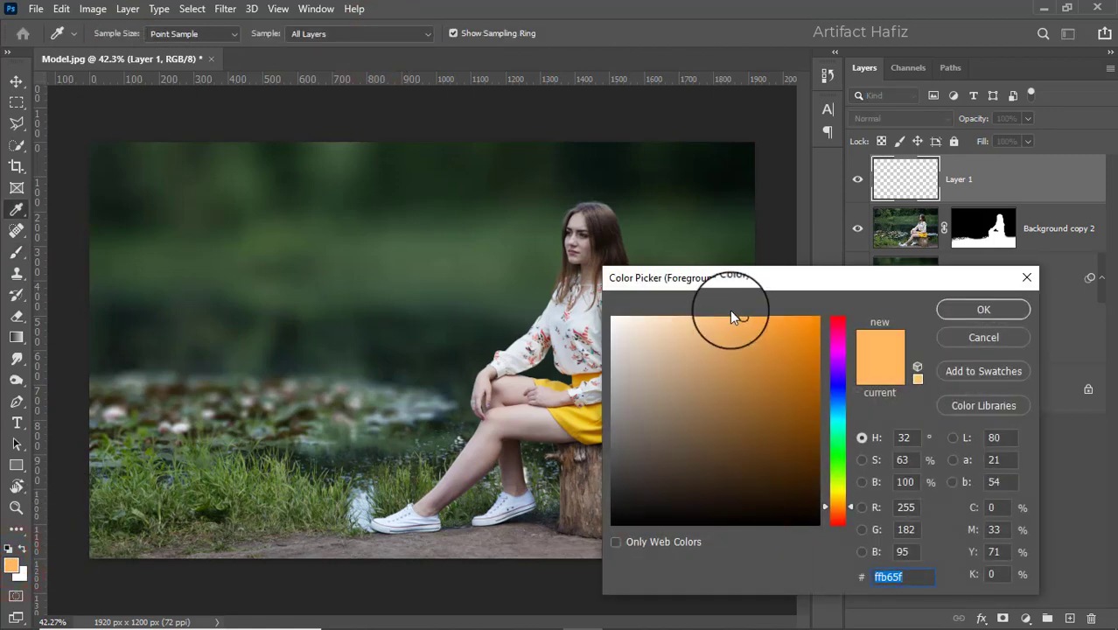
drag(745, 313, 751, 317)
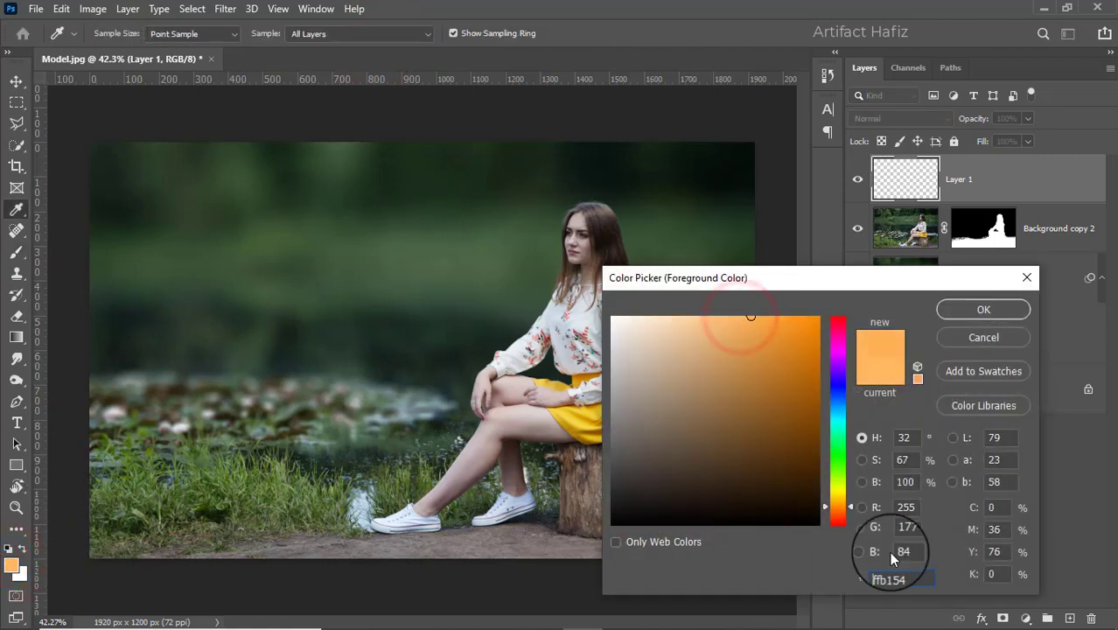
click(919, 580)
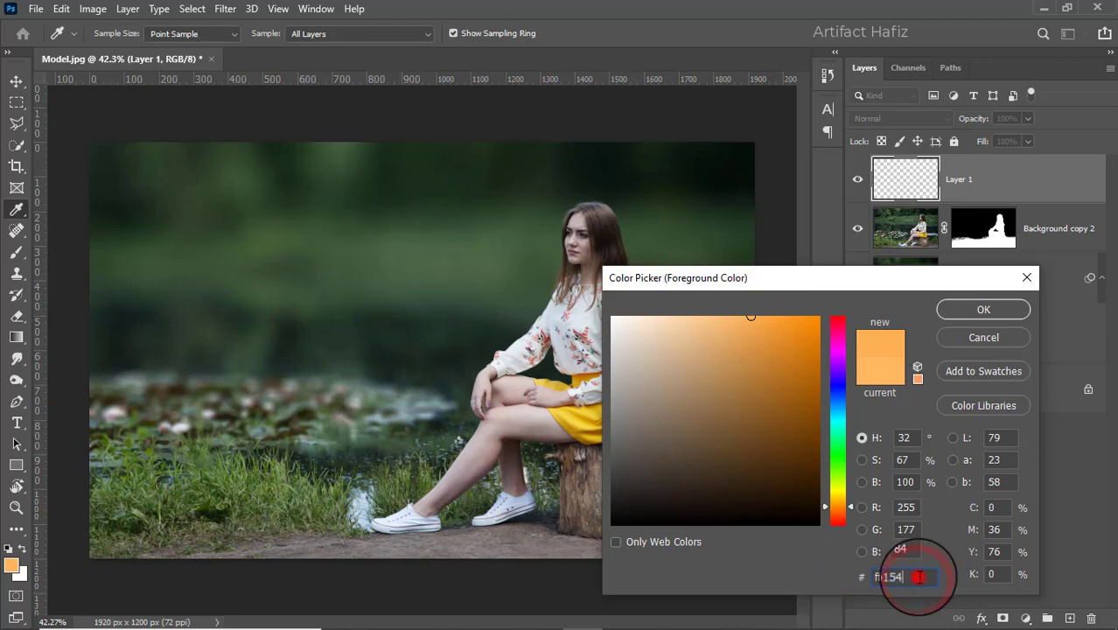
click(957, 311)
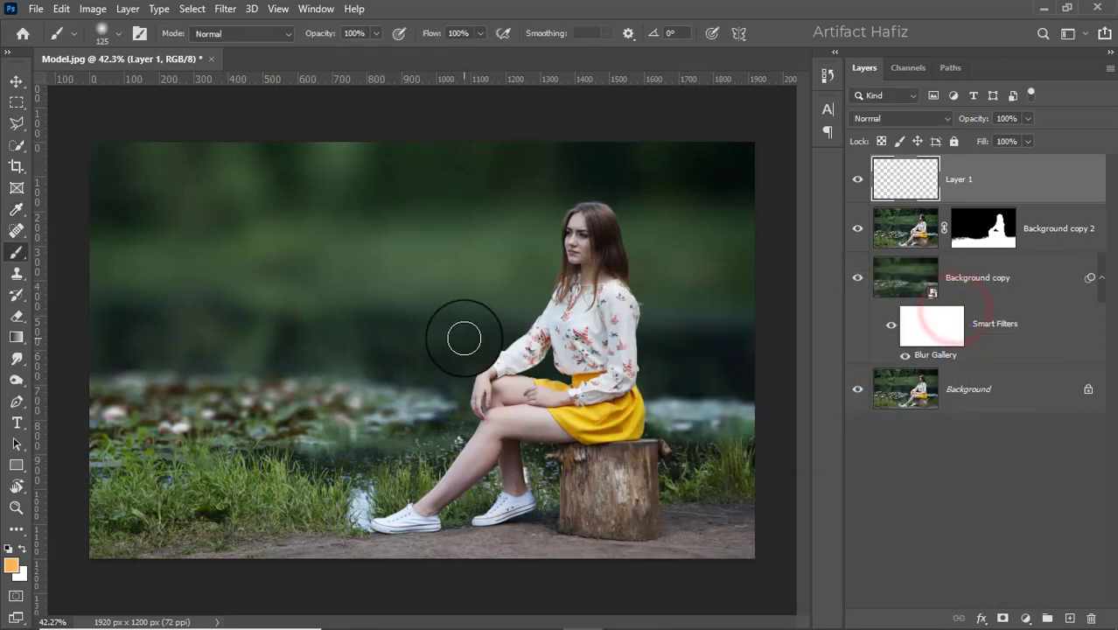
Step: Enlarge the brush to 700 px and paint one soft orange dab over the lake in front of the woman
key(bracketright)
key(bracketright)
key(bracketright)
key(bracketright)
key(bracketright)
key(bracketright)
key(bracketright)
key(bracketright)
key(bracketright)
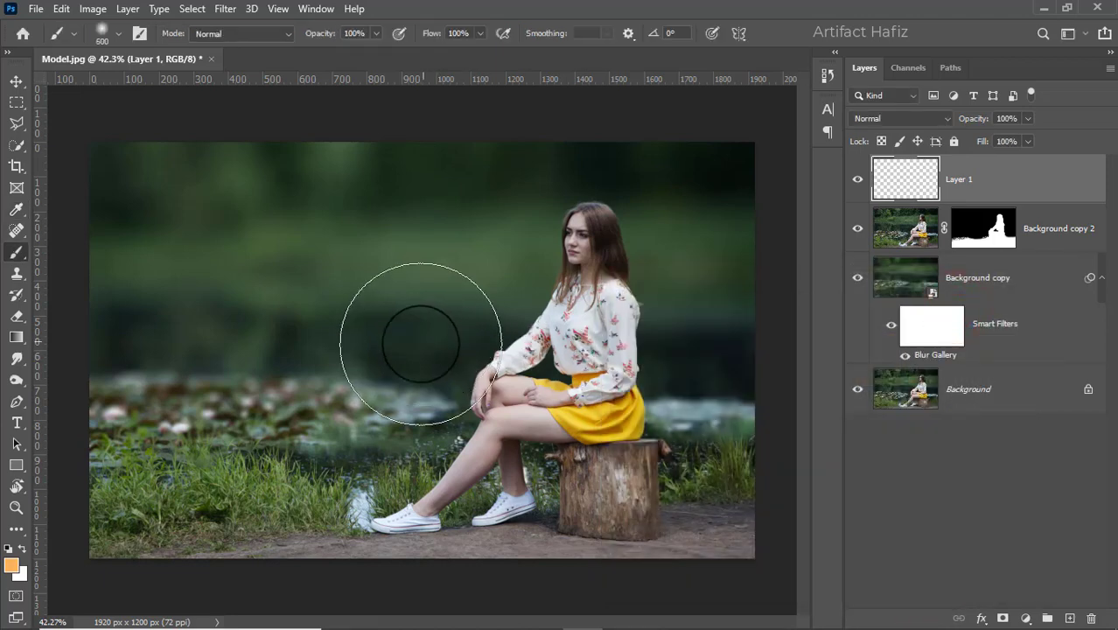
click(412, 346)
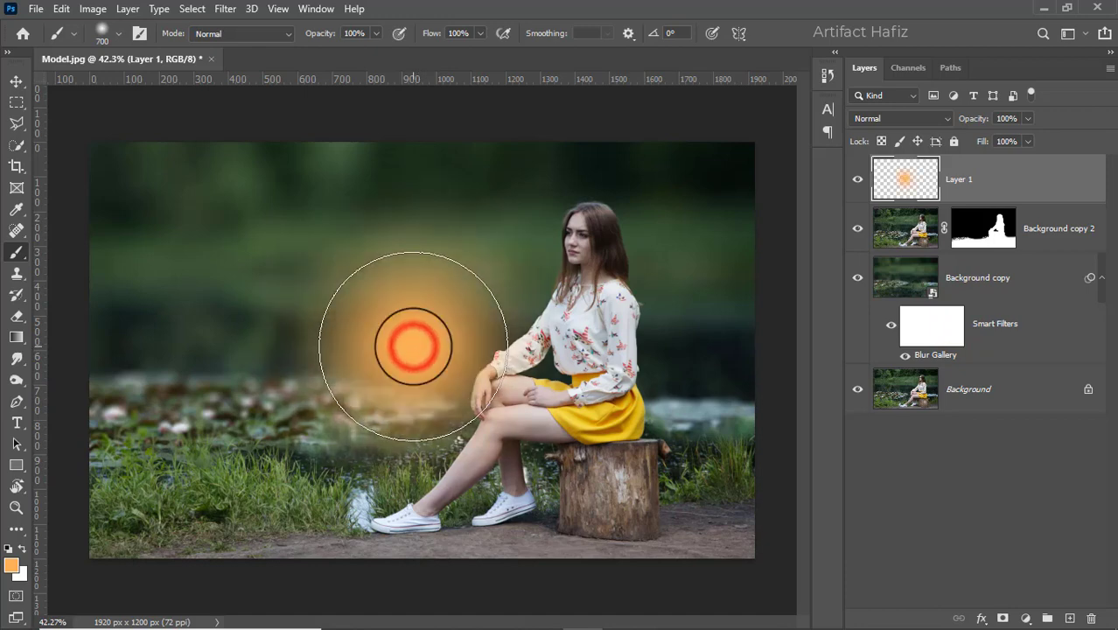
Step: Set Layer 1's blend mode to Screen and shift the orange glow slightly away from the woman
click(17, 81)
click(864, 118)
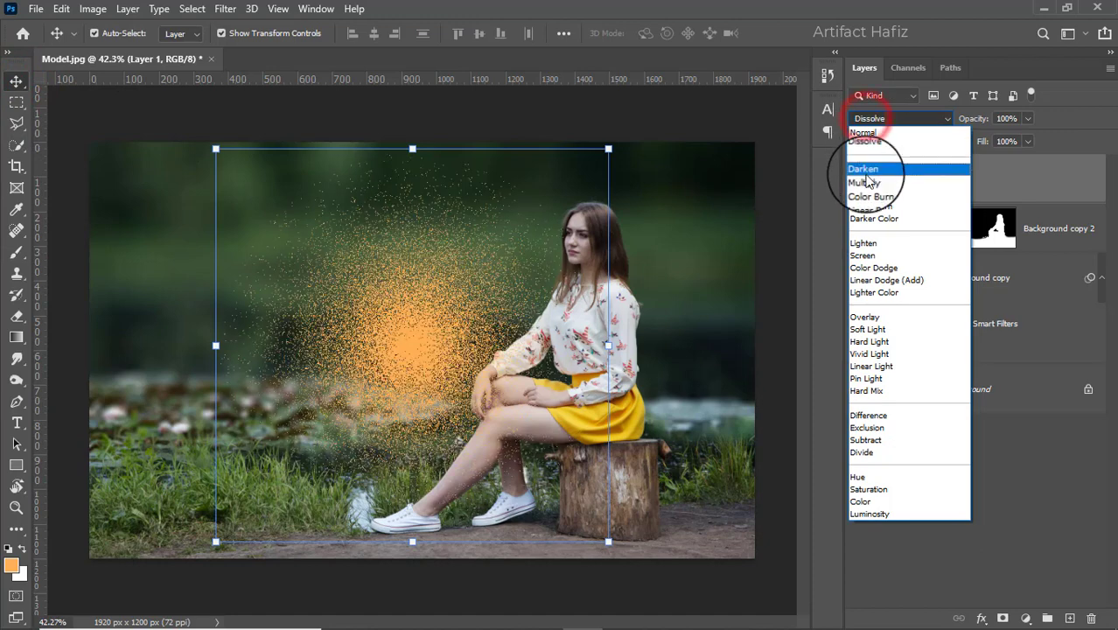
click(859, 254)
mouse_move(432, 344)
mouse_down()
mouse_move(329, 184)
mouse_move(364, 337)
mouse_up()
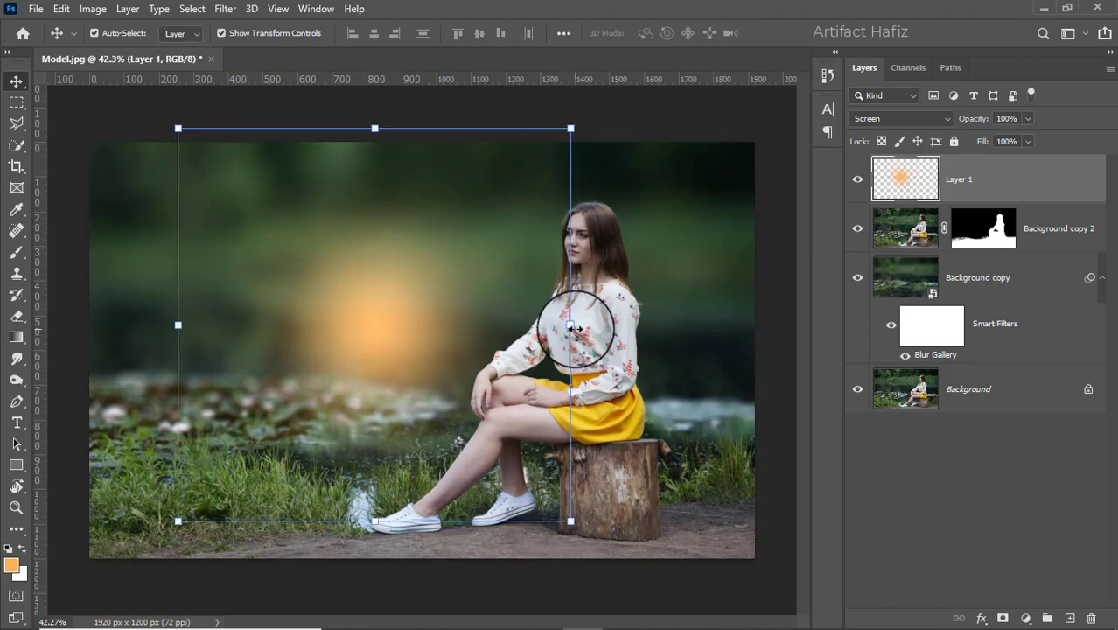
Step: Rotate the glow to about -48°, scale it to about 126% width and 242% height at the photo's upper edge, and compare with it hidden
drag(570, 324, 382, 324)
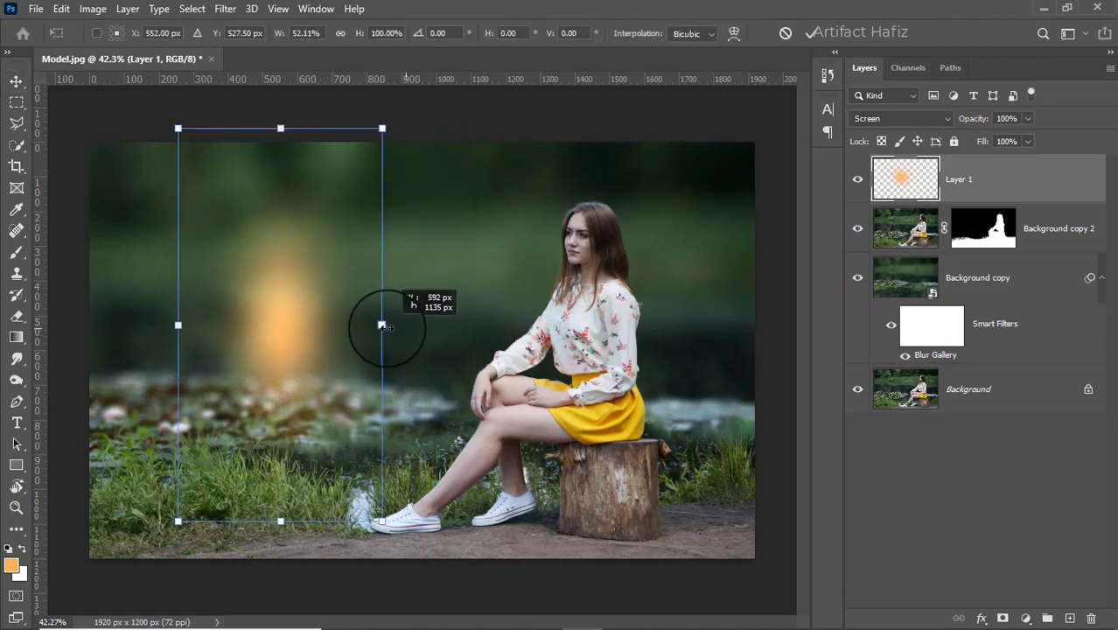
drag(392, 535, 495, 377)
drag(225, 362, 257, 199)
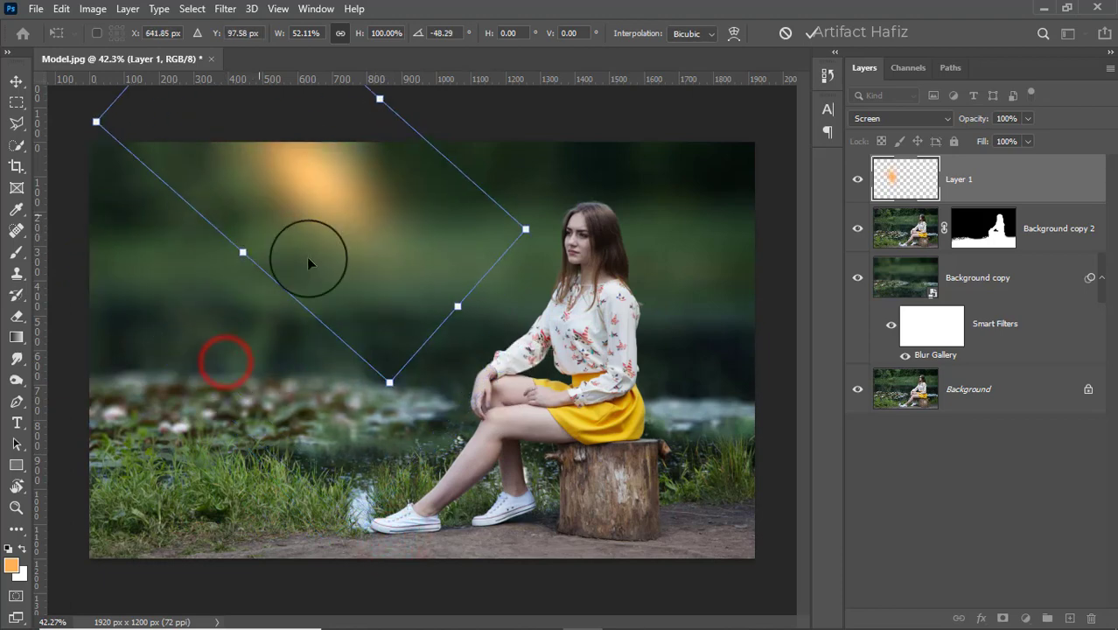
drag(456, 306, 654, 398)
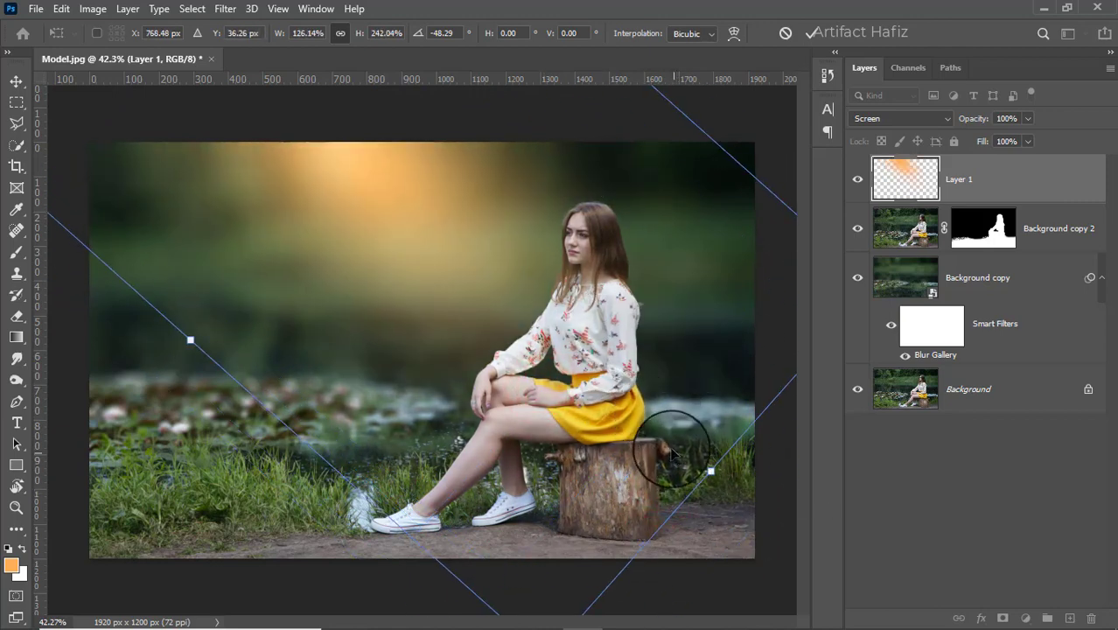
mouse_move(443, 214)
mouse_down()
mouse_move(509, 235)
mouse_move(464, 219)
mouse_move(457, 179)
mouse_move(462, 205)
mouse_move(445, 201)
mouse_up()
click(814, 34)
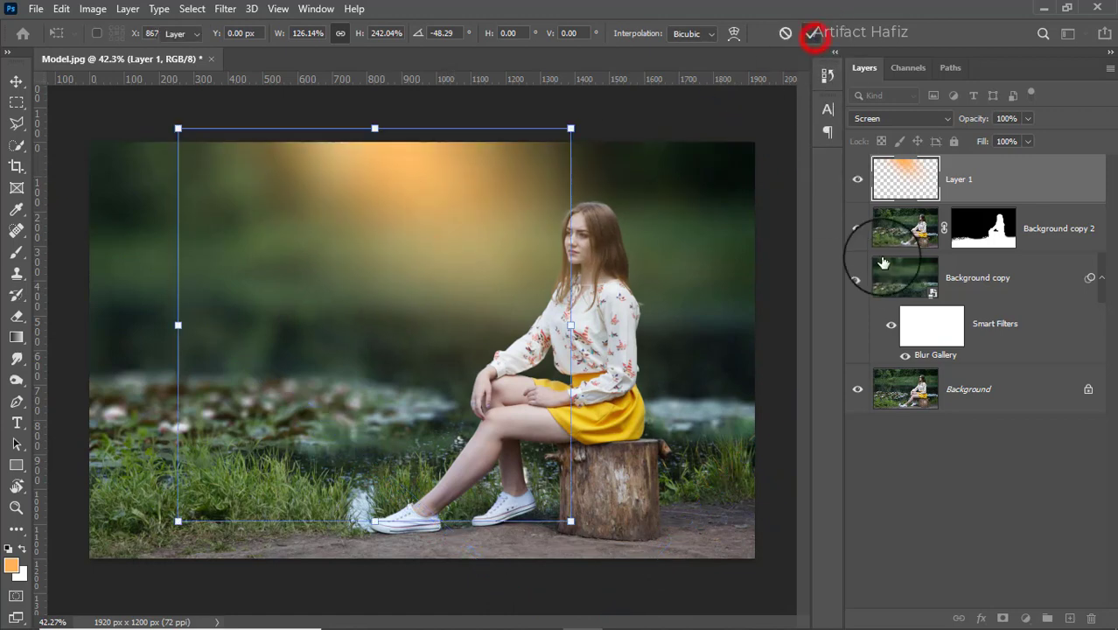
click(860, 179)
click(862, 178)
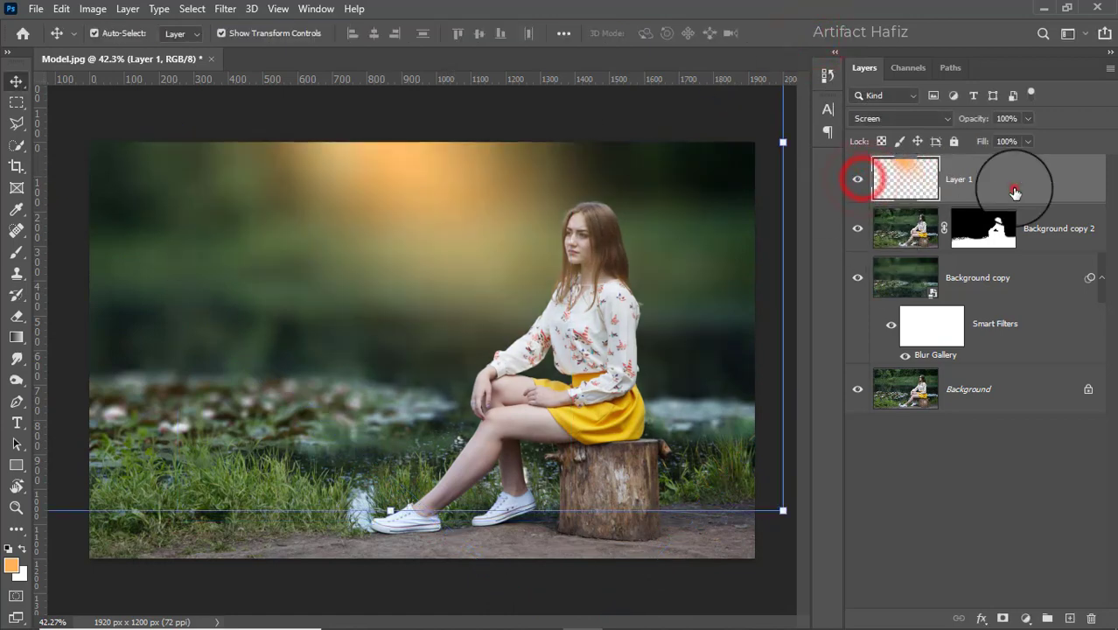
Step: Add a Vibrance adjustment clipped to Layer 1 and lower its Saturation to soften the orange glow
click(1026, 618)
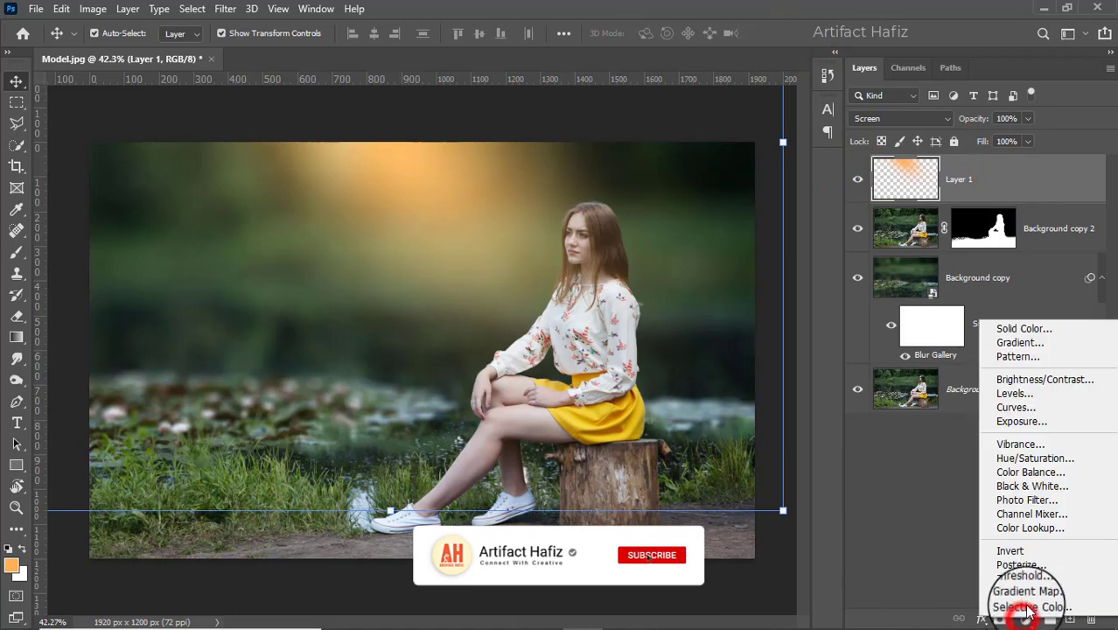
click(1025, 443)
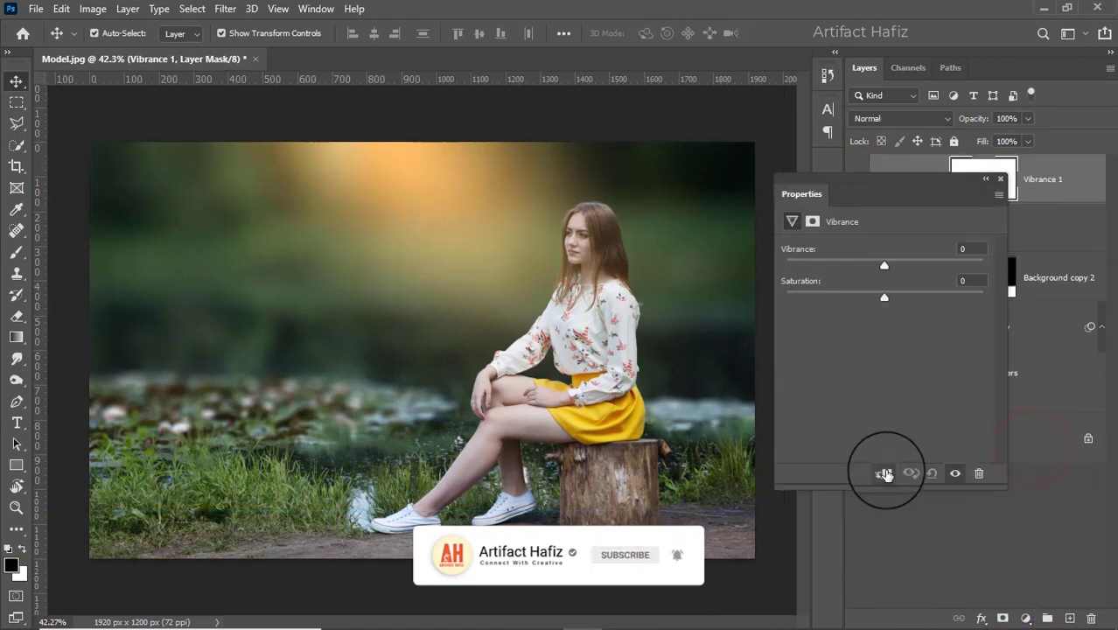
click(885, 474)
drag(879, 297, 856, 299)
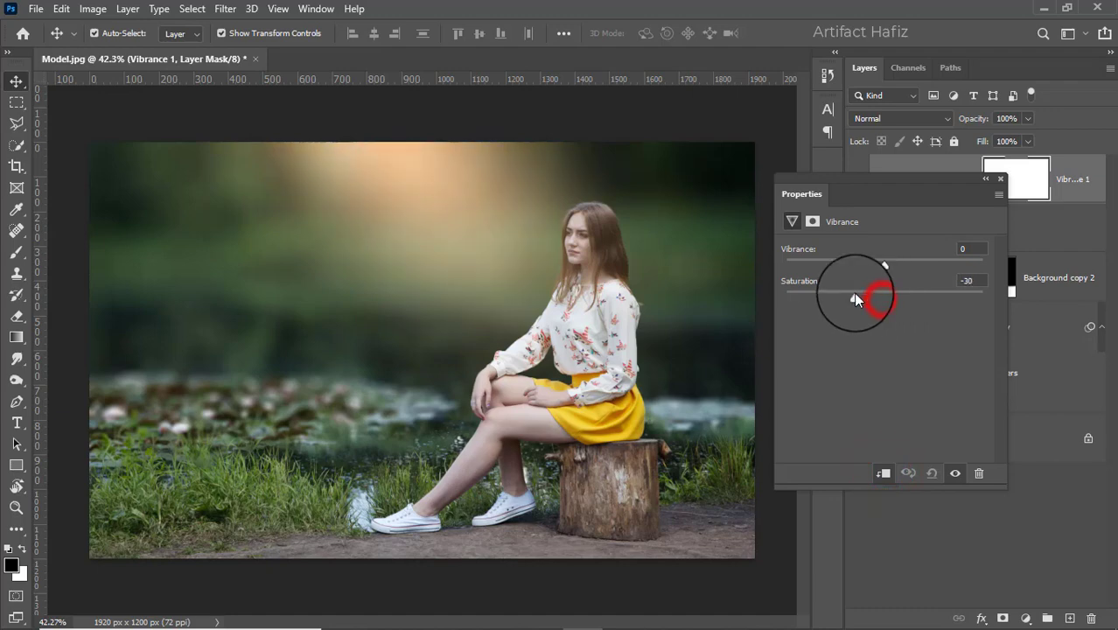
click(898, 292)
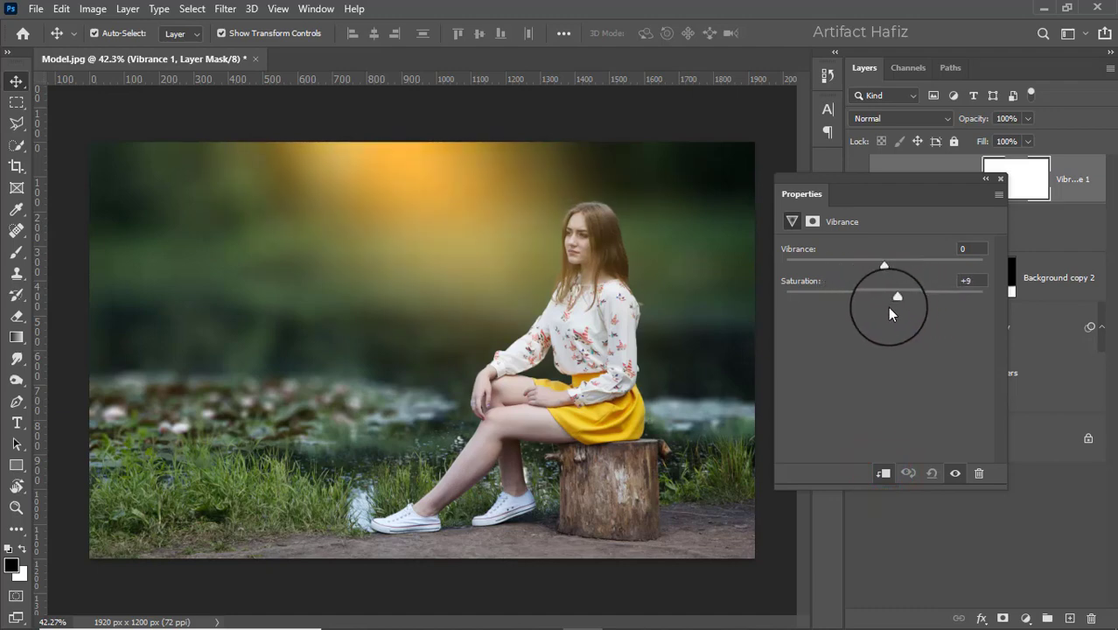
drag(879, 297, 831, 277)
click(1000, 180)
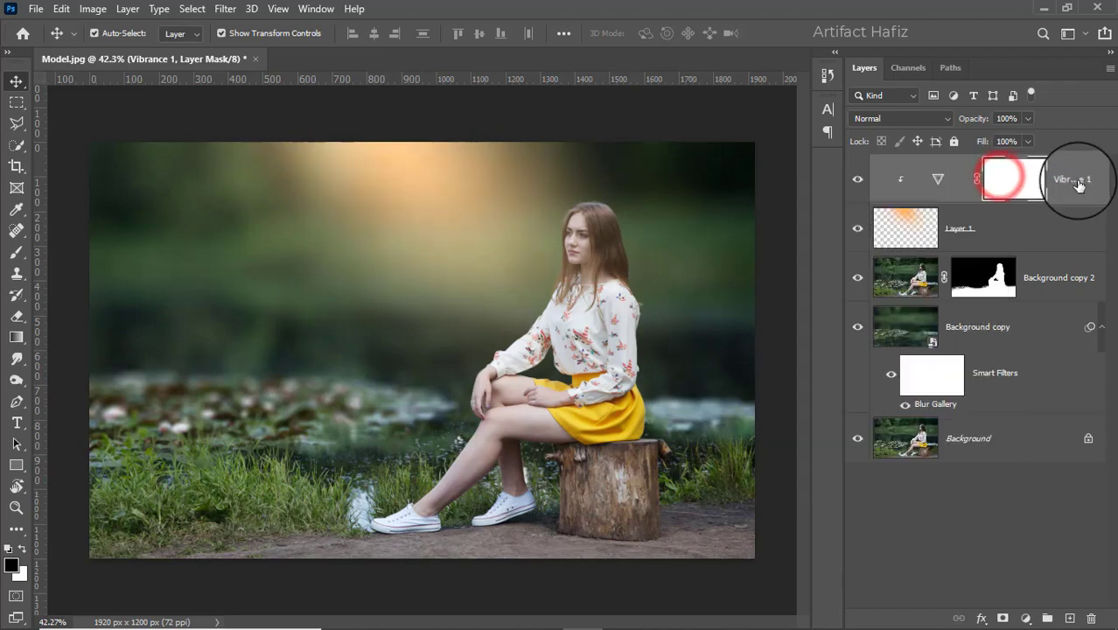
Step: Stamp all visible layers into a new layer above Vibrance 1 and convert it for smart filters
click(1078, 181)
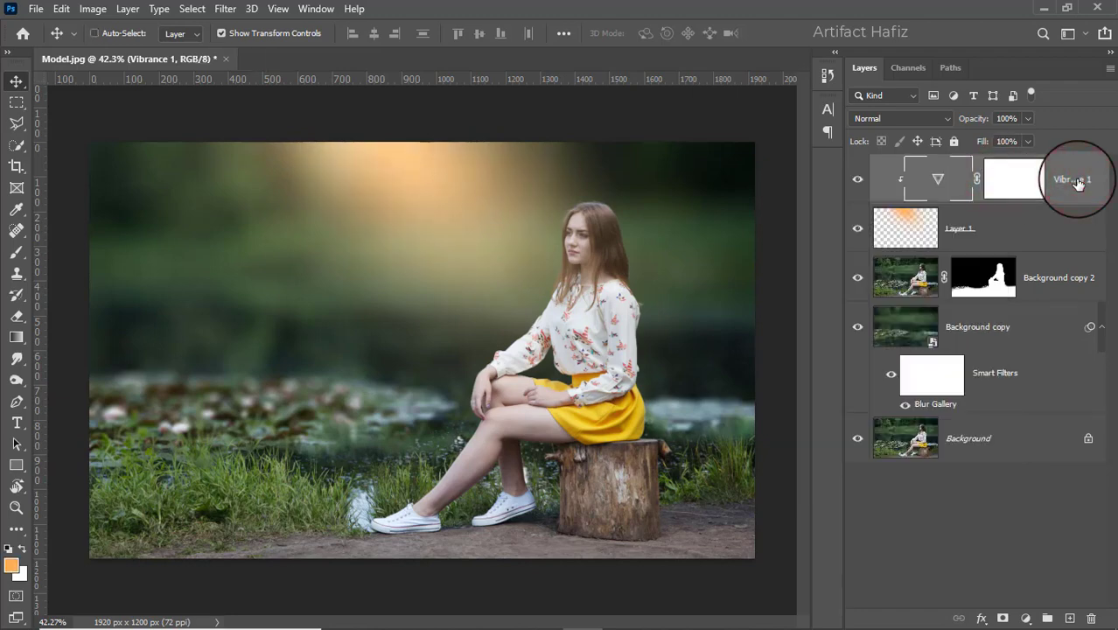
key(ctrl+alt+shift+e)
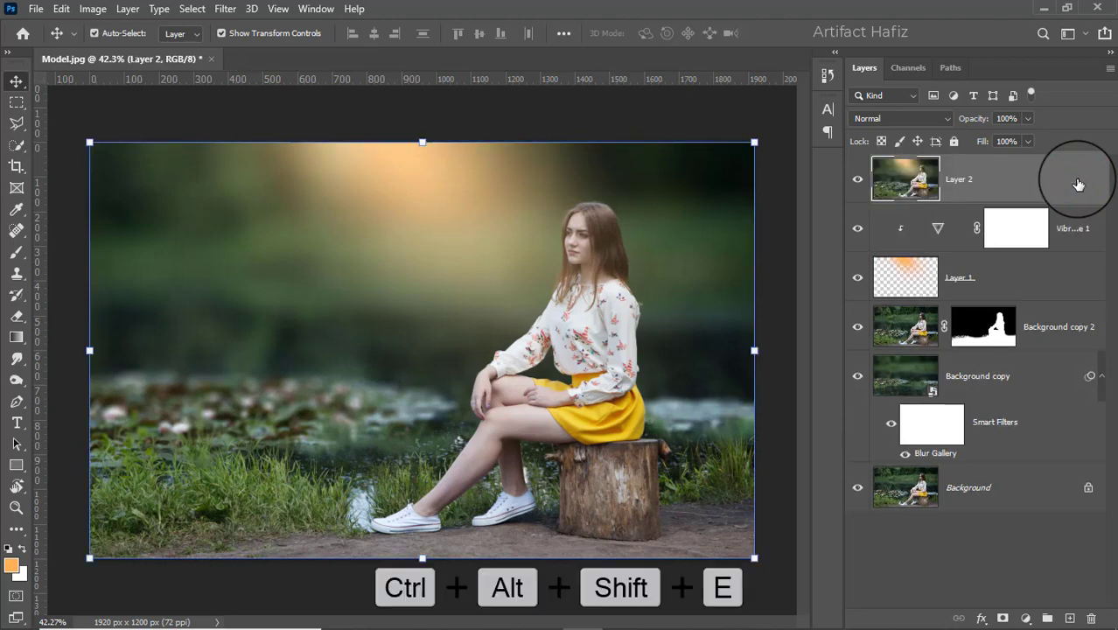
click(224, 8)
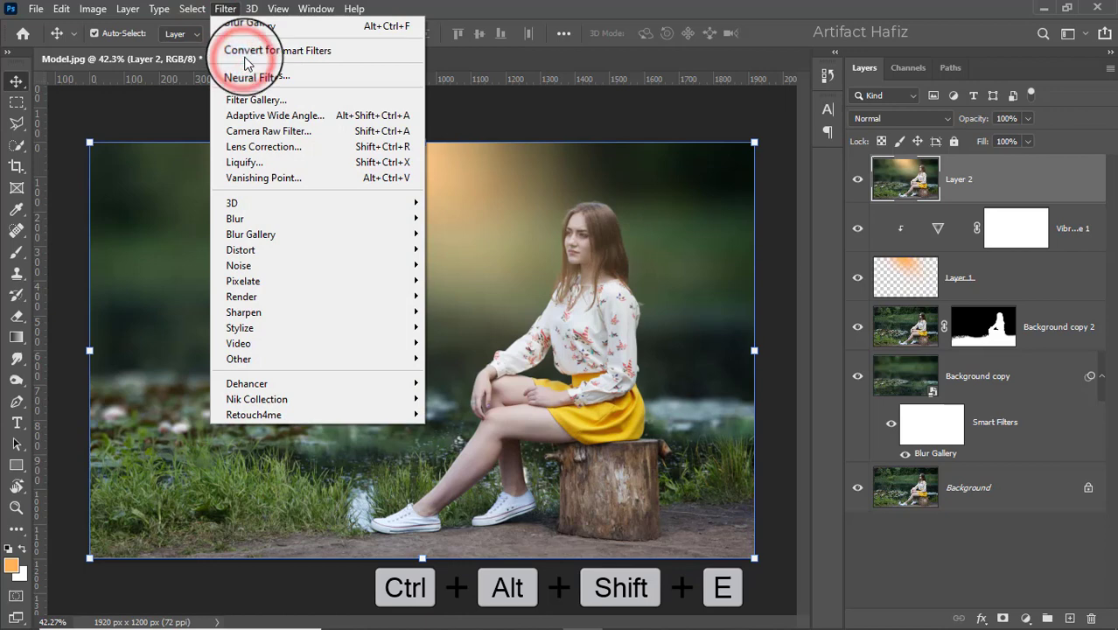
click(246, 60)
Step: Apply the Camera Raw Filter to Layer 2 and set the white balance to Temperature +3 and Tint -8
click(225, 9)
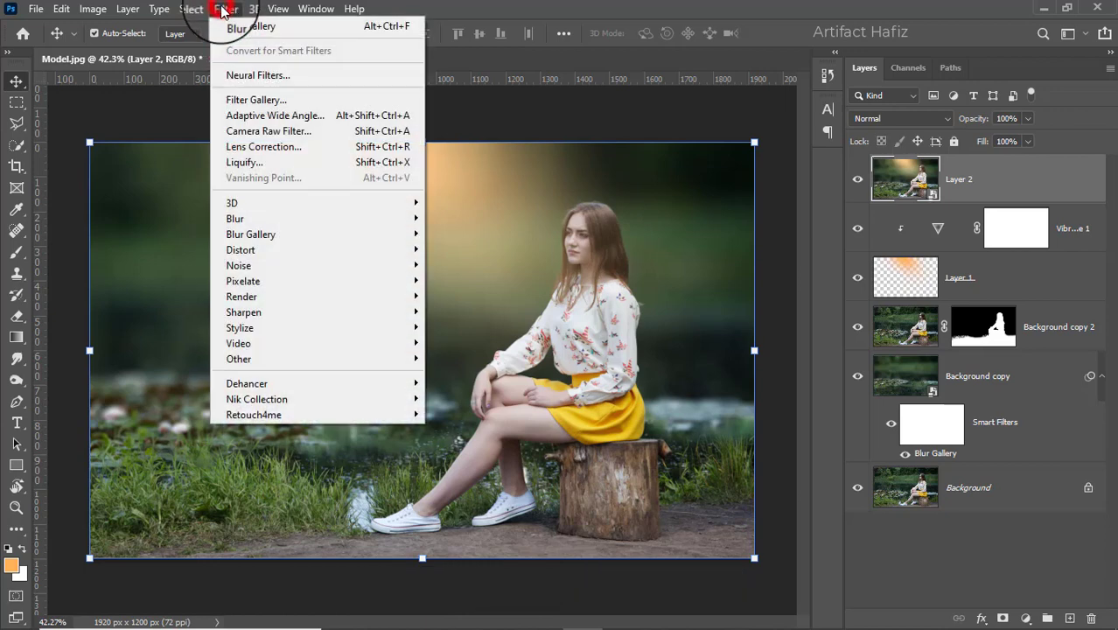
click(265, 131)
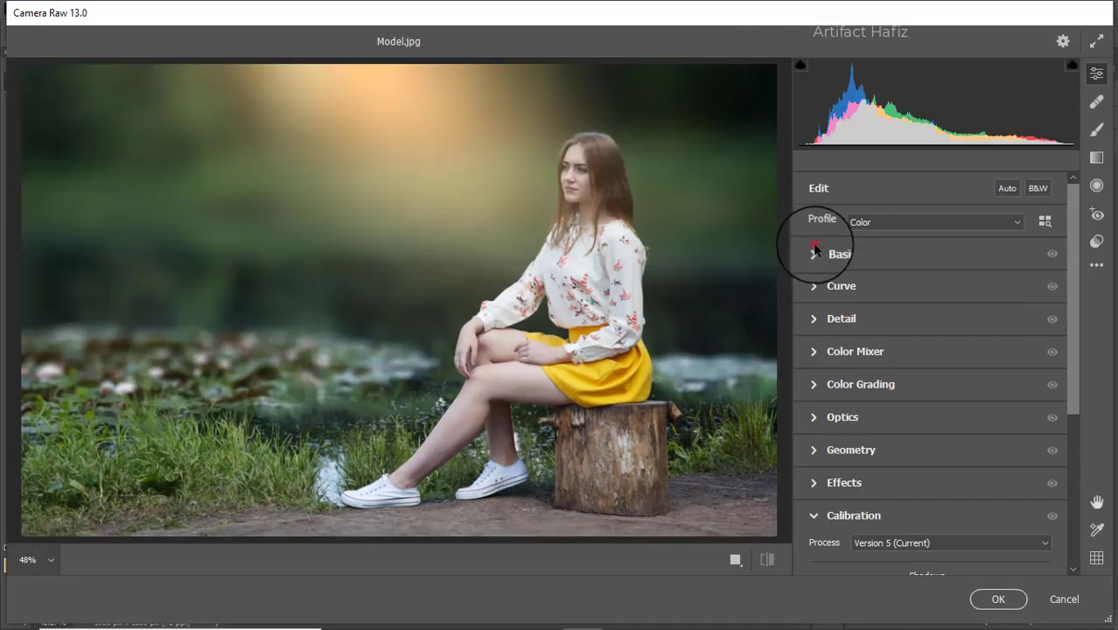
click(814, 251)
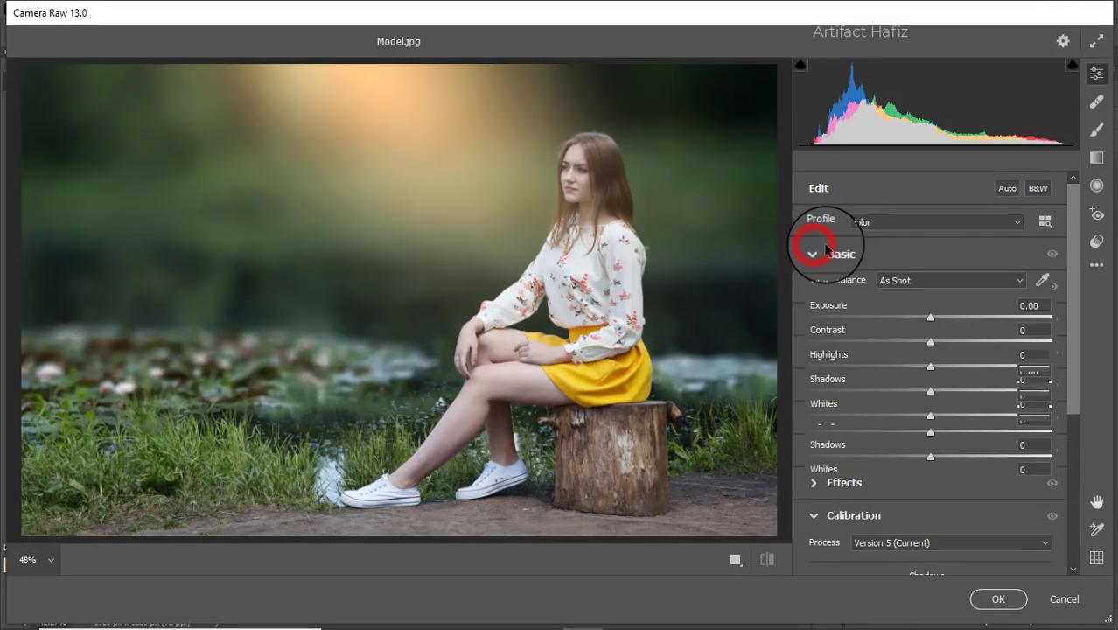
click(929, 254)
drag(956, 256, 910, 280)
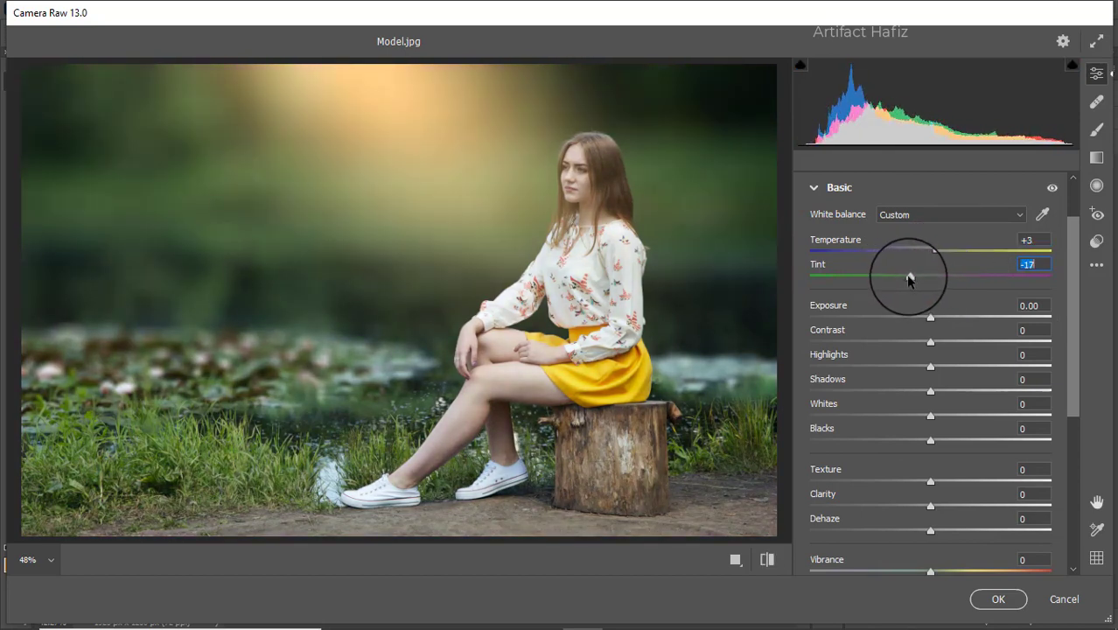
scroll(918, 280, down, 1)
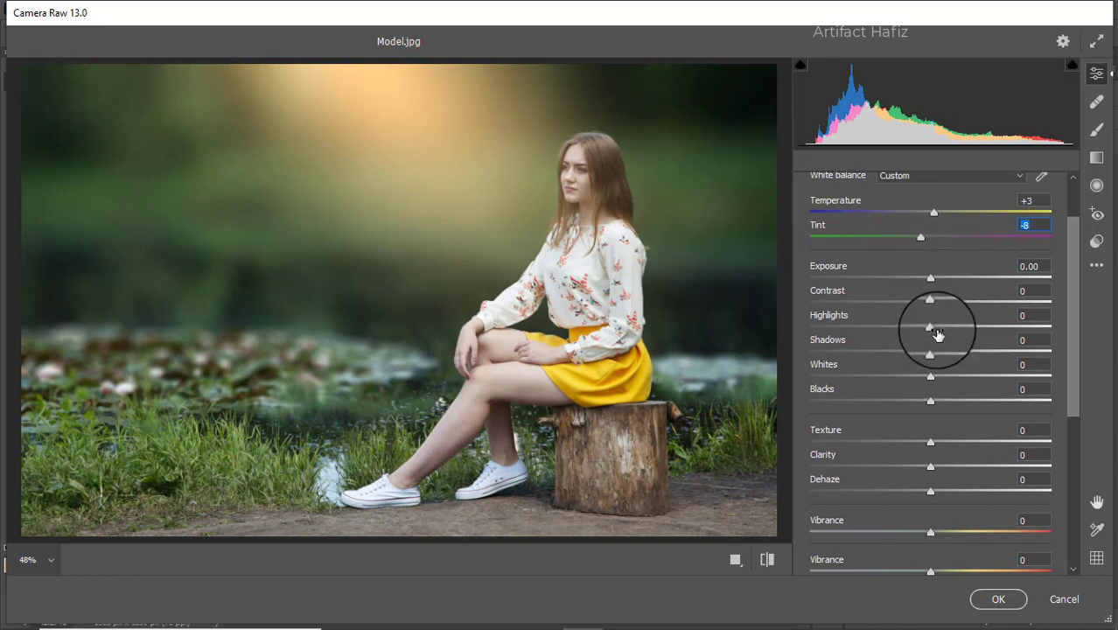
Step: Set Exposure to -0.15, Highlights to -54, Shadows to +36, Whites to +24 and Blacks to -13
drag(931, 278, 928, 278)
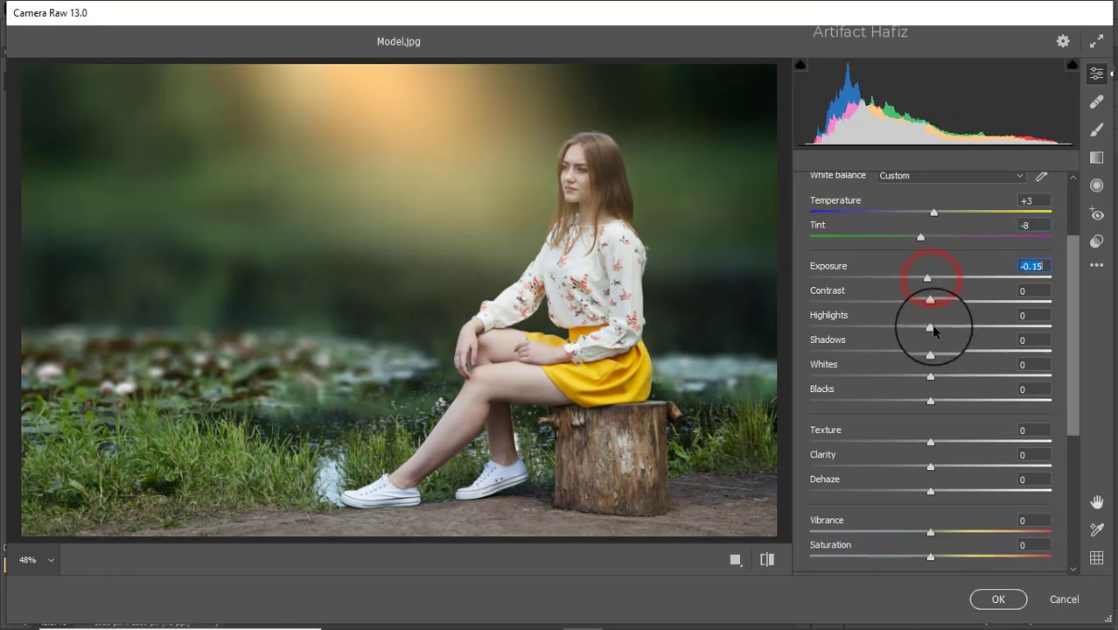
drag(930, 327, 867, 321)
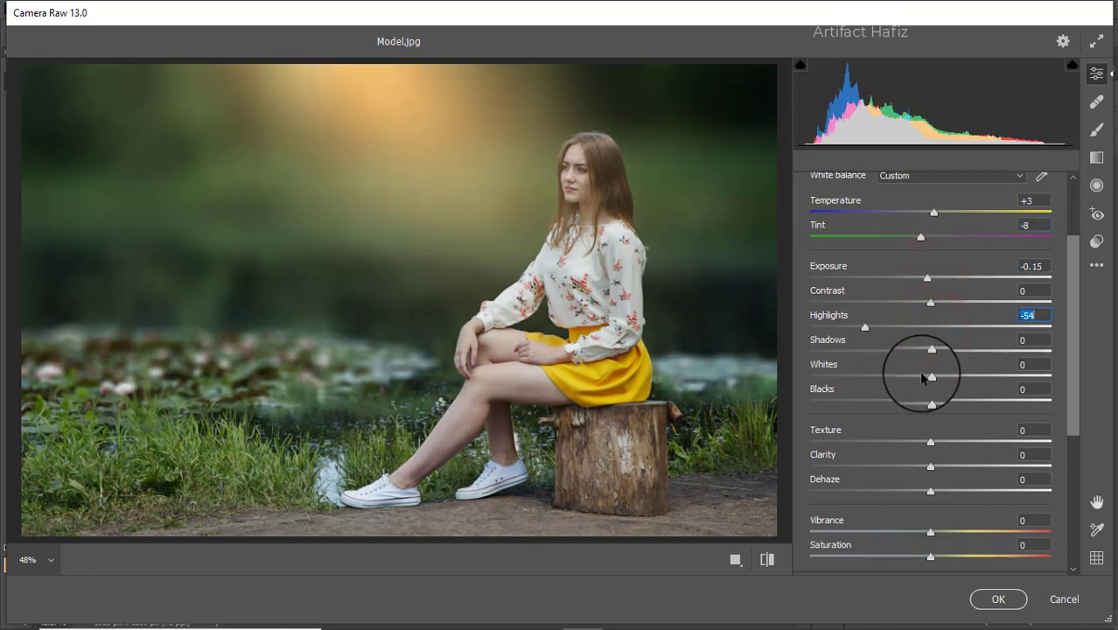
drag(930, 376, 993, 378)
drag(932, 351, 950, 391)
Step: Set Texture to +3, Clarity to +4, Dehaze to -3, Vibrance to +47 and Saturation to -2
scroll(945, 348, down, 2)
scroll(942, 369, down, 2)
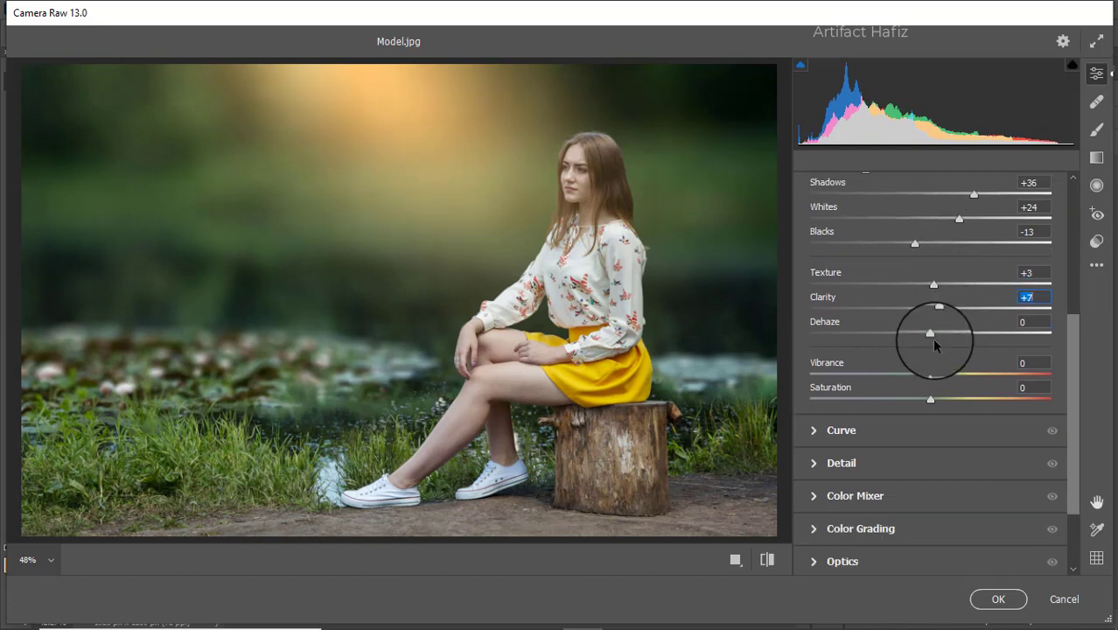
drag(931, 335, 987, 376)
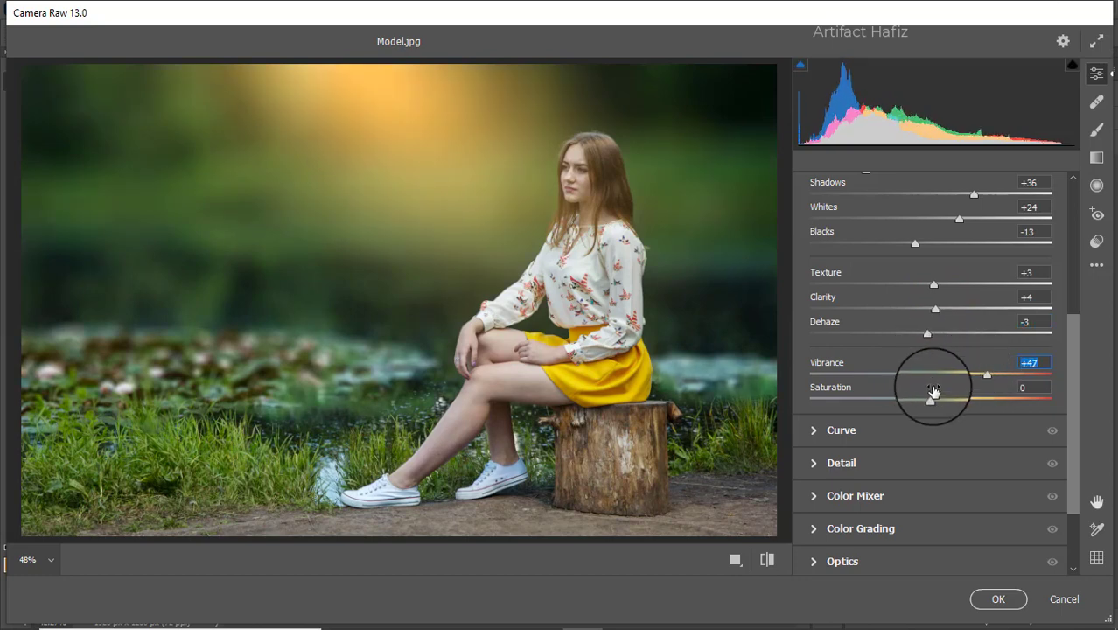
drag(931, 398, 928, 400)
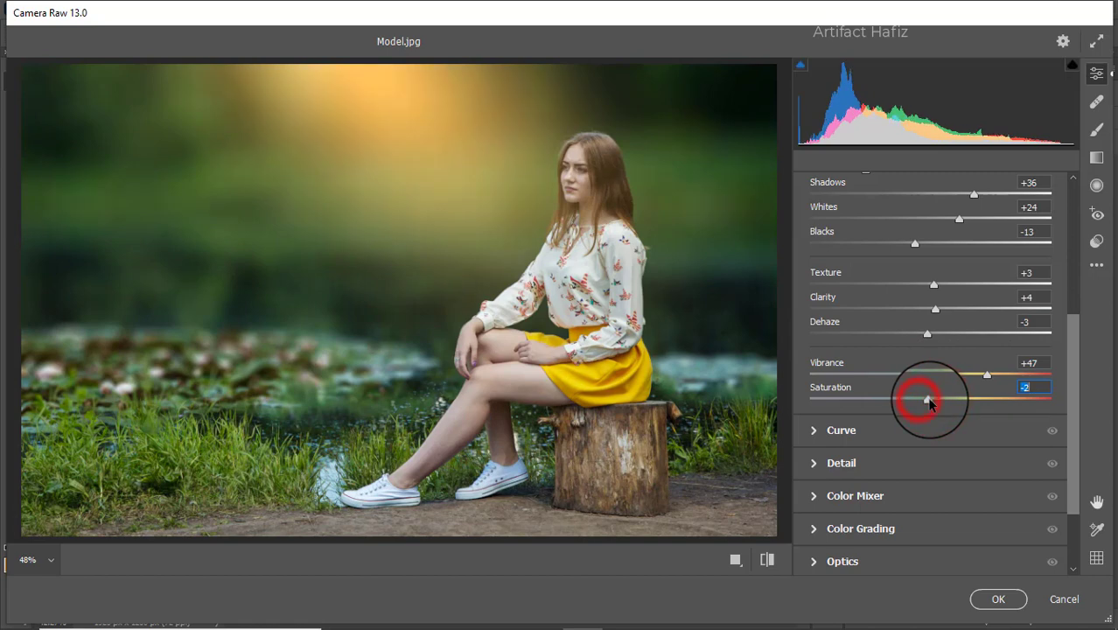
Step: Anchor the main point curve's shadows at input 62, output 62 and raise a point slightly in its highlights
scroll(943, 302, down, 3)
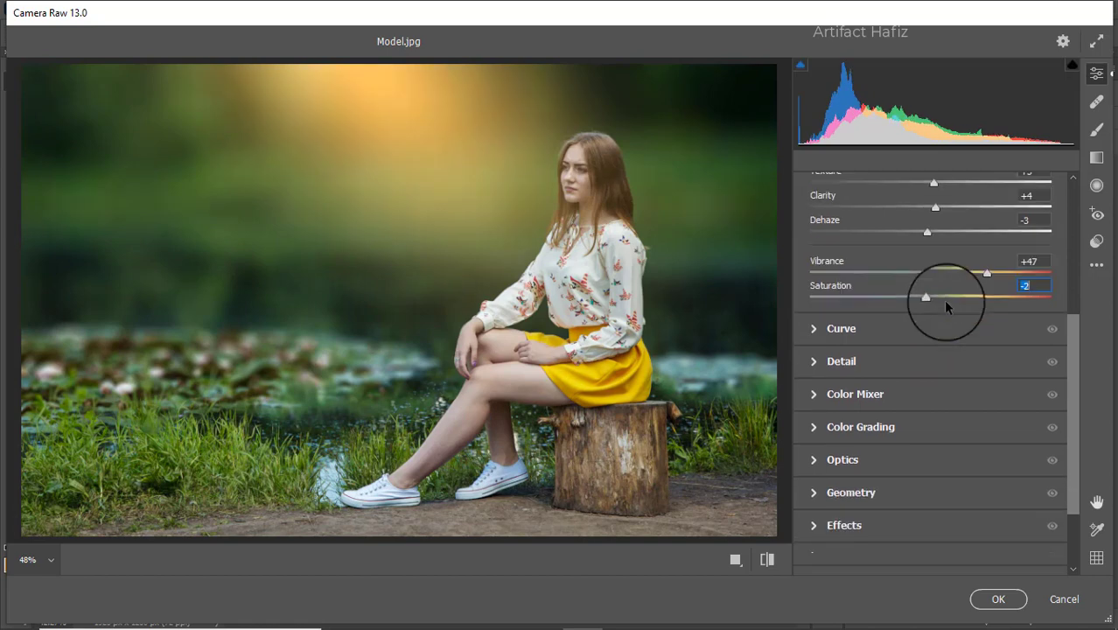
click(890, 329)
click(882, 419)
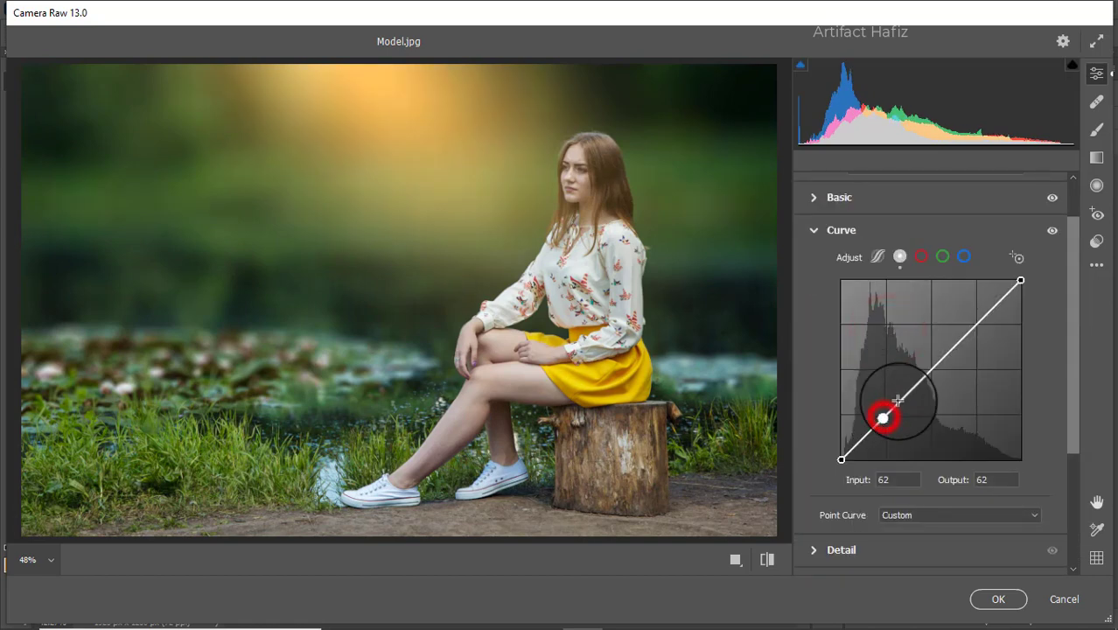
drag(974, 326, 974, 320)
Step: Lift the blue curve's black point slightly and place a shadow point at input 64, output 61
click(963, 255)
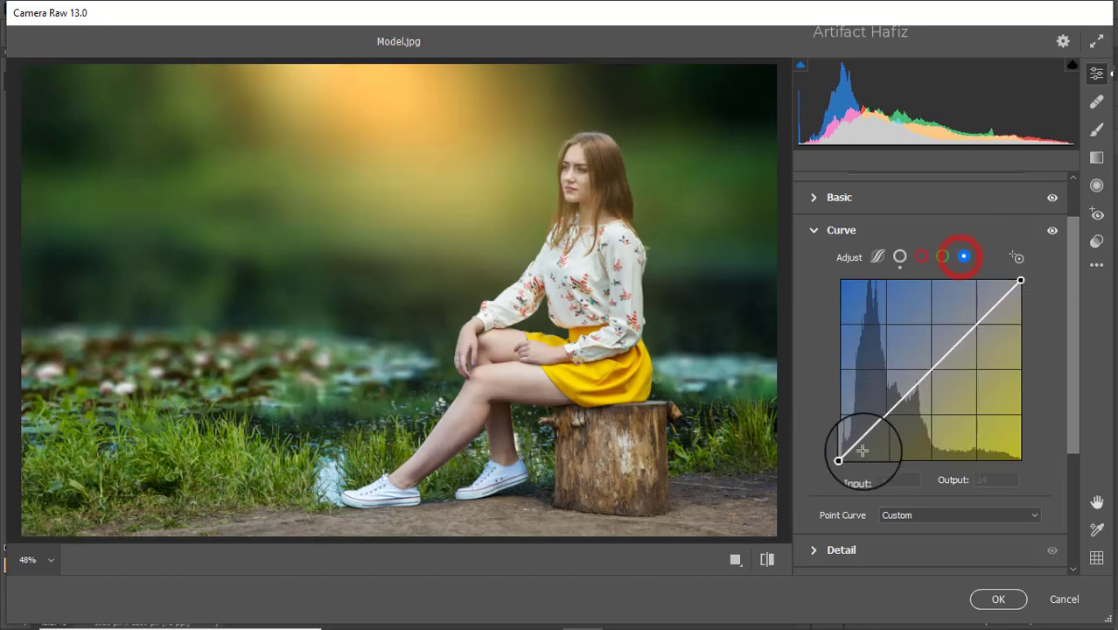
drag(841, 459, 841, 455)
drag(878, 417, 886, 418)
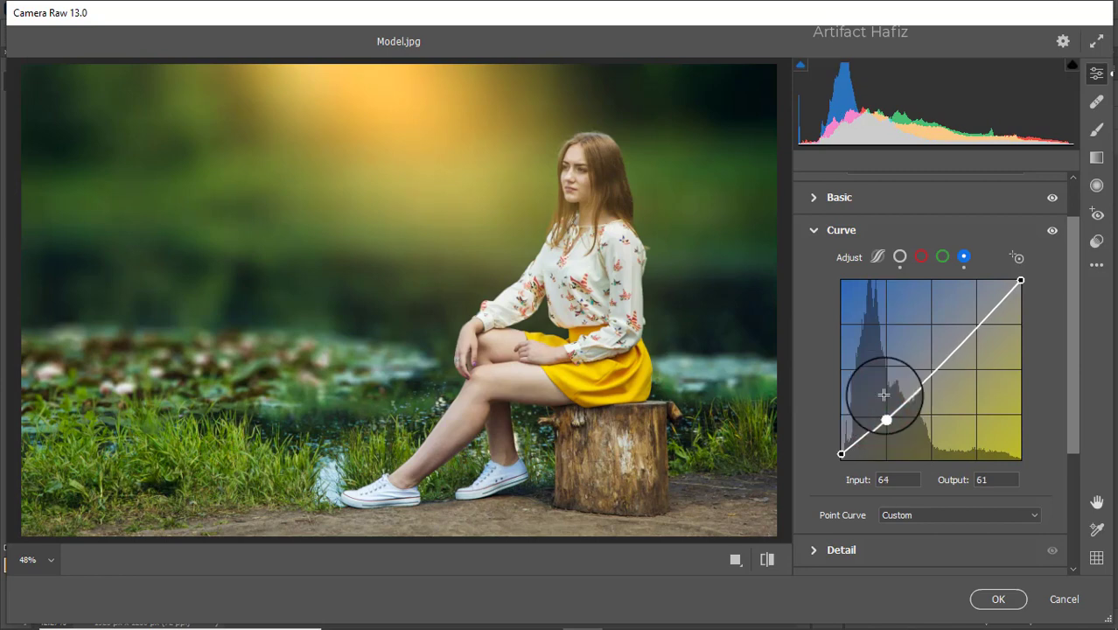
Step: Set Sharpening to 7, Noise Reduction to 4 and Color Noise Reduction to 14
scroll(905, 350, down, 3)
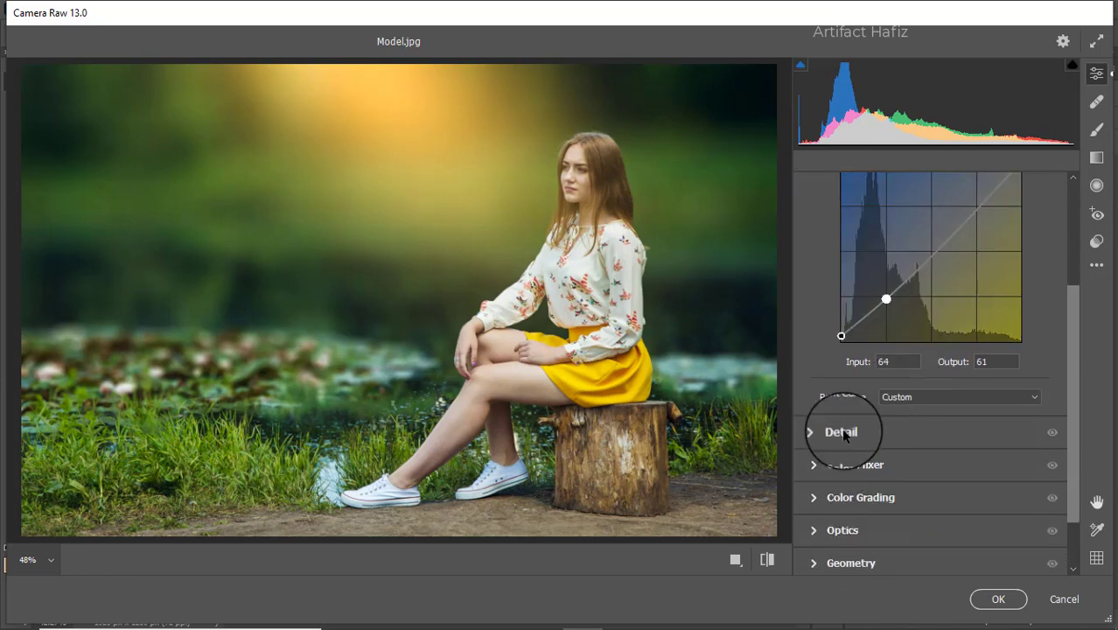
click(841, 432)
click(810, 358)
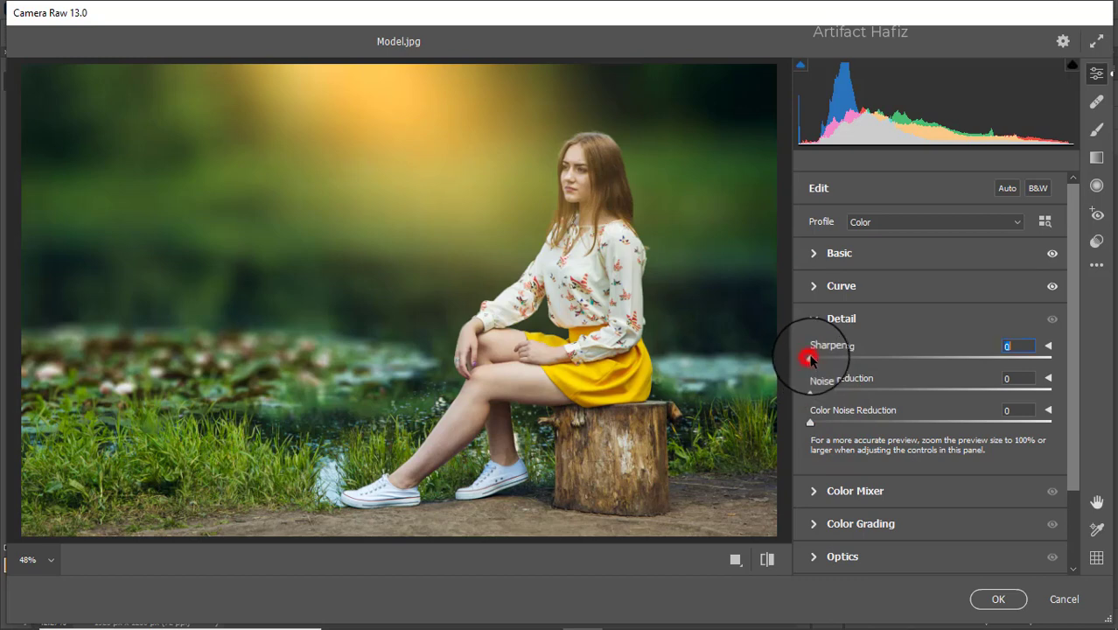
drag(818, 359, 844, 422)
Step: Set the HSL saturation to Reds +7, Yellows -25, Greens -65, Aquas +18 and Blues +27 in the Color Mixer
click(840, 490)
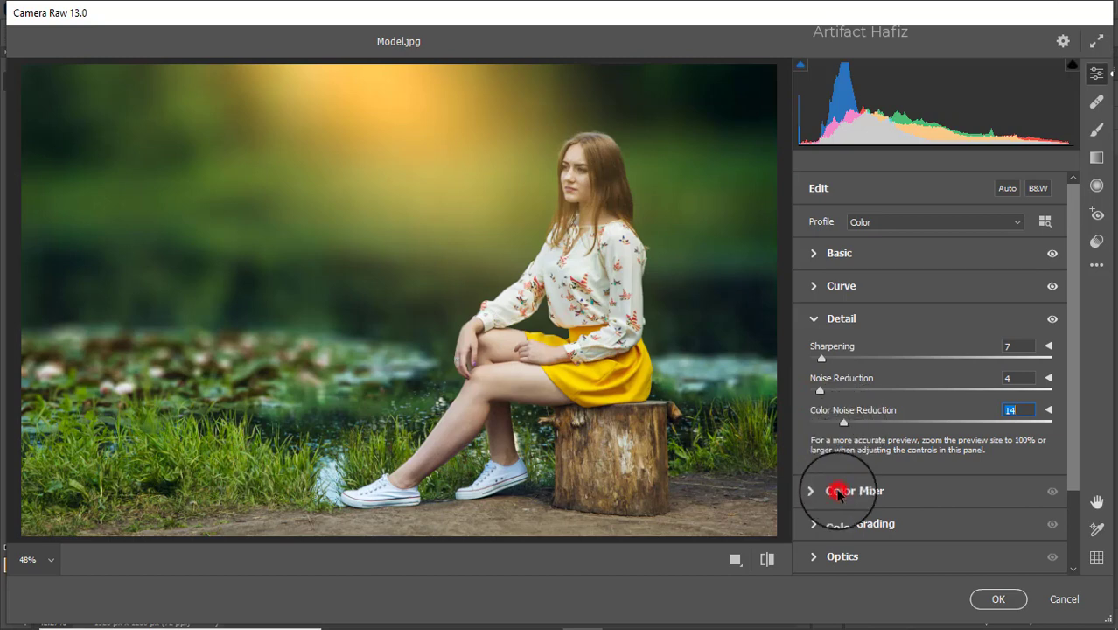
click(875, 291)
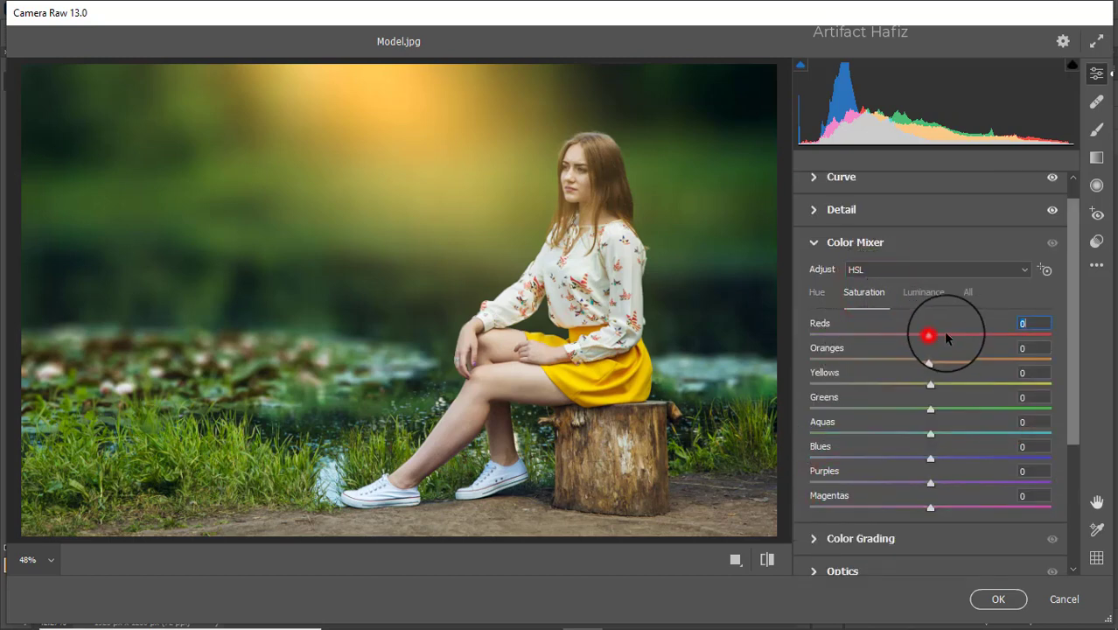
drag(1026, 328, 938, 335)
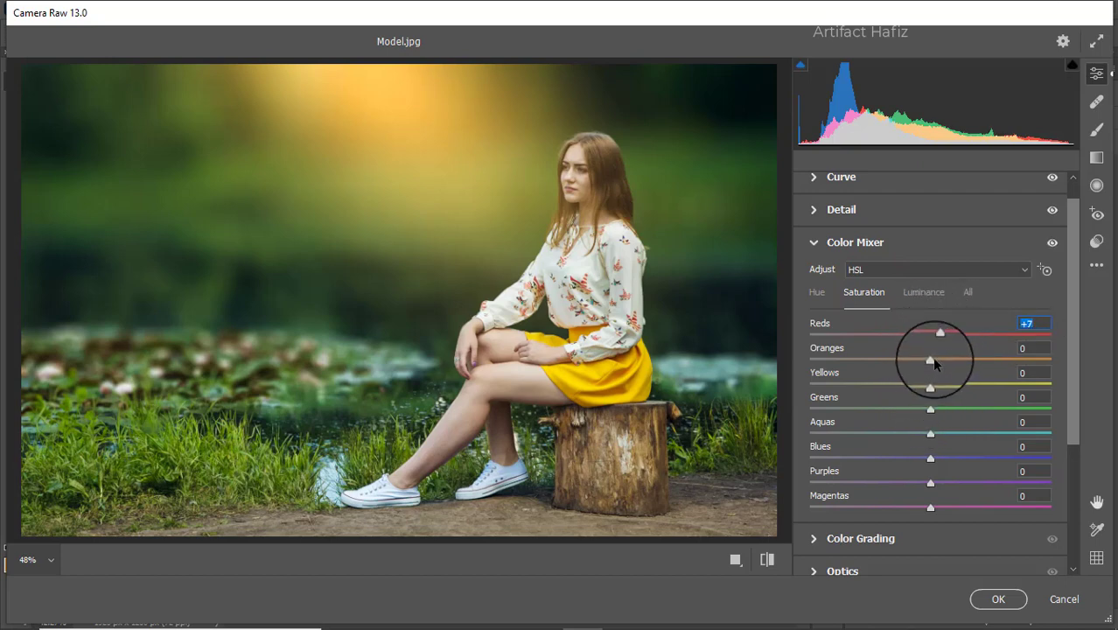
drag(930, 412, 853, 410)
drag(930, 384, 901, 384)
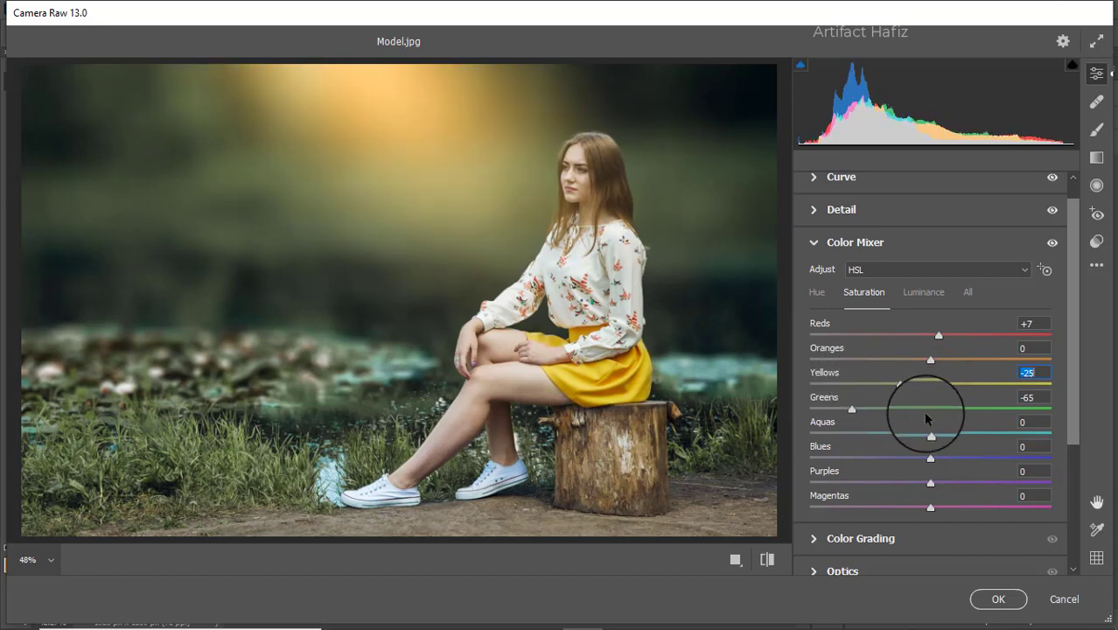
drag(929, 434, 963, 461)
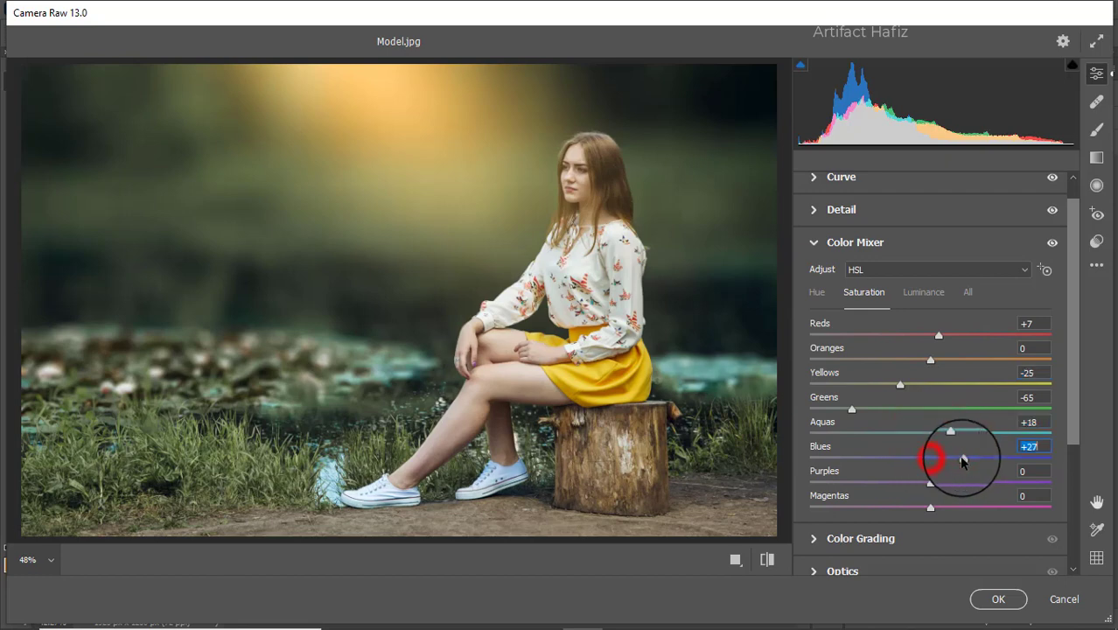
Step: Set the HSL luminance to Reds +3, Oranges -5, Yellows -3 and Greens -29
click(925, 292)
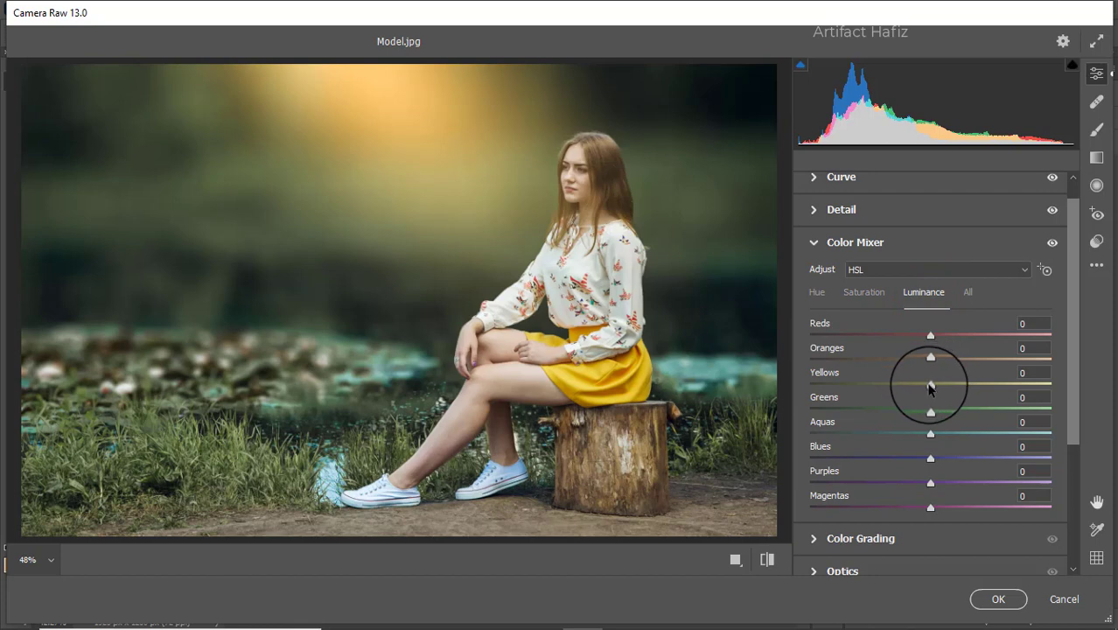
drag(910, 385, 879, 411)
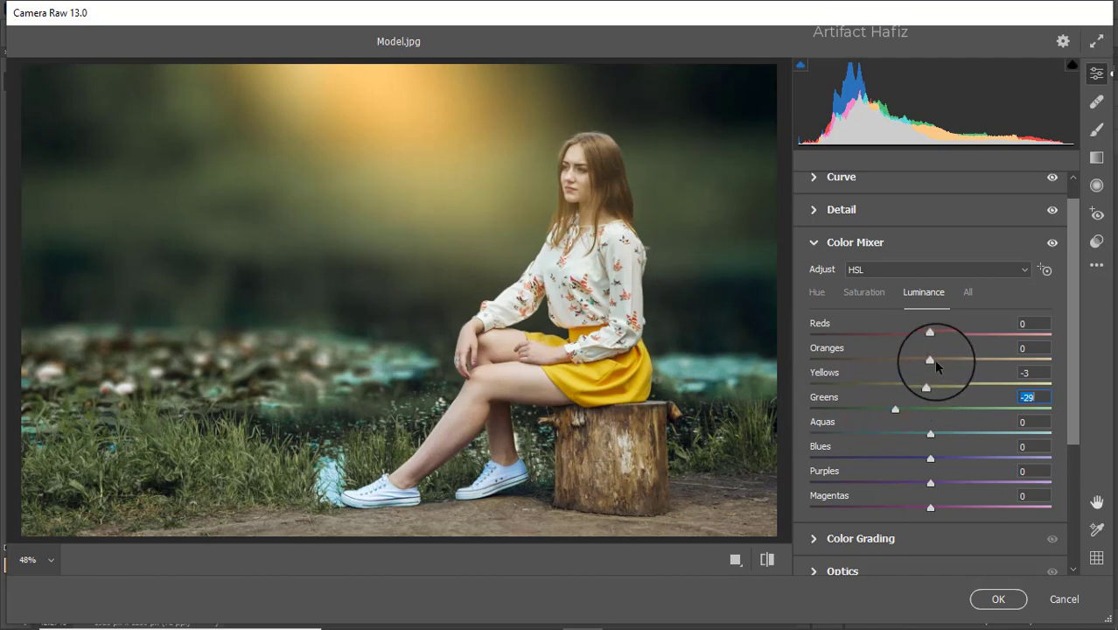
mouse_move(932, 358)
mouse_down()
mouse_move(991, 360)
mouse_move(898, 367)
mouse_move(927, 378)
mouse_up()
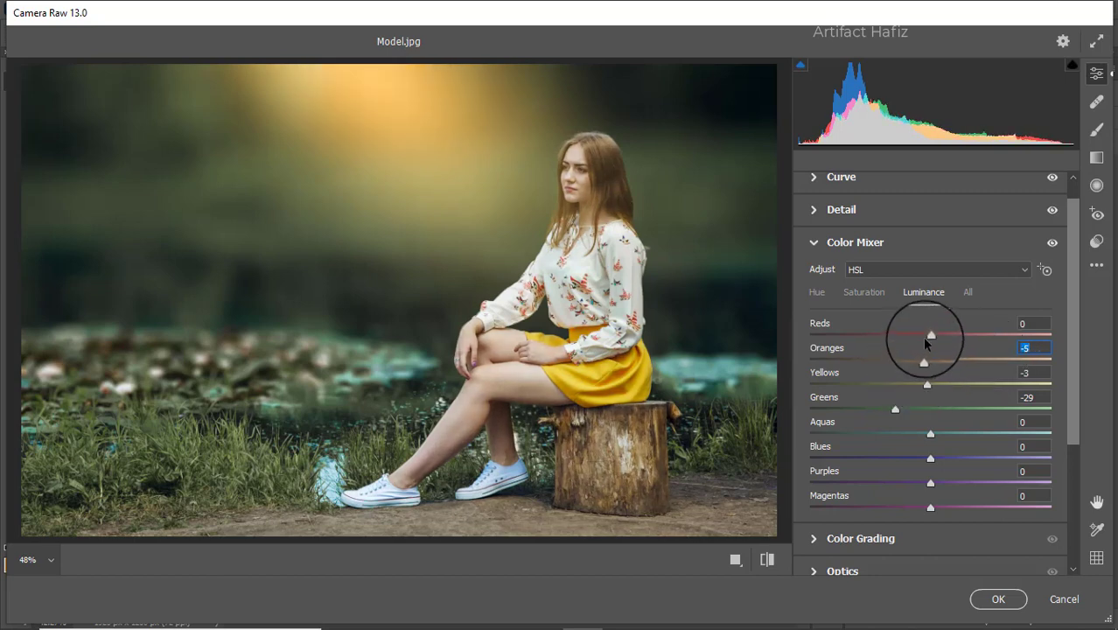
drag(891, 330, 977, 329)
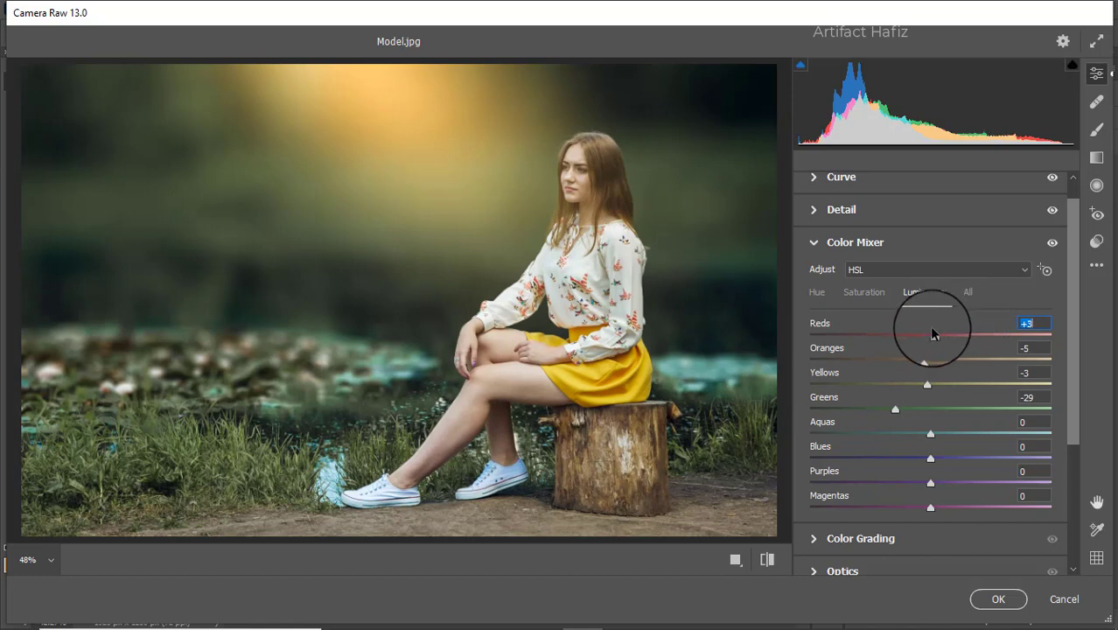
Step: Set the HSL hue of Greens to +38 and Yellows to -5 in the Color Mixer
click(814, 295)
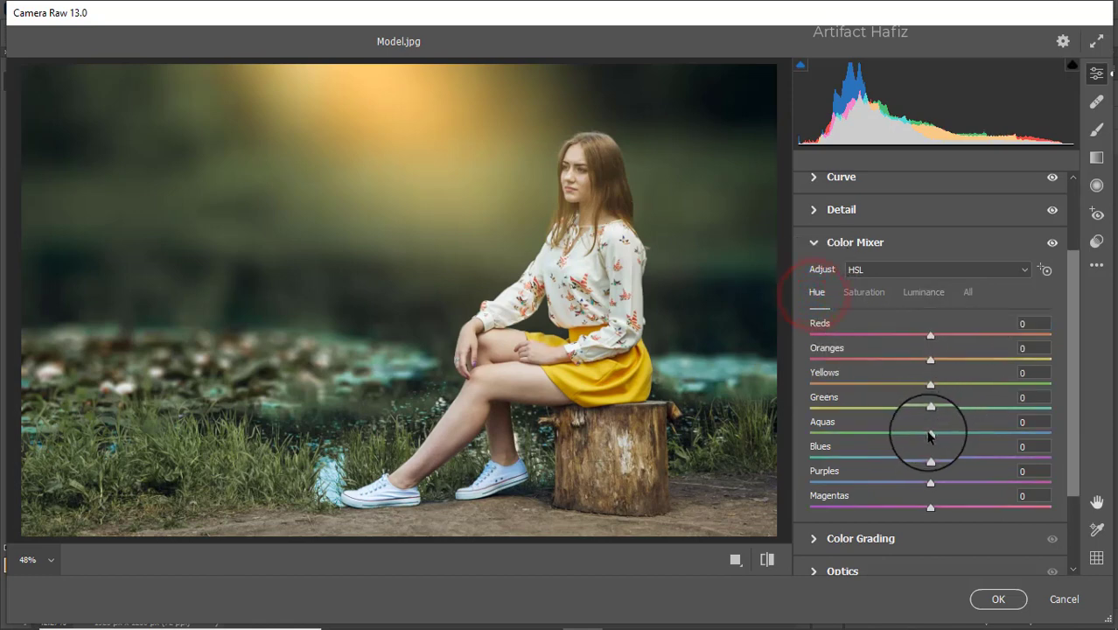
drag(930, 408, 979, 405)
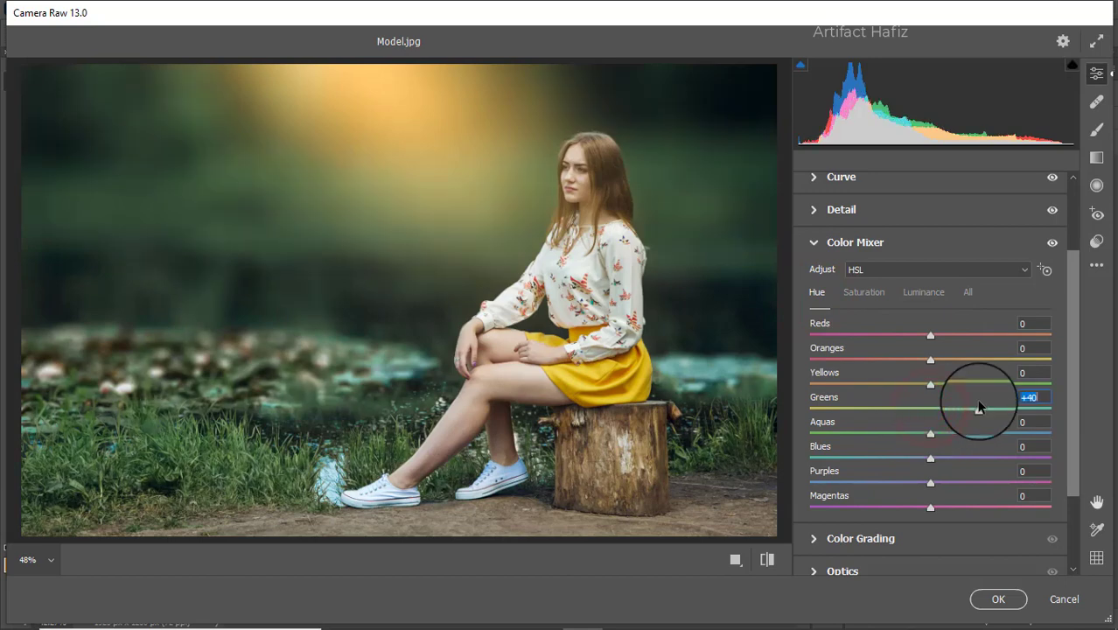
drag(952, 381, 925, 381)
Step: Reduce the HSL saturation of Yellows to -43 and keep Oranges at 0
click(864, 293)
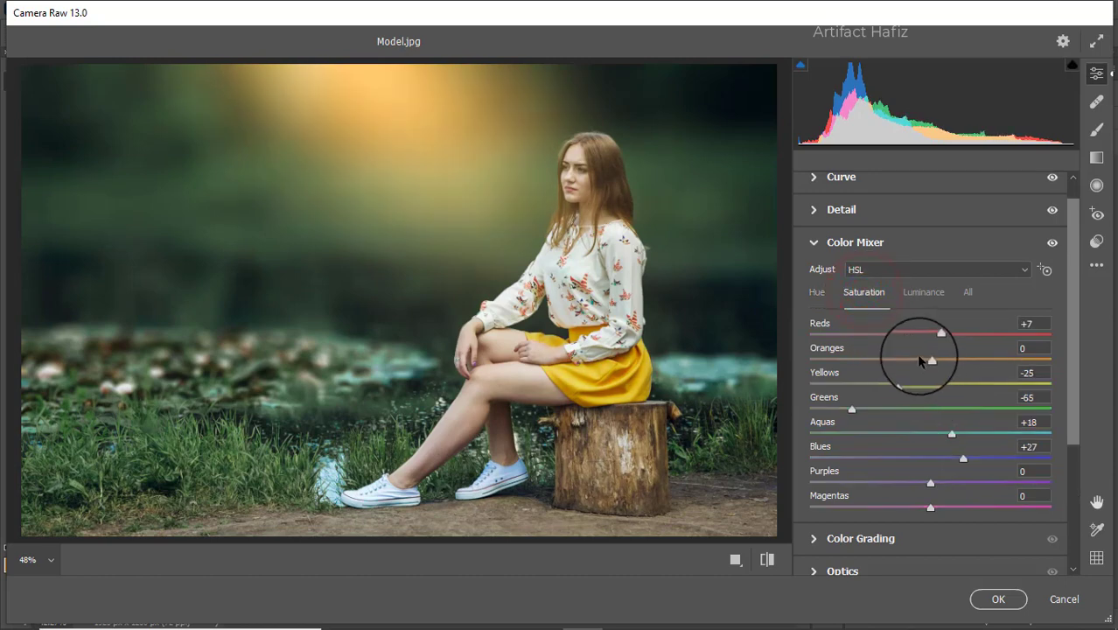
drag(873, 386, 920, 365)
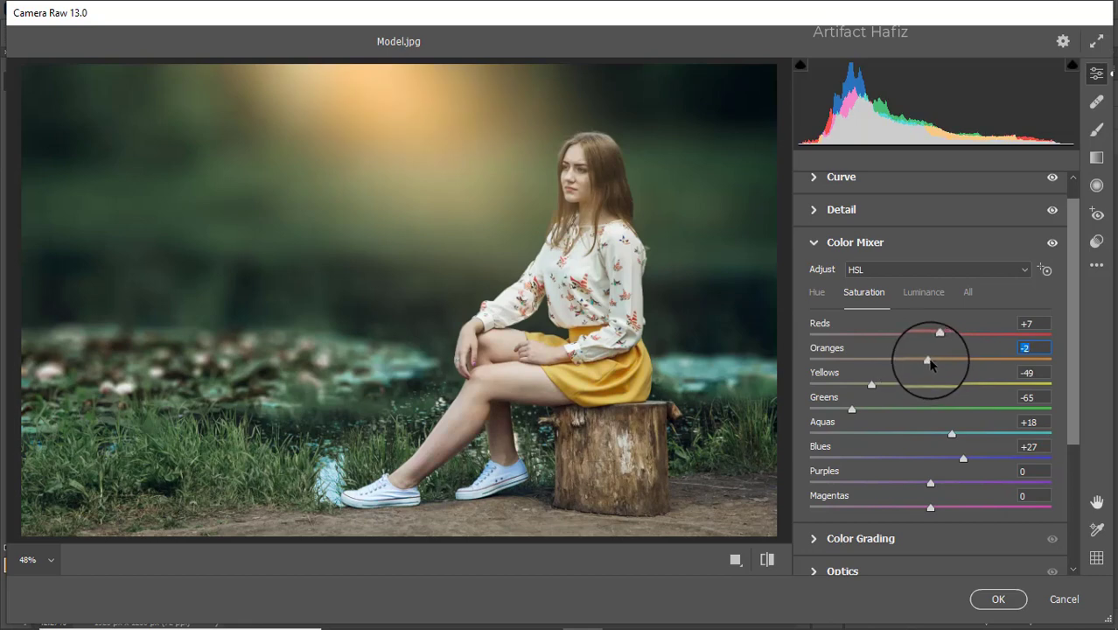
mouse_move(872, 387)
mouse_down()
mouse_move(921, 381)
mouse_move(880, 387)
mouse_up()
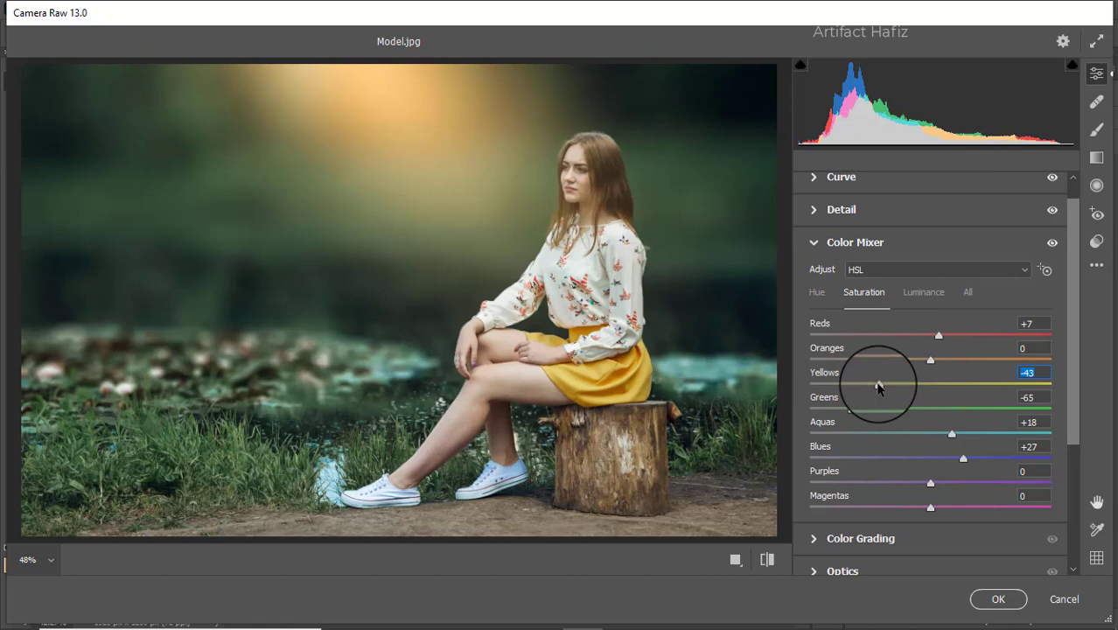
click(818, 300)
Step: Color grade the midtones slightly toward blue, the shadows toward yellow-green at about 17 saturation, and the highlights faintly toward green
scroll(878, 407, down, 3)
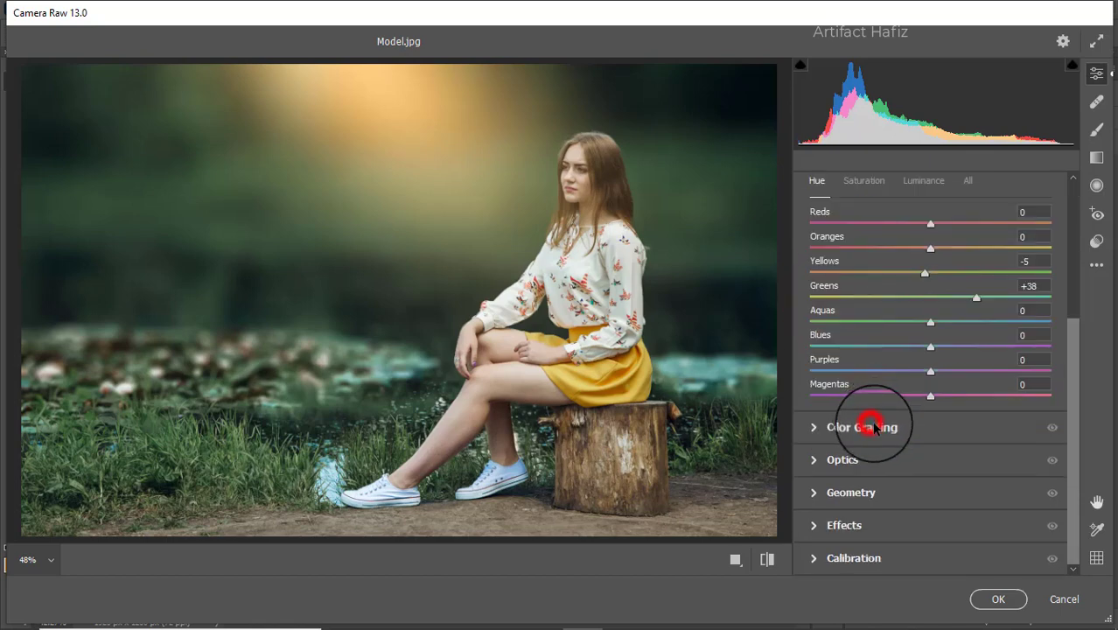
click(874, 427)
mouse_move(874, 426)
mouse_down()
mouse_move(851, 473)
mouse_move(851, 359)
mouse_move(811, 392)
mouse_move(789, 453)
mouse_move(883, 367)
mouse_move(926, 398)
mouse_move(923, 497)
mouse_move(934, 402)
mouse_move(872, 481)
mouse_move(826, 482)
mouse_move(790, 448)
mouse_move(790, 386)
mouse_move(781, 401)
mouse_move(789, 472)
mouse_move(794, 387)
mouse_move(931, 341)
mouse_move(958, 358)
mouse_move(882, 331)
mouse_move(954, 371)
mouse_move(962, 359)
mouse_move(801, 357)
mouse_move(761, 443)
mouse_move(759, 378)
mouse_move(926, 357)
mouse_move(939, 392)
mouse_move(968, 399)
mouse_move(986, 430)
mouse_move(1011, 426)
mouse_move(1004, 412)
mouse_move(943, 393)
mouse_move(910, 412)
mouse_move(904, 434)
mouse_move(973, 435)
mouse_move(936, 429)
mouse_move(980, 395)
mouse_move(1043, 427)
mouse_move(1024, 475)
mouse_move(929, 397)
mouse_move(1055, 394)
mouse_move(875, 348)
mouse_move(900, 341)
mouse_move(922, 298)
mouse_up()
drag(923, 297, 885, 312)
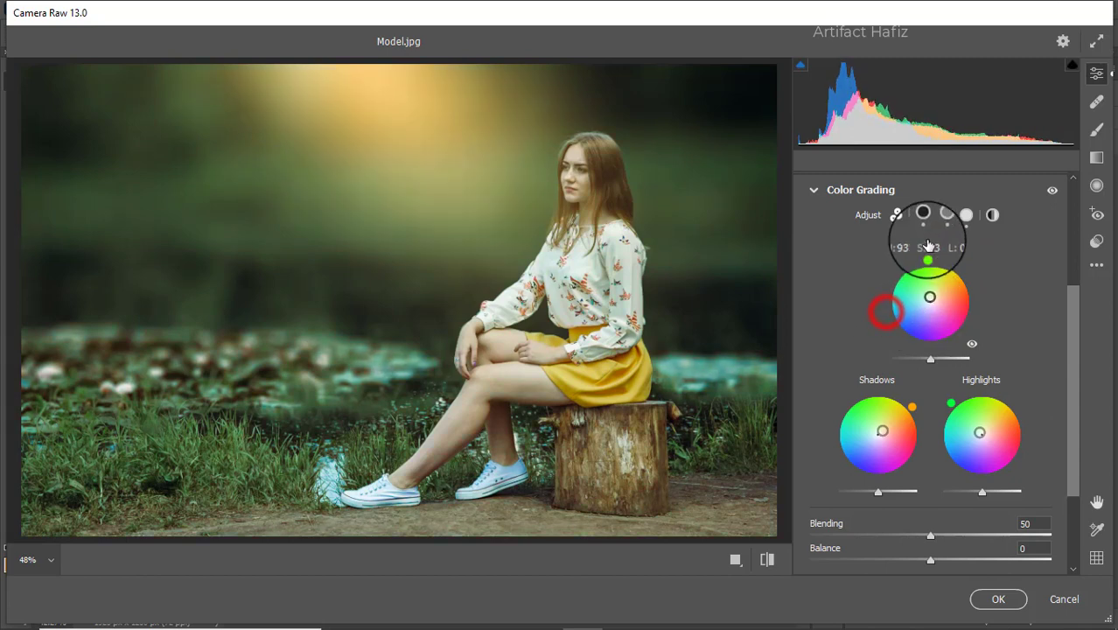
drag(929, 247, 877, 354)
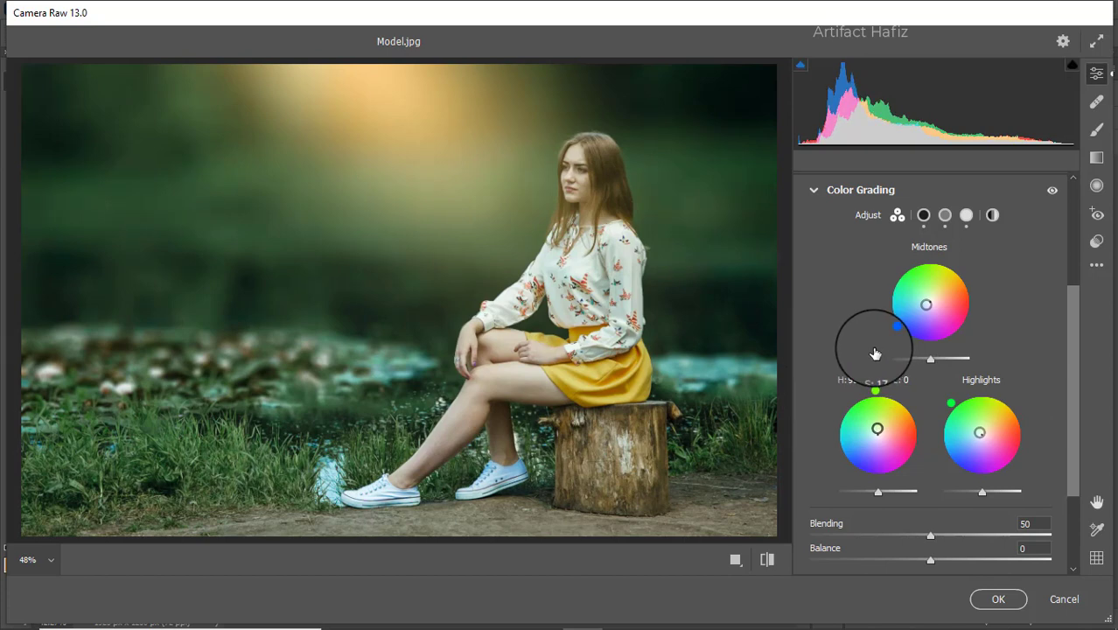
Step: Darken the image edges with a Vignetting value of -21 in the Effects settings
scroll(927, 340, down, 5)
click(860, 526)
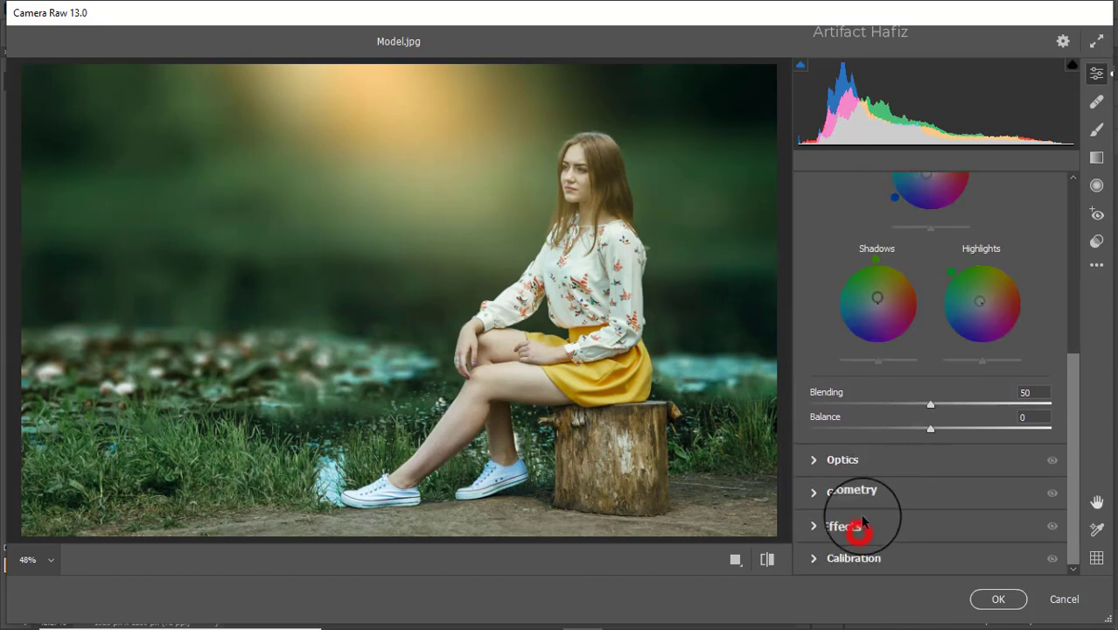
drag(931, 395, 908, 398)
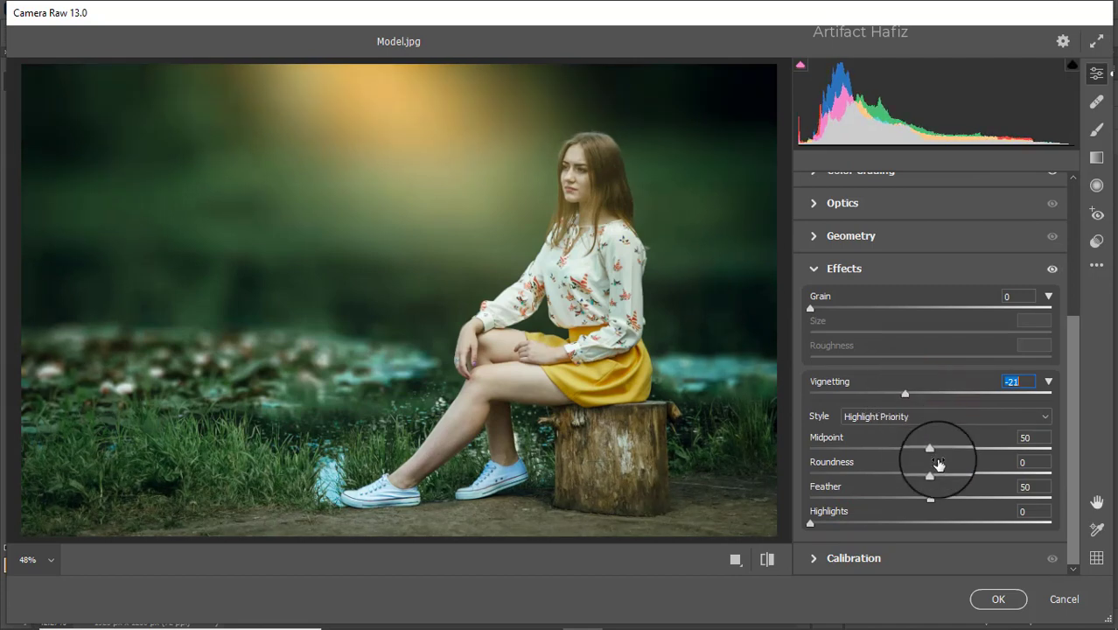
Step: Set the Calibration saturation to Red Primary -29, Green Primary +61 and Blue Primary -19
click(882, 553)
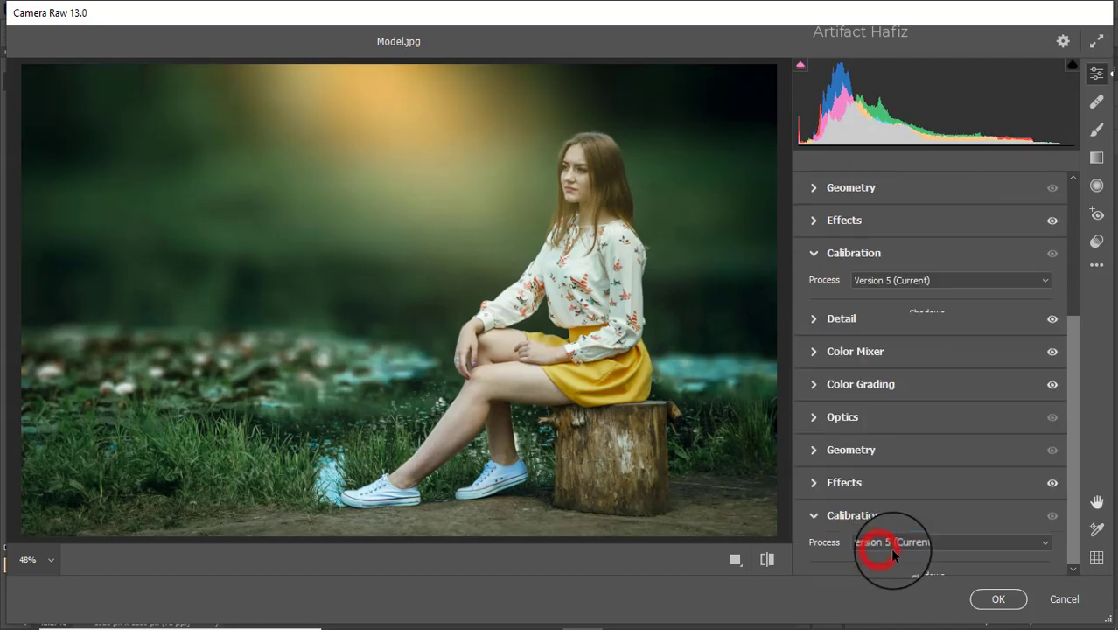
drag(927, 483, 1000, 477)
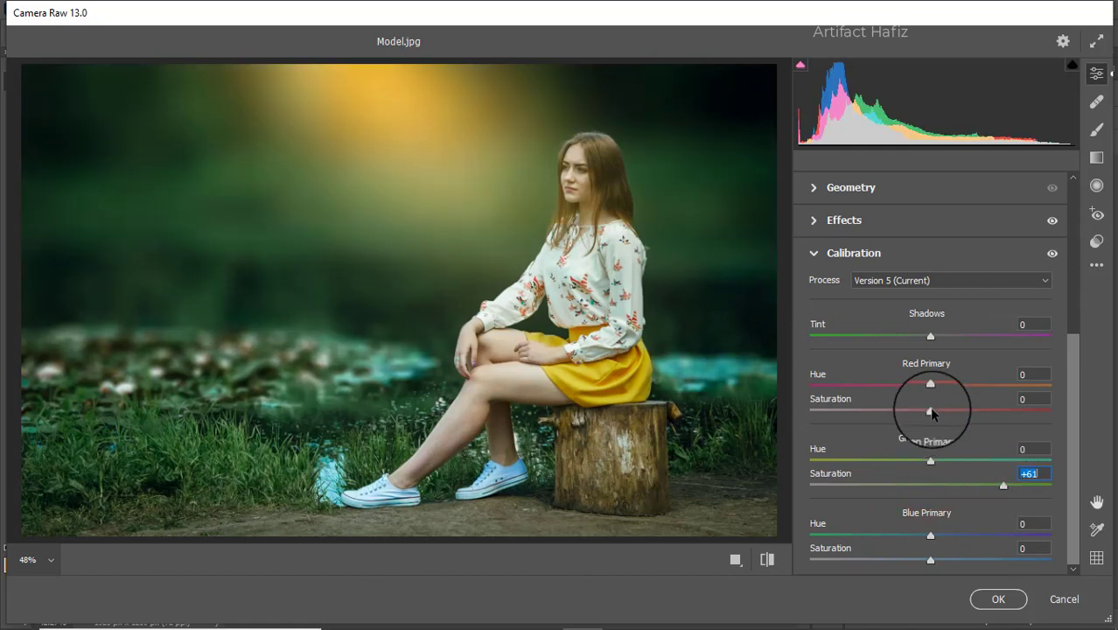
drag(930, 411, 906, 413)
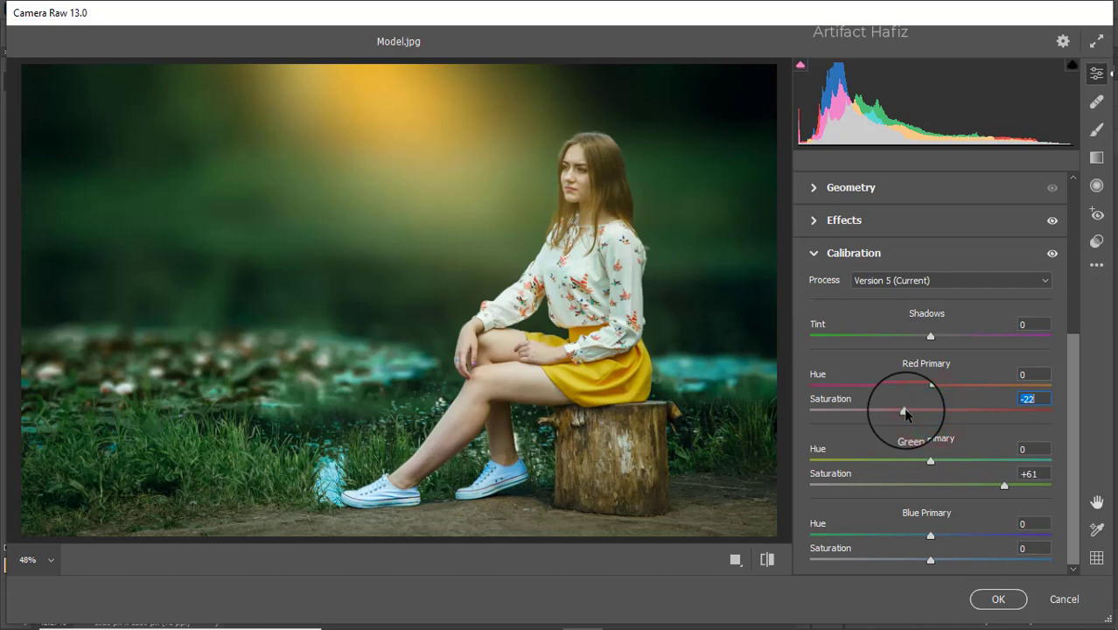
drag(930, 560, 908, 564)
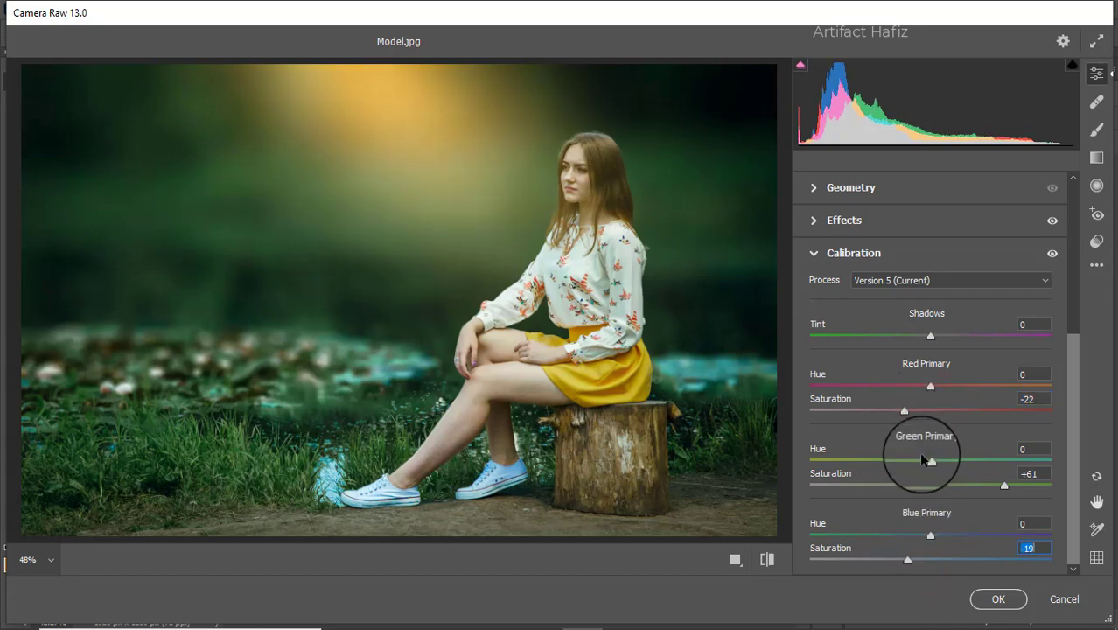
click(902, 411)
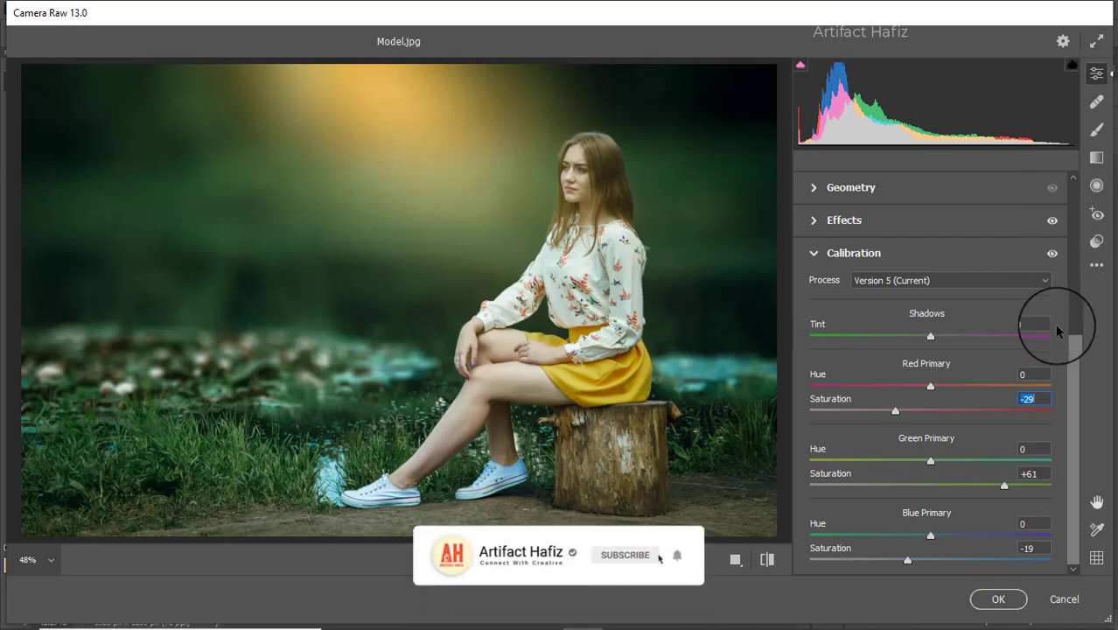
Step: Draw a tilted Radial Filter ellipse around the orange glow above the lake and turn off Invert
click(1096, 186)
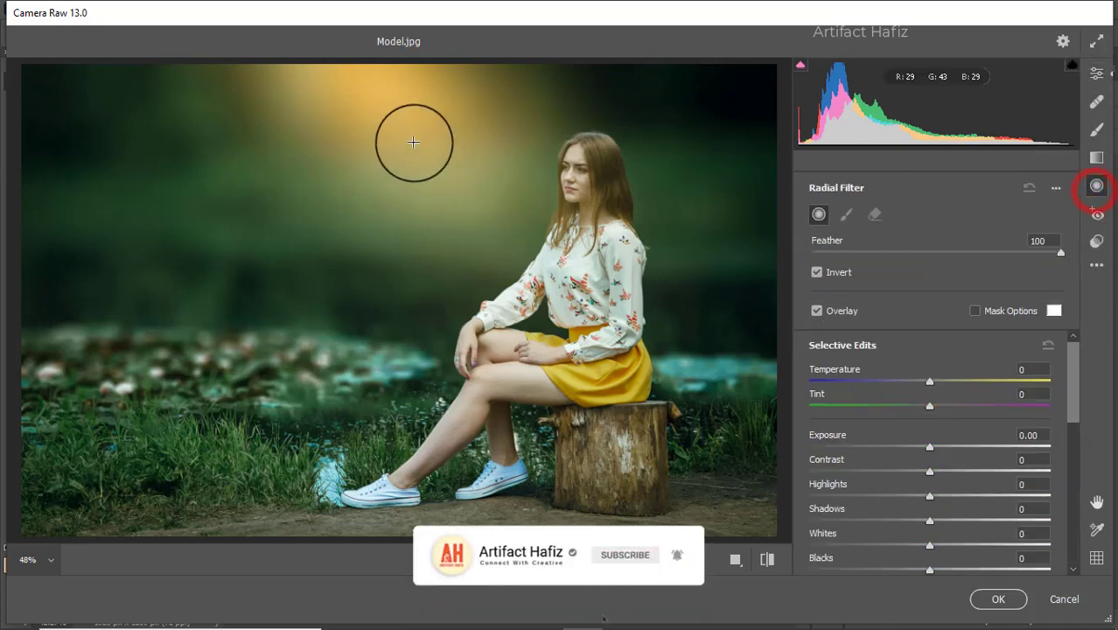
drag(291, 76, 412, 219)
drag(288, 309, 418, 300)
drag(302, 87, 385, 127)
drag(483, 298, 500, 302)
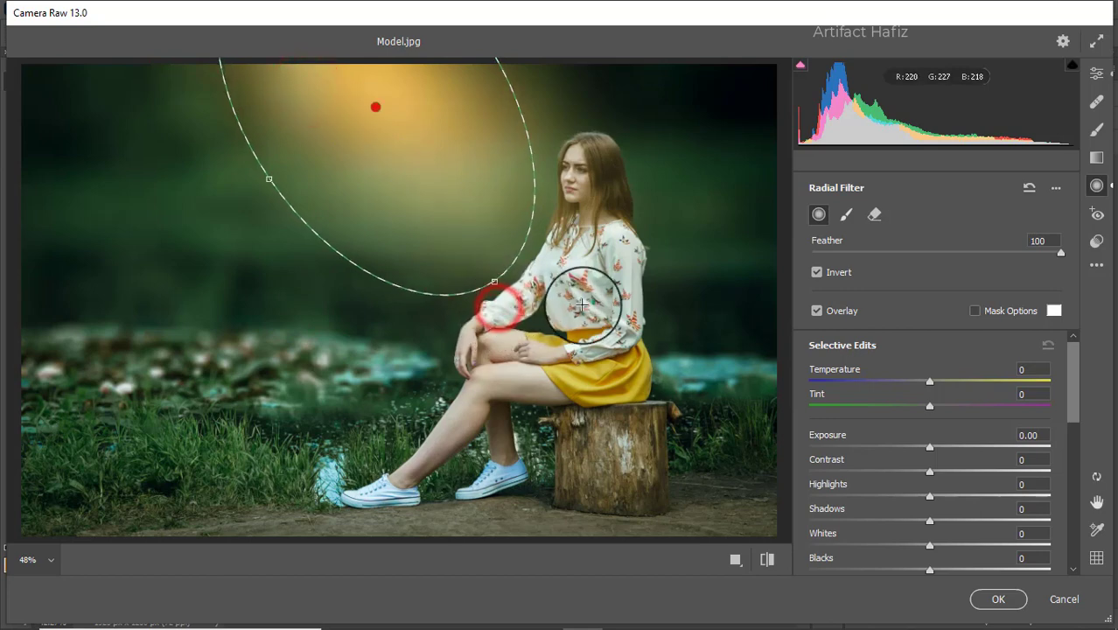
click(817, 272)
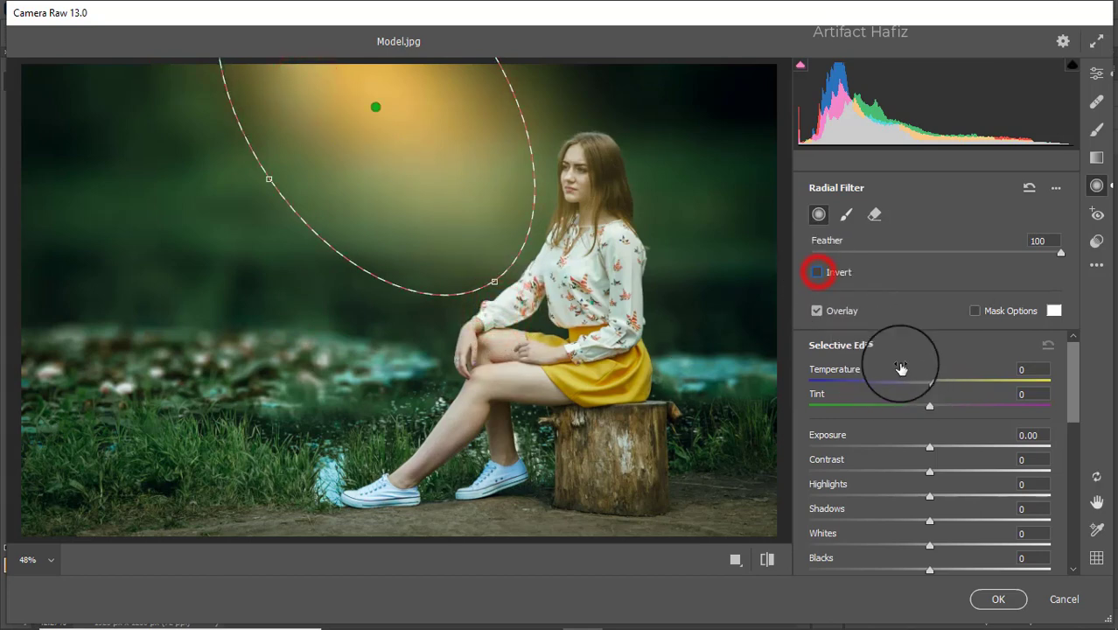
Step: Centre the radial filter on the glow and set its Temperature to -9, Saturation to -3, Highlights to +100 and Feather to 100
mouse_move(929, 380)
mouse_down()
mouse_move(843, 382)
mouse_move(918, 371)
mouse_move(914, 381)
mouse_up()
drag(376, 107, 393, 105)
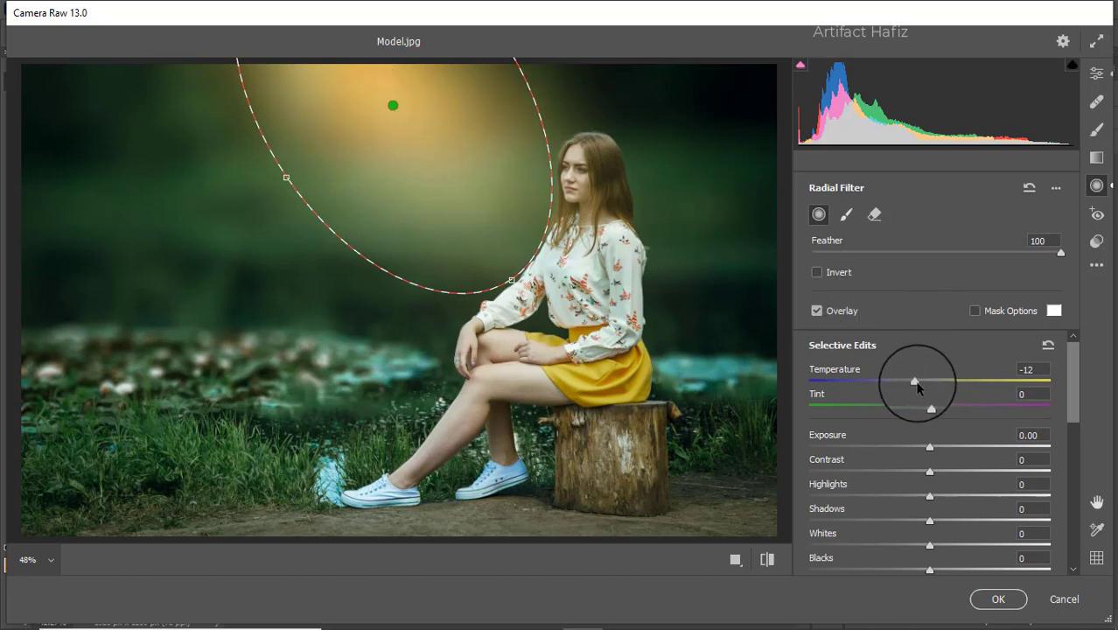
mouse_move(914, 381)
mouse_down()
mouse_move(887, 380)
mouse_move(929, 405)
mouse_move(932, 380)
mouse_up()
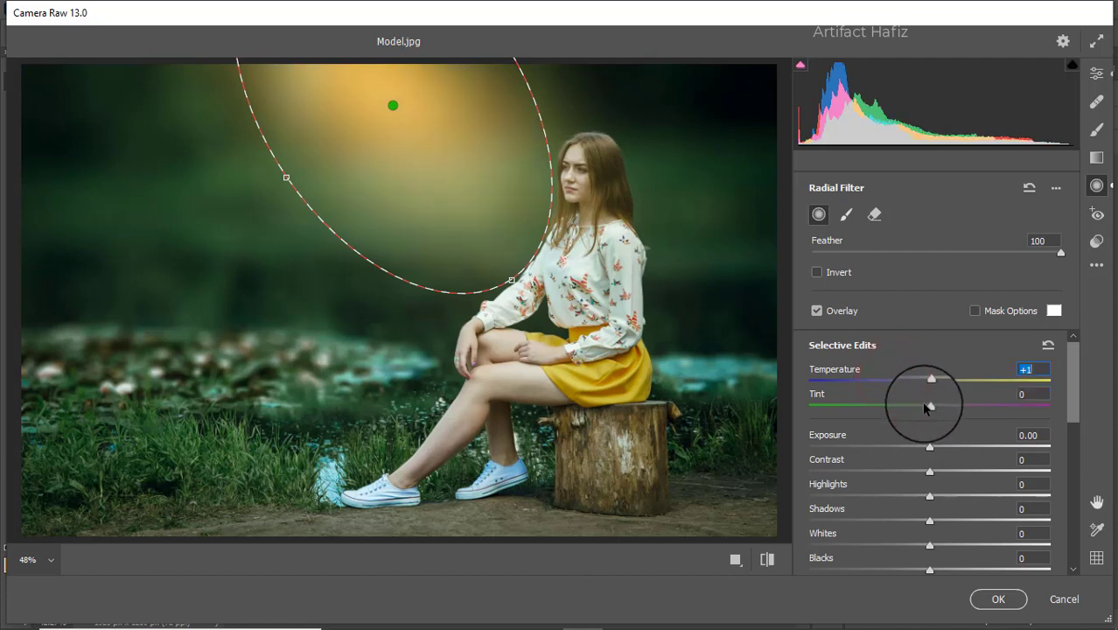
scroll(916, 423, down, 6)
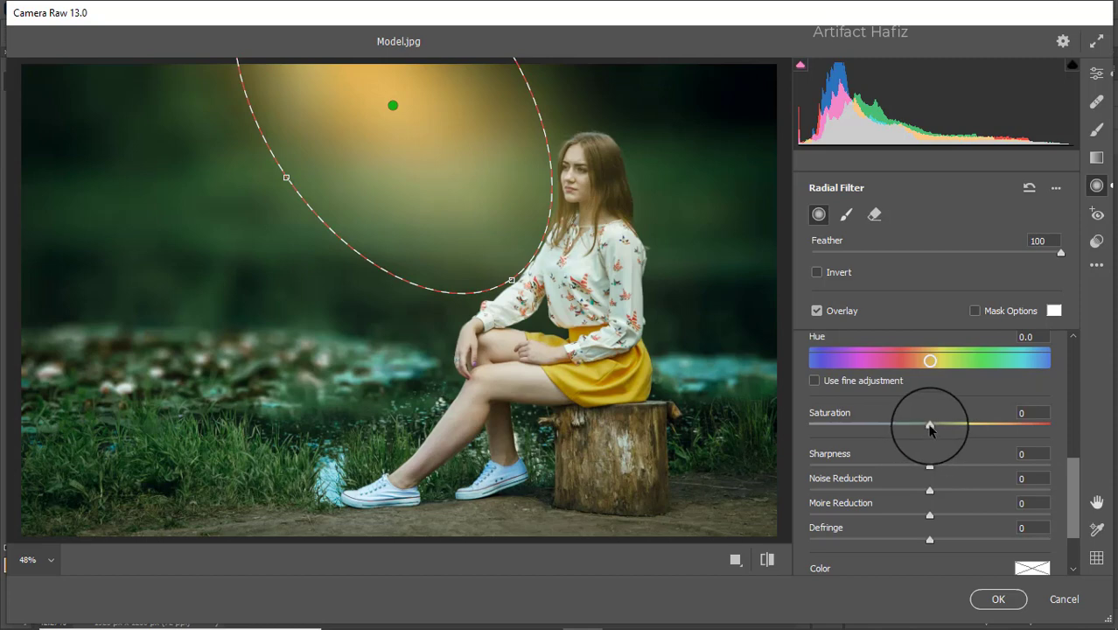
mouse_move(931, 424)
mouse_down()
mouse_move(892, 426)
mouse_move(926, 426)
mouse_up()
scroll(926, 426, up, 6)
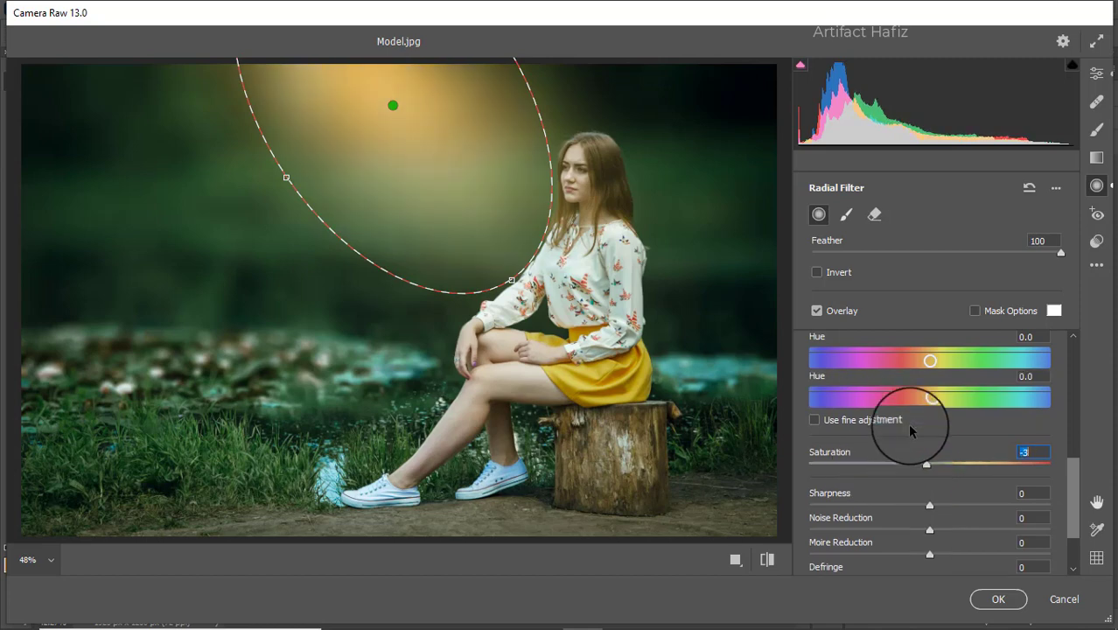
scroll(929, 426, up, 1)
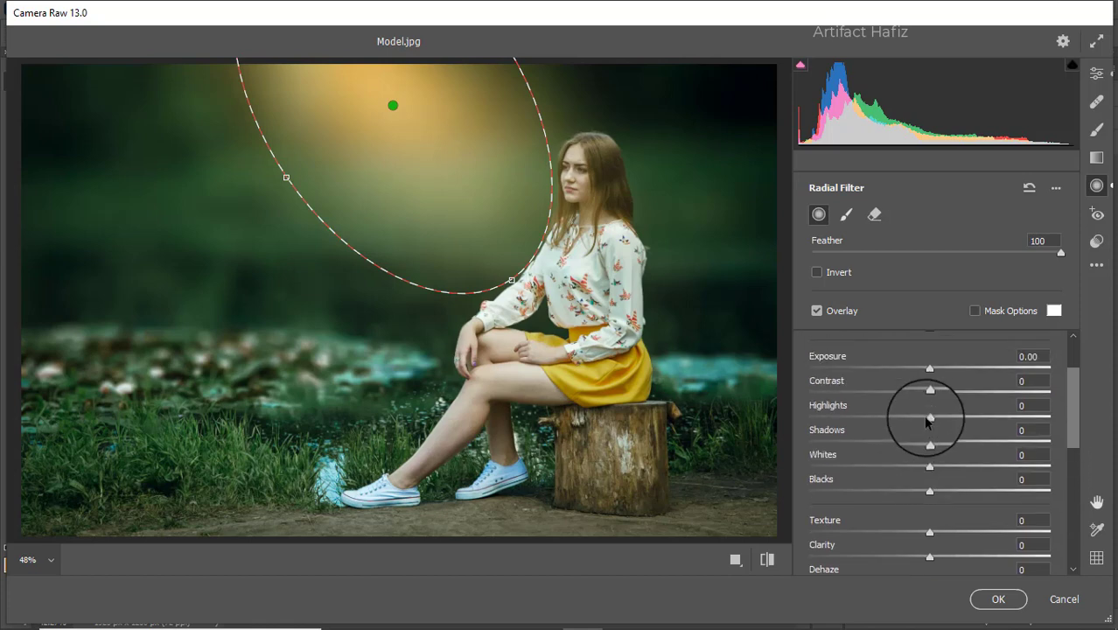
drag(930, 418, 1068, 411)
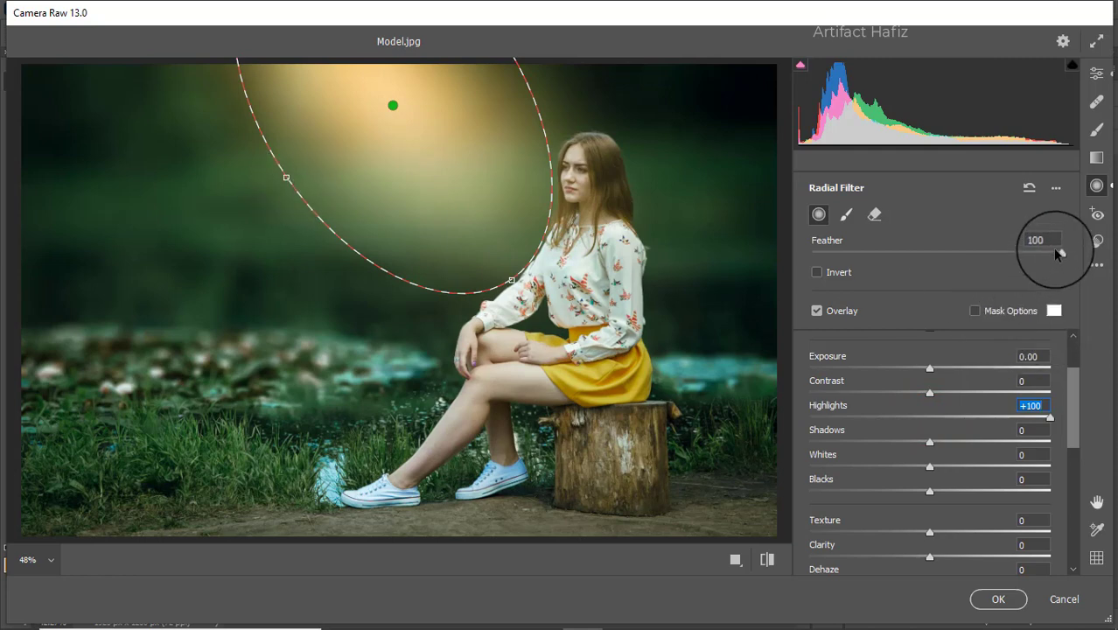
drag(1061, 255, 1093, 254)
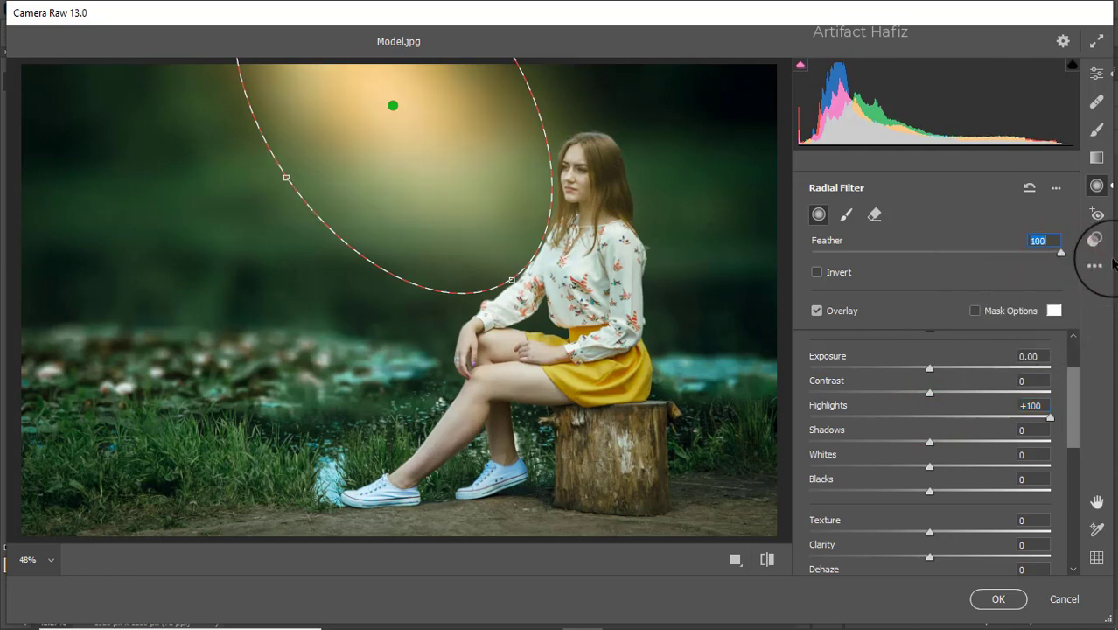
Step: Enlarge, rotate and reposition the radial filter ellipse so it extends from the glow down to the woman's lap
drag(289, 182, 249, 216)
drag(395, 155, 413, 171)
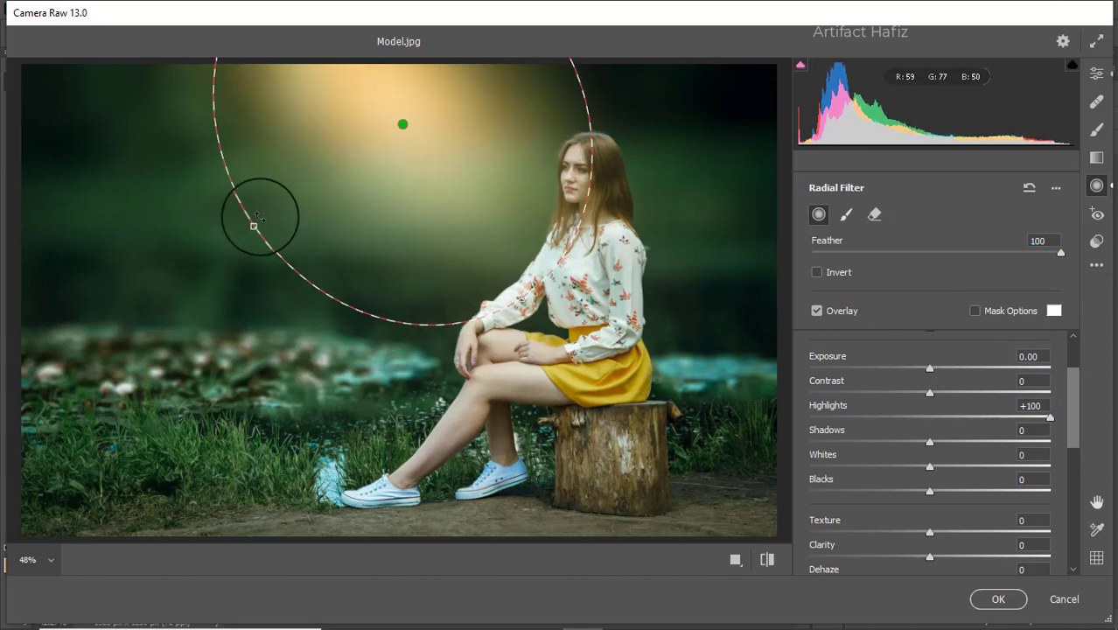
mouse_move(252, 225)
mouse_down()
mouse_move(207, 259)
mouse_move(252, 242)
mouse_move(245, 232)
mouse_up()
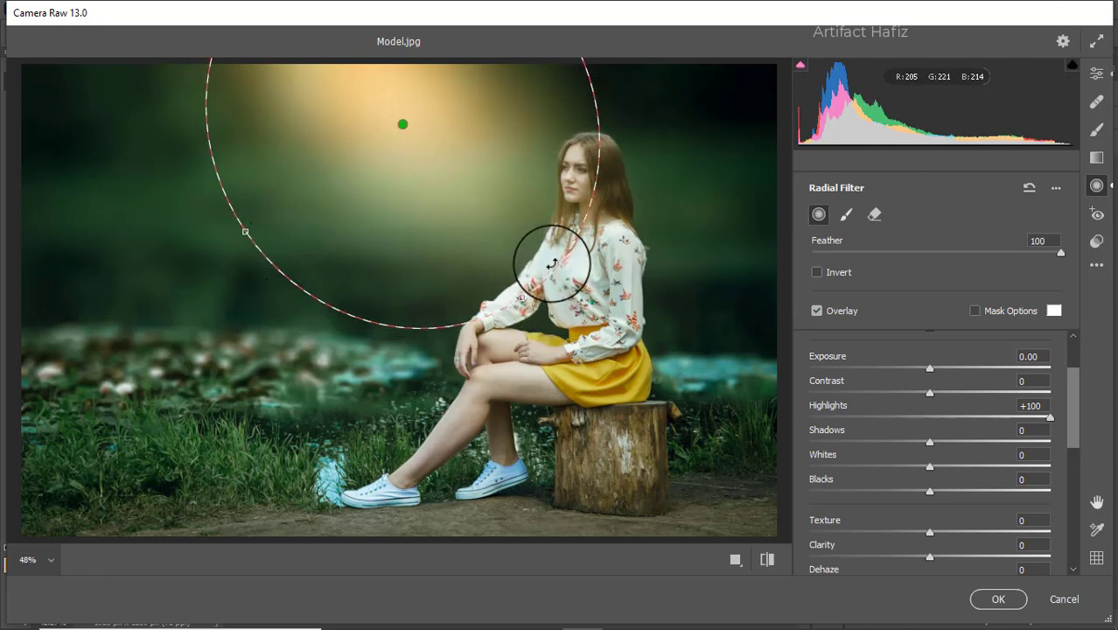
drag(525, 299, 569, 339)
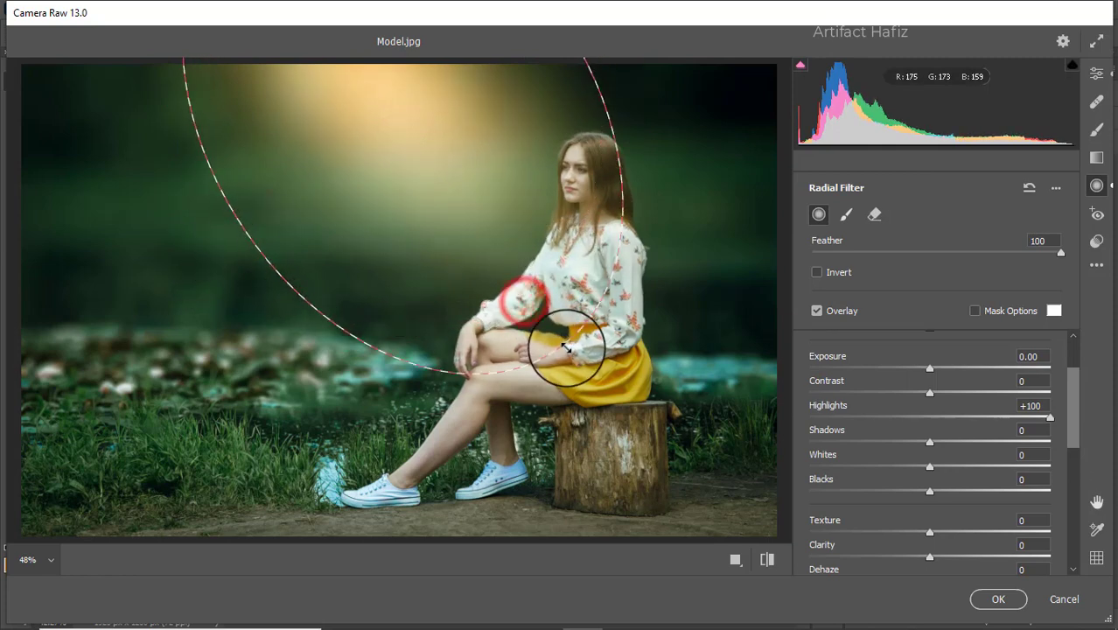
drag(461, 181, 432, 156)
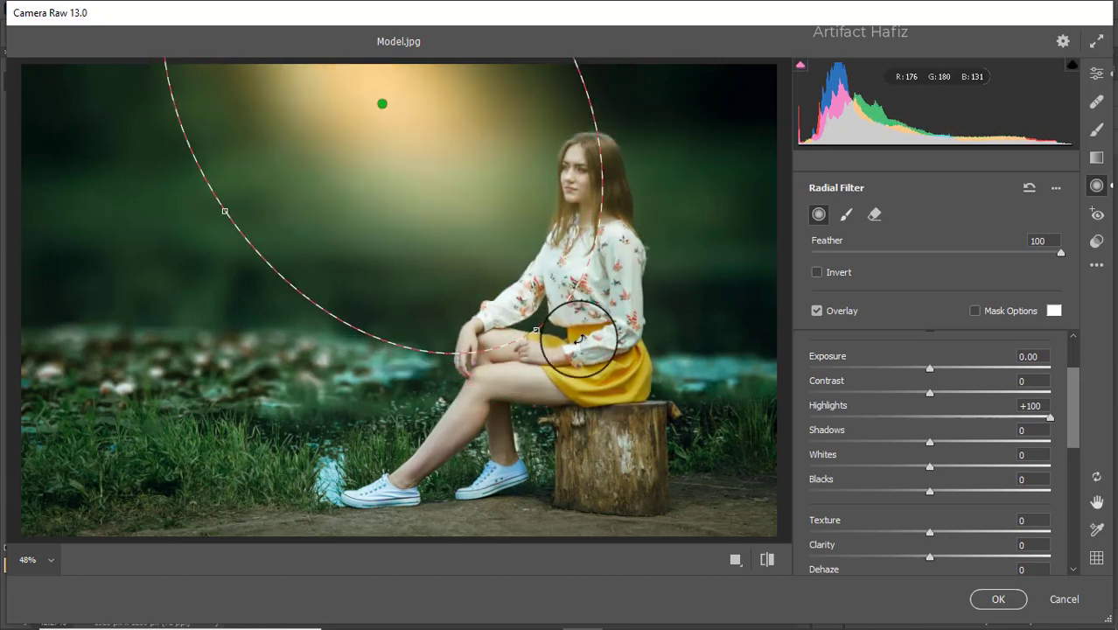
drag(558, 354, 579, 332)
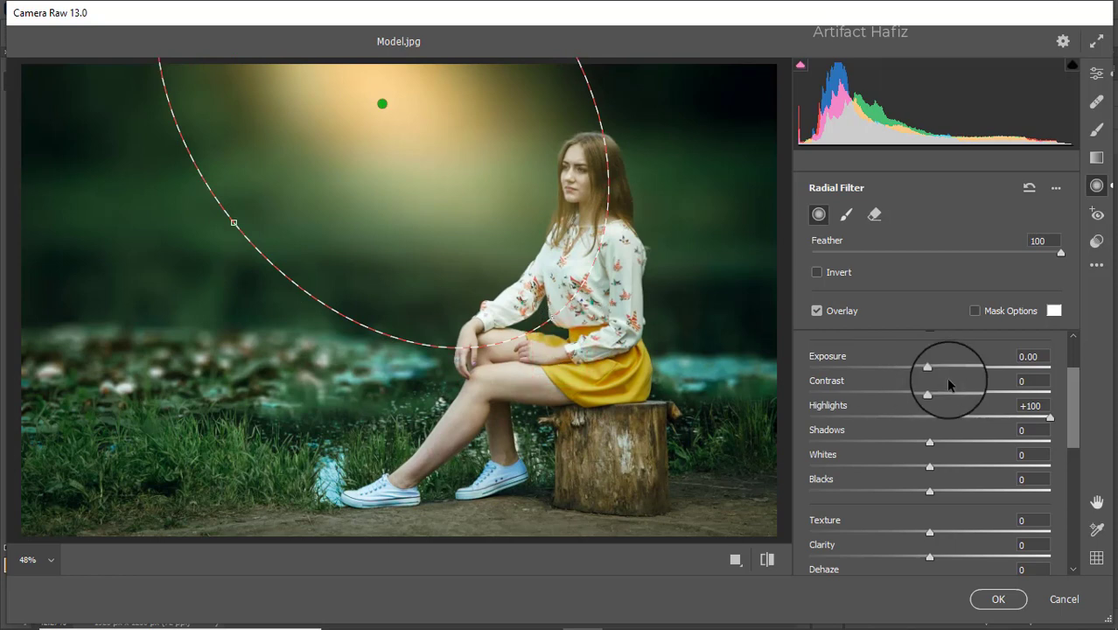
Step: Lower the radial filter's Exposure to -0.30
scroll(944, 451, down, 1)
scroll(944, 455, up, 3)
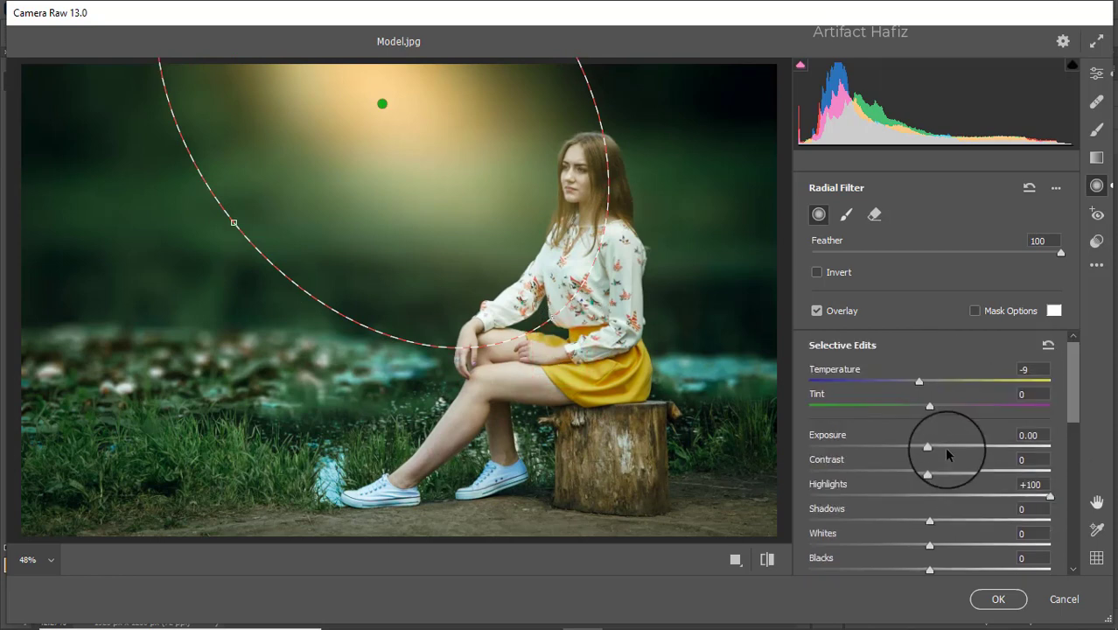
drag(929, 449, 903, 449)
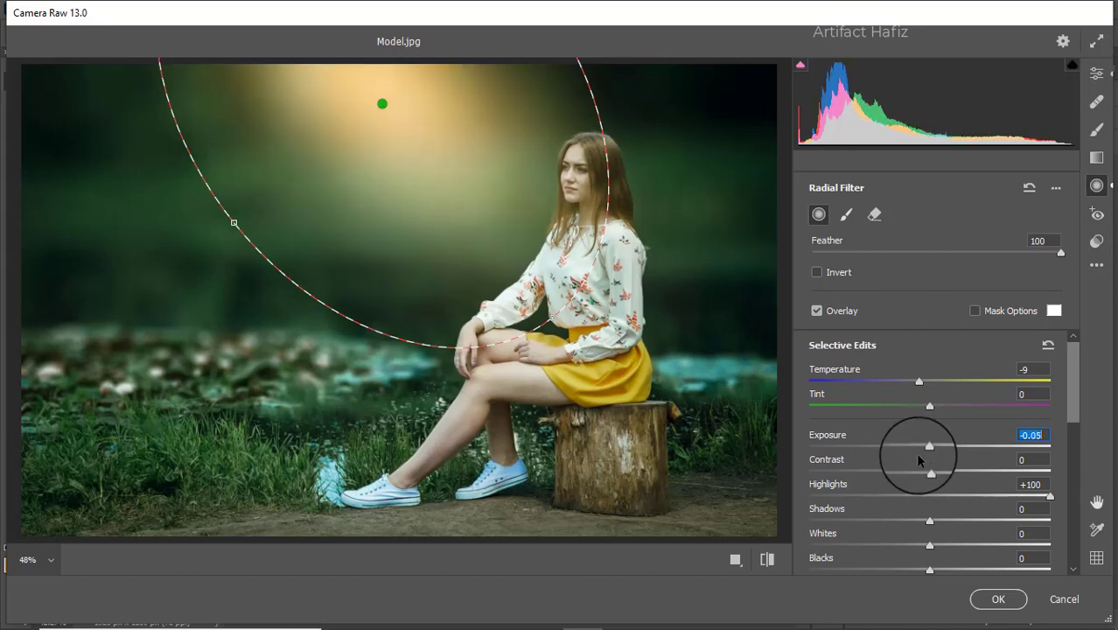
drag(916, 455, 917, 472)
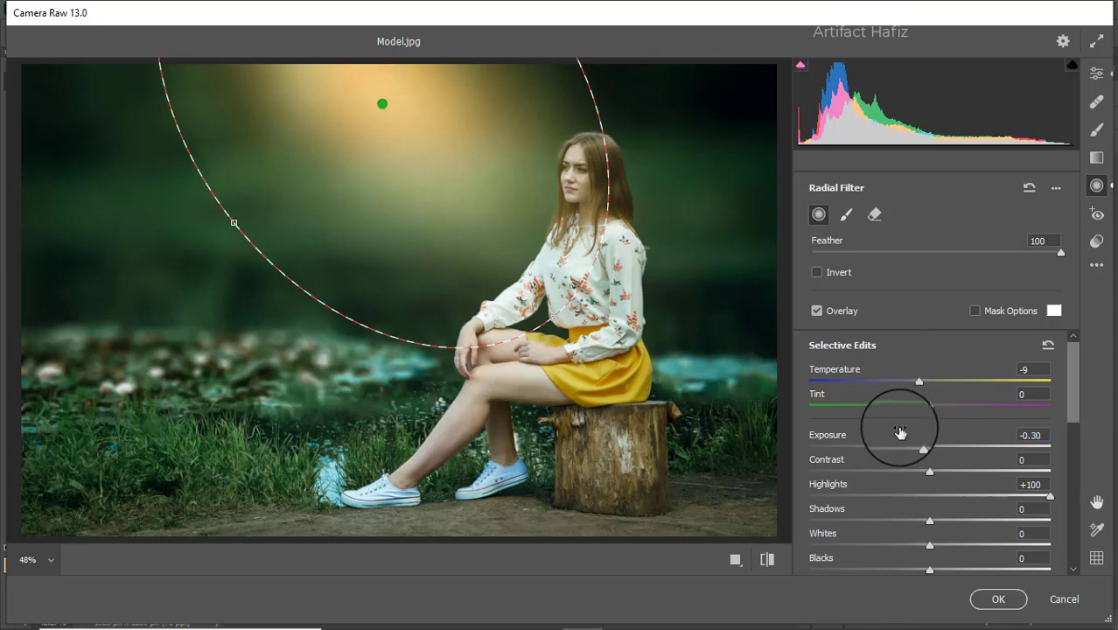
scroll(928, 460, down, 5)
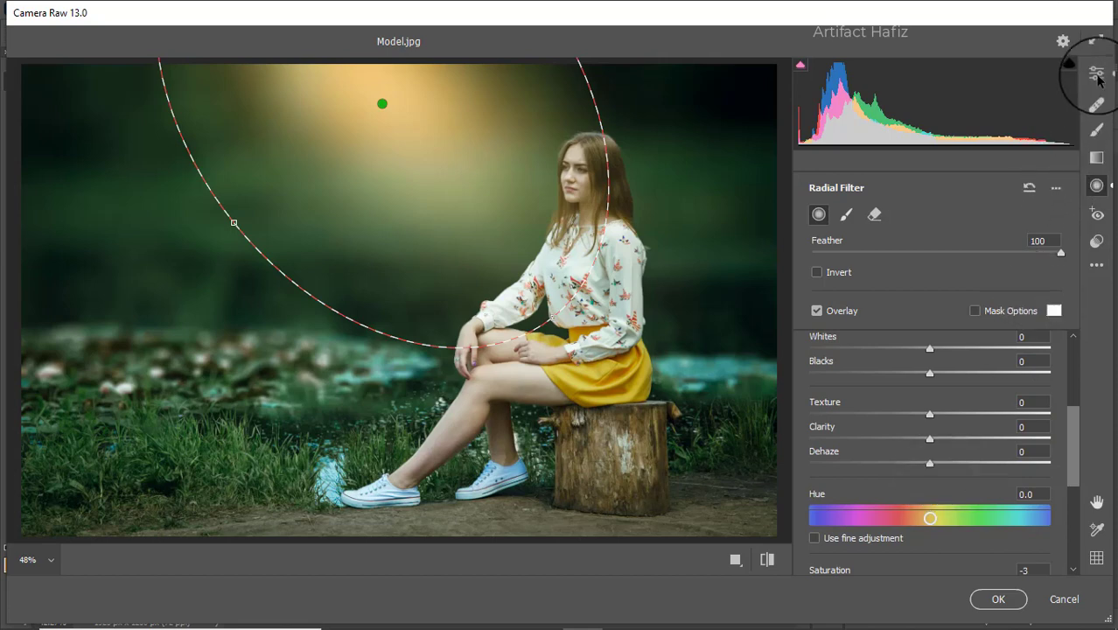
Step: Return to the main edit settings, compare the before and after views side by side, and apply the Camera Raw Filter
click(1096, 73)
click(738, 560)
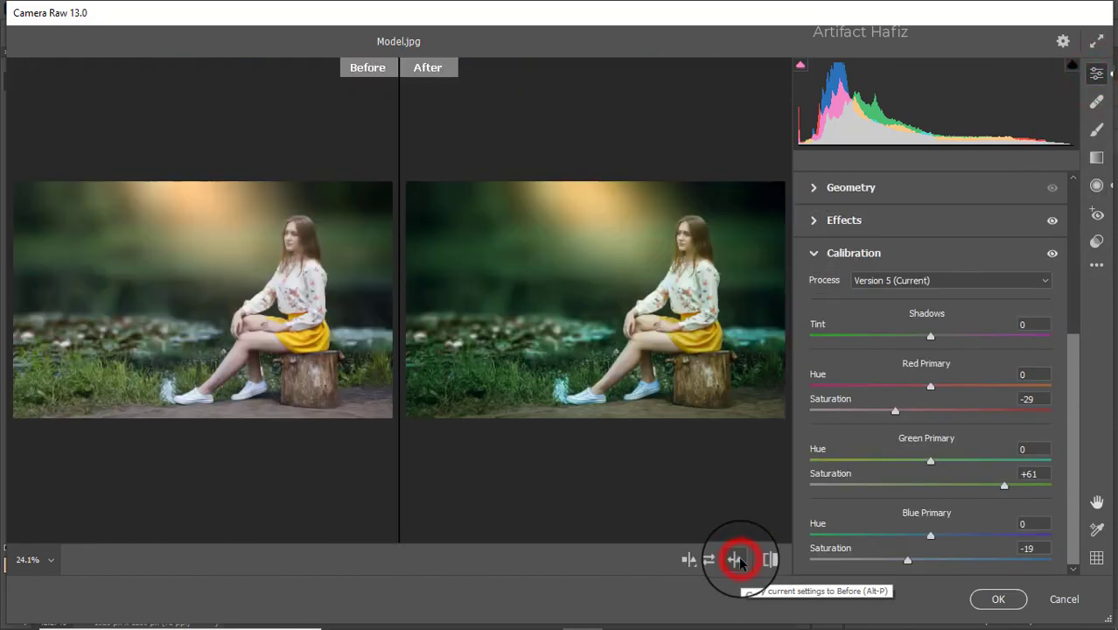
click(998, 598)
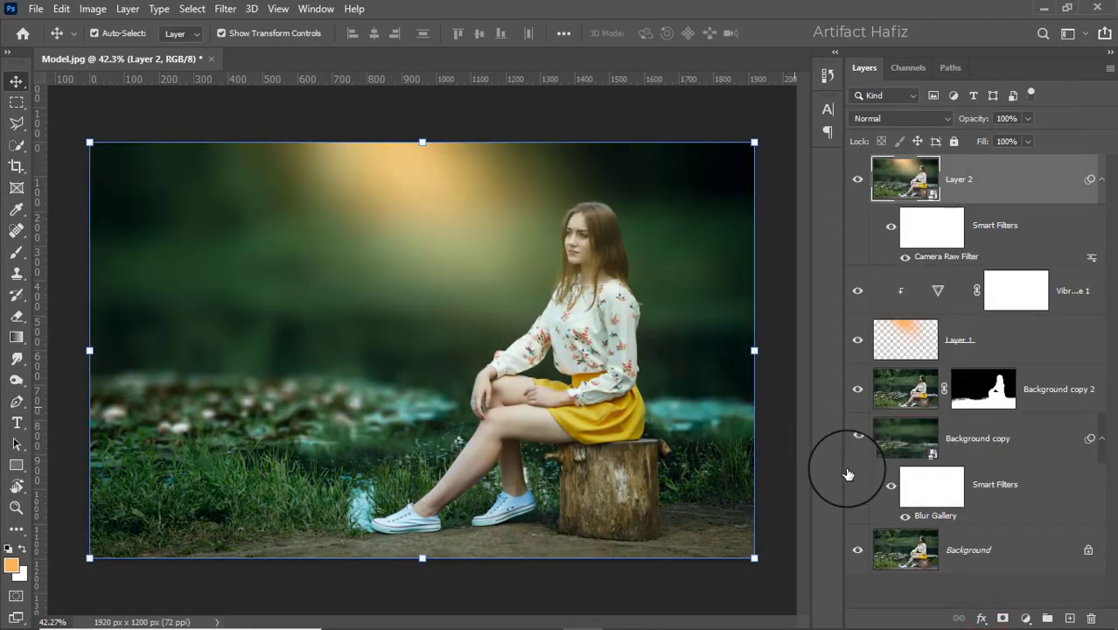
Step: Compare the original photo with the finished edit by toggling the visibility of all layers except Background
alt+click(858, 550)
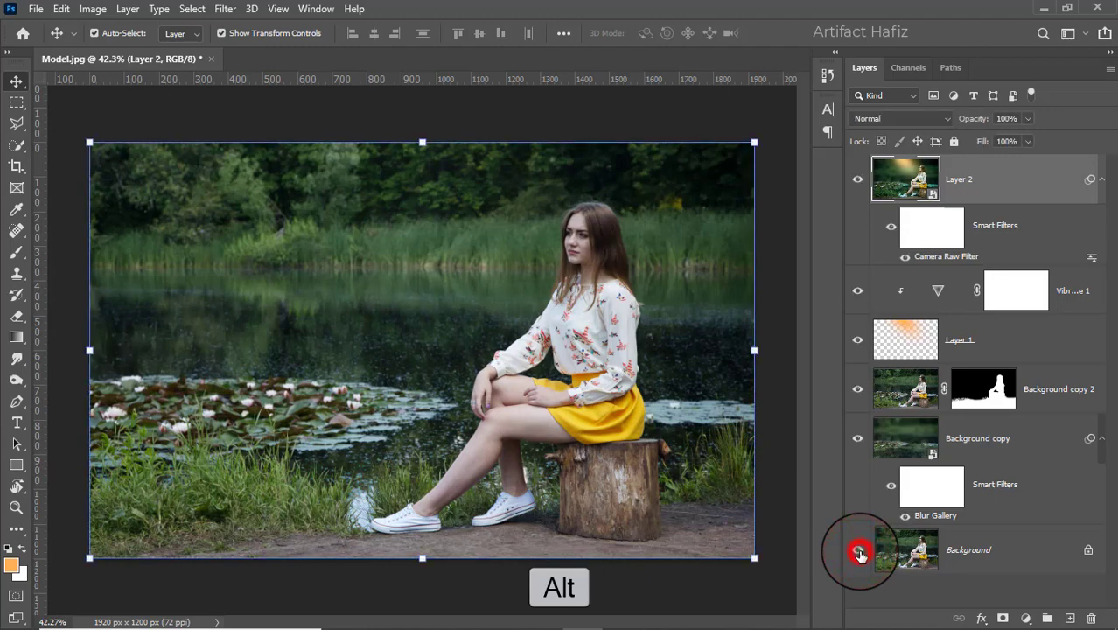
alt+click(858, 552)
alt+click(859, 551)
alt+click(858, 551)
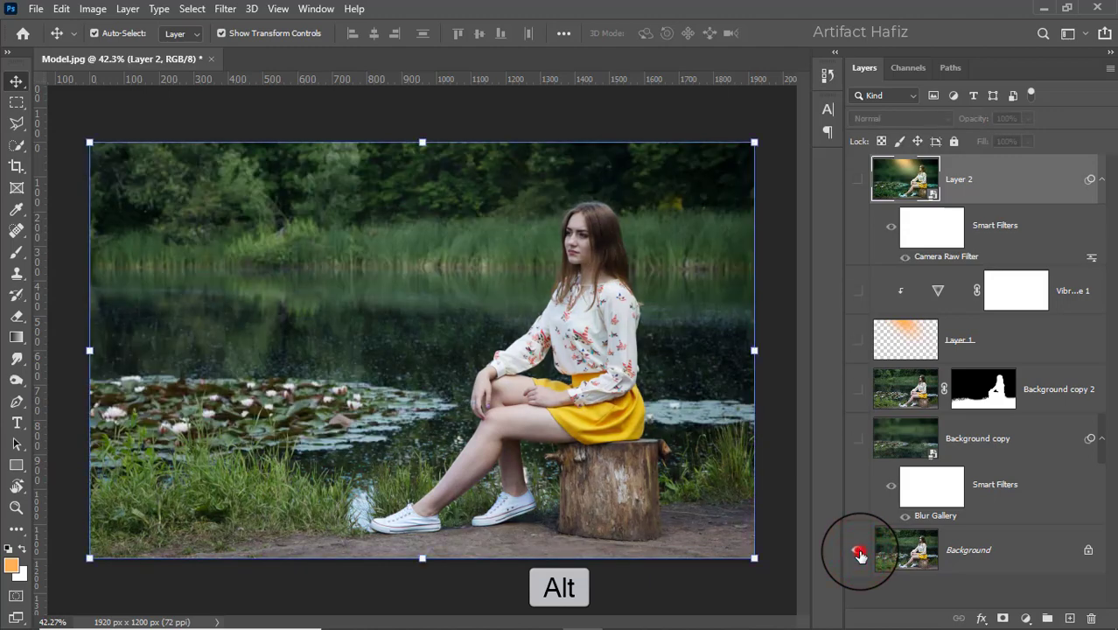